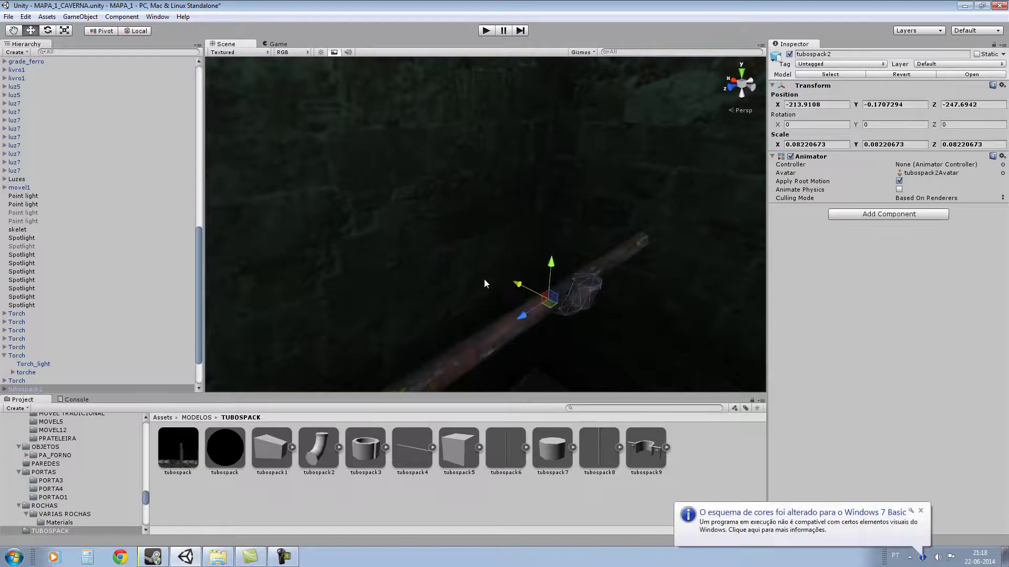
Step: Rotate the elbow pipe piece tubospack2 to 90 on X and -90 on Y
click(47, 30)
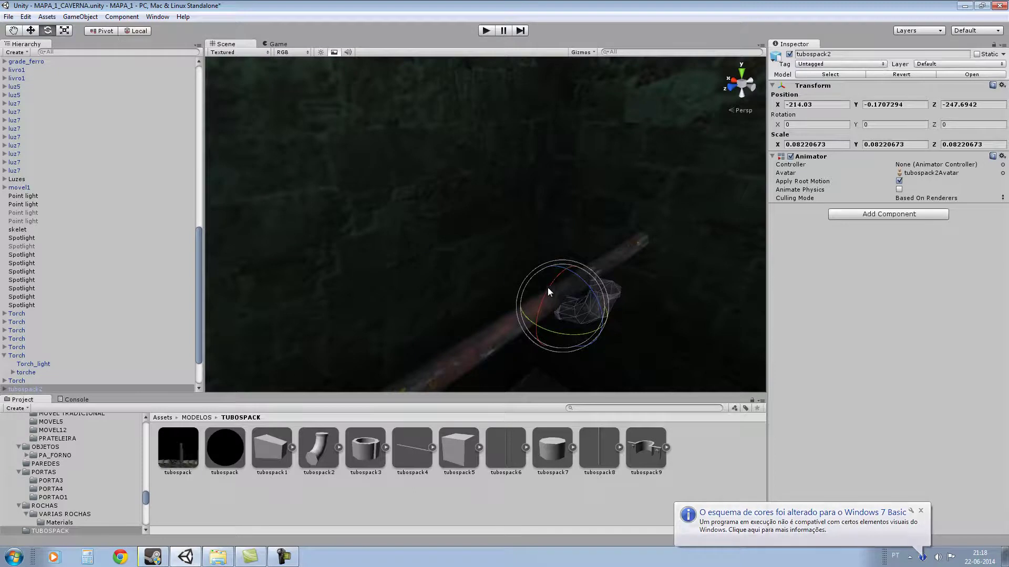
drag(547, 288, 520, 387)
click(817, 125)
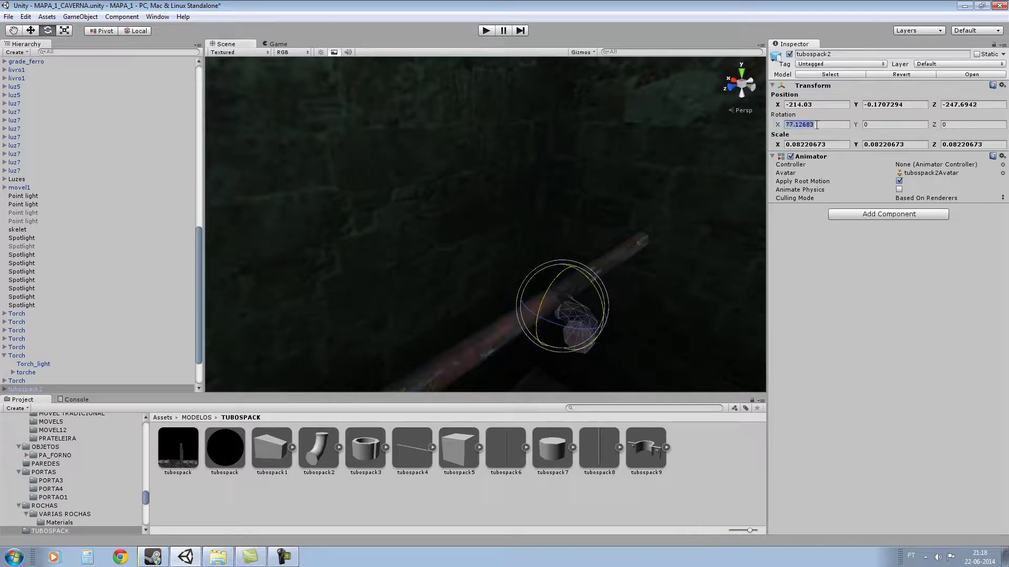
text(90)
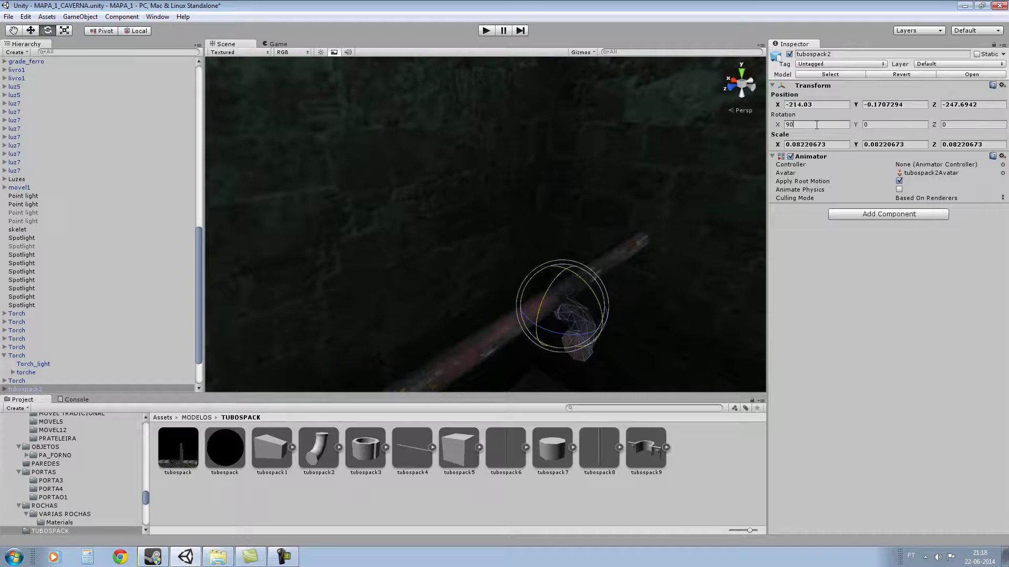
drag(558, 333, 675, 300)
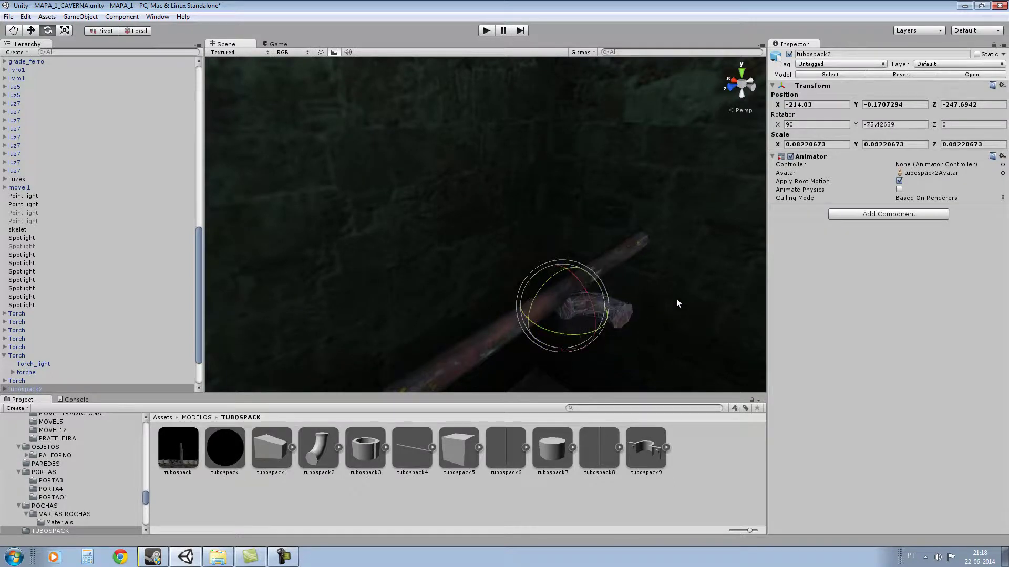
click(890, 122)
text(-90)
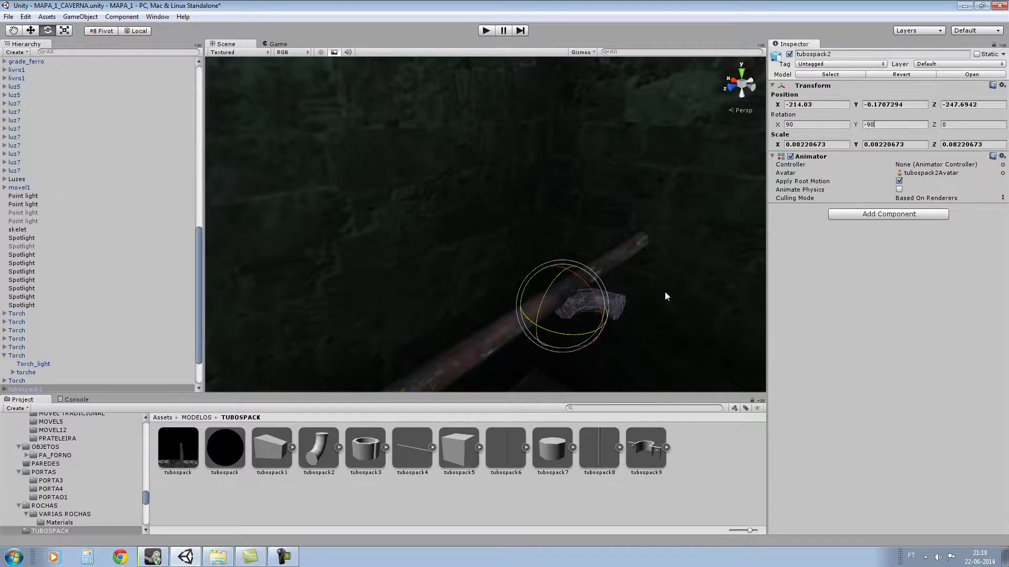
Step: Move the elbow onto the axis of the straight pipe, at about X -213.98 and Y -0.08
scroll(668, 284, up, 1)
right_drag(523, 168, 572, 229)
scroll(558, 222, up, 3)
scroll(563, 216, down, 2)
drag(502, 305, 502, 284)
drag(543, 257, 493, 272)
alt+drag(566, 256, 629, 235)
scroll(500, 238, up, 2)
scroll(629, 234, down, 1)
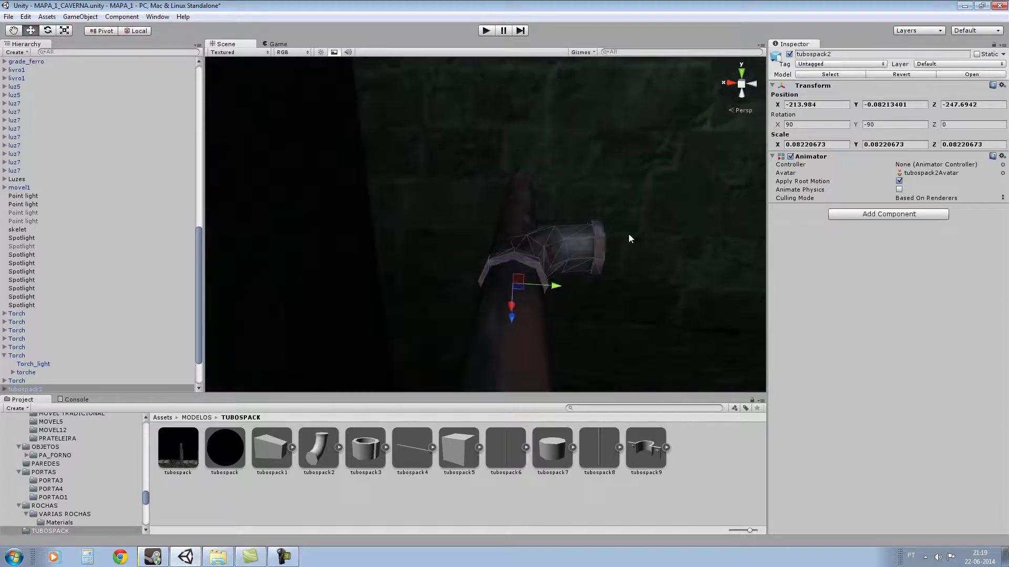
Step: Slide the elbow along the straight pipe to about Z -248.74 and fine-tune its sideways fit
right_drag(555, 286, 497, 287)
scroll(448, 280, down, 5)
scroll(521, 267, up, 3)
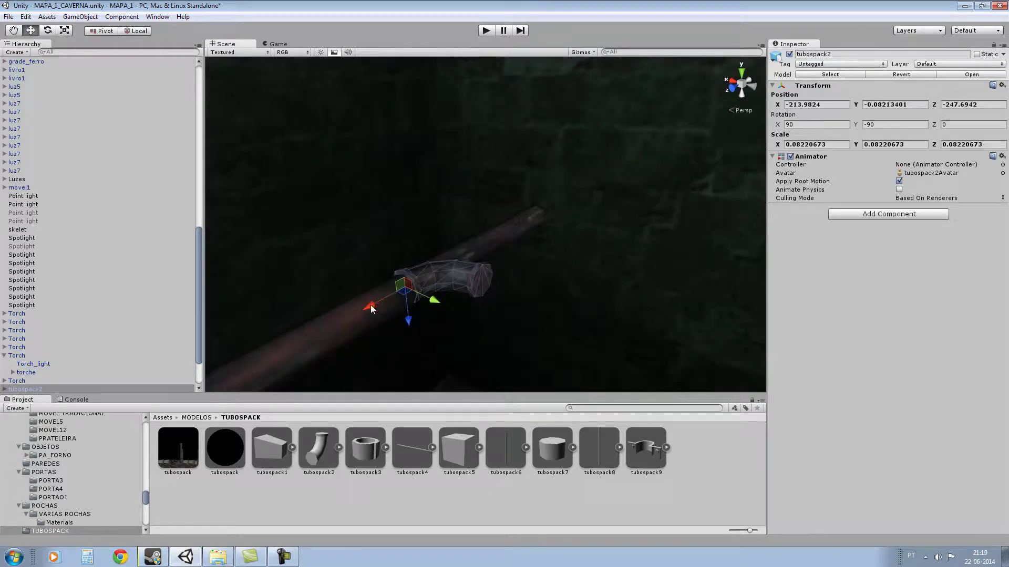
drag(368, 304, 488, 259)
right_drag(548, 275, 611, 268)
scroll(570, 236, up, 5)
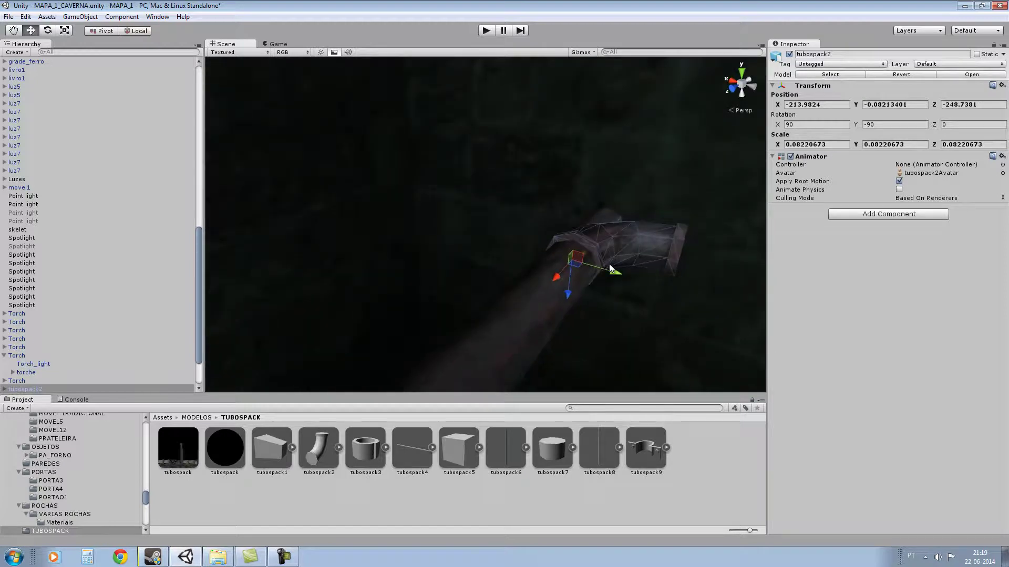
drag(614, 275, 614, 274)
drag(614, 277, 618, 278)
Step: Try to align the elbow with the straight pipe by copying the pipe's X position, -213.9277, to the elbow
click(527, 323)
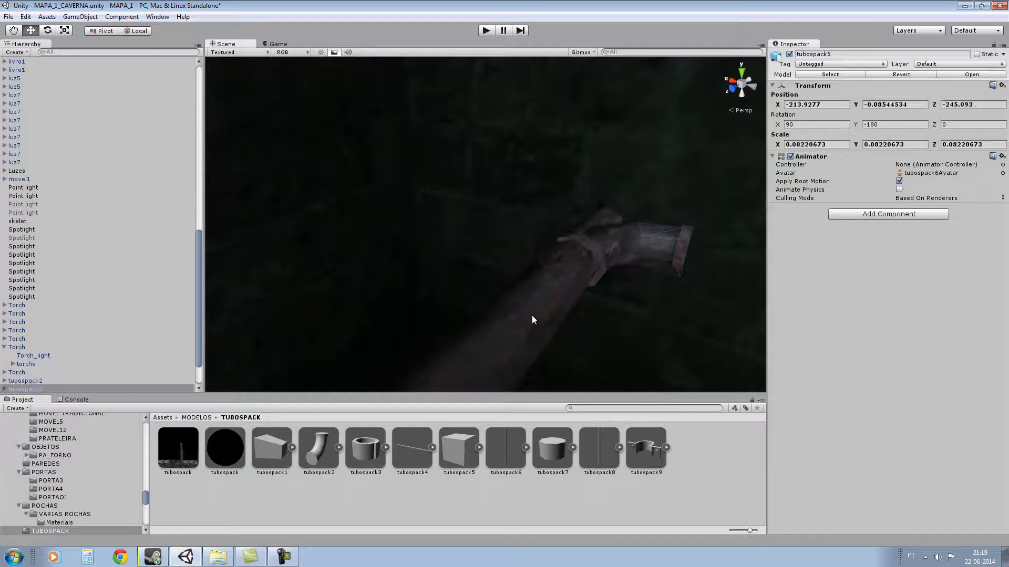
click(816, 105)
right_click(818, 108)
click(847, 128)
click(614, 251)
right_click(828, 104)
click(870, 136)
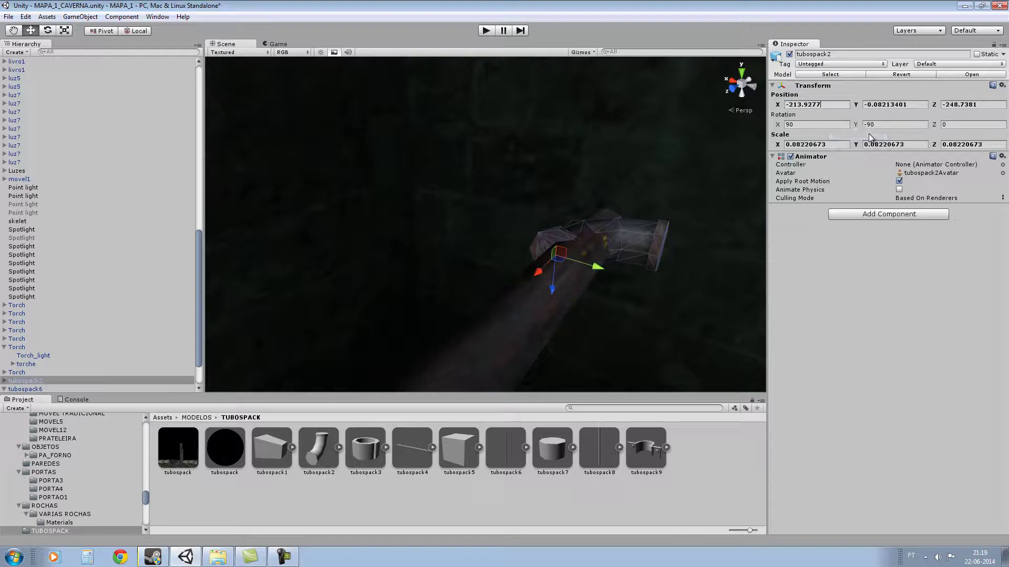
Step: Move the elbow sideways to about X -213.984 so that its opening lines up with the straight pipe
click(537, 308)
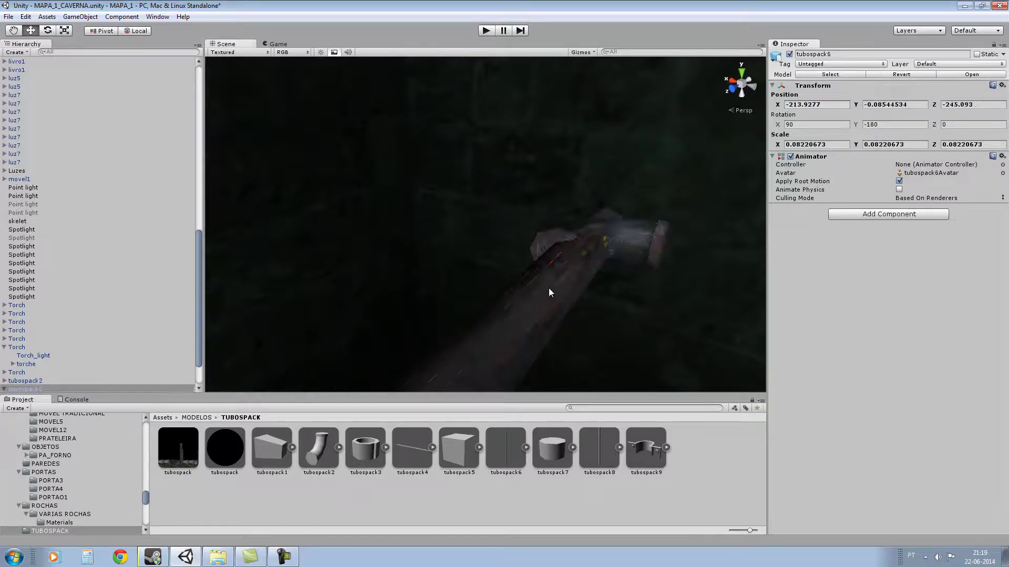
click(607, 263)
drag(598, 267, 609, 276)
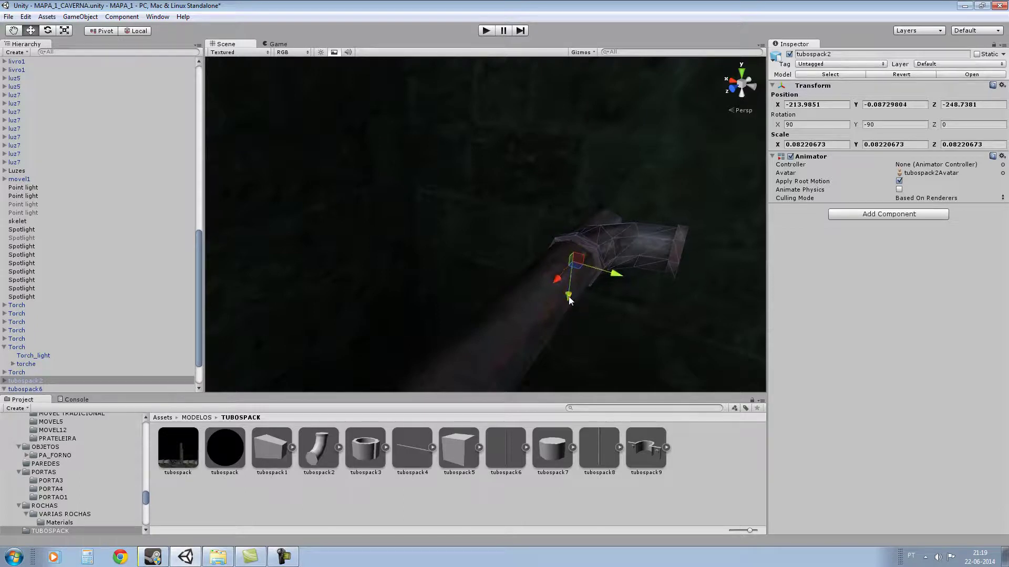
drag(620, 274, 619, 275)
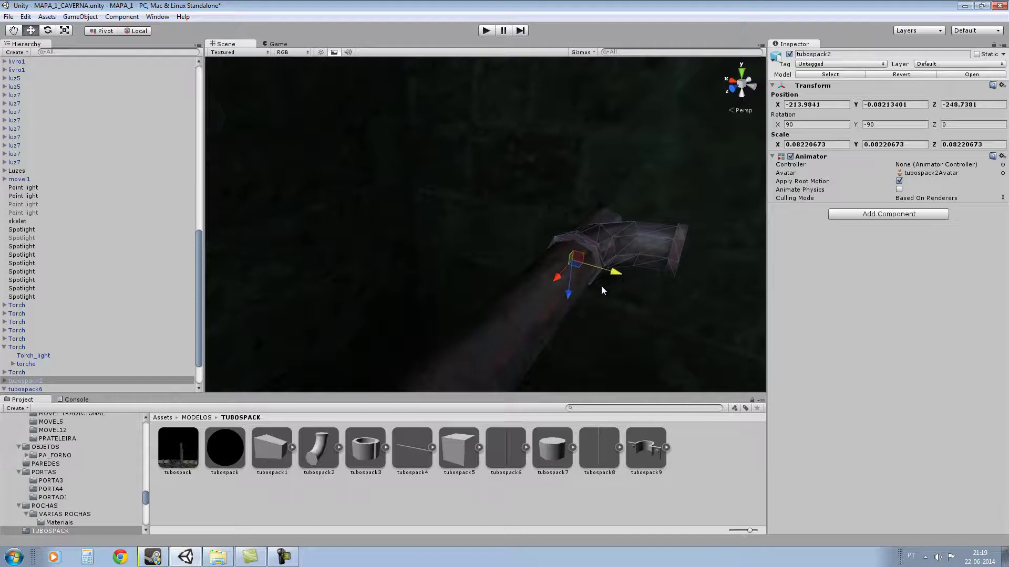
Step: Shorten the straight pipe tubospack6 to a Y scale of about 0.037 so that it ends at the elbow
scroll(601, 286, down, 3)
right_drag(624, 276, 504, 285)
scroll(532, 278, down, 3)
click(491, 276)
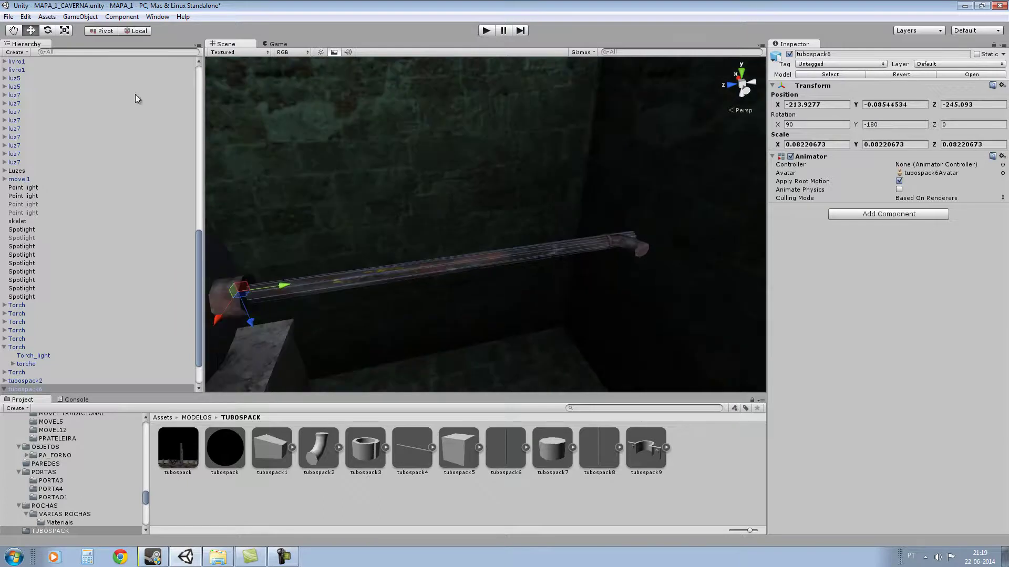
click(65, 30)
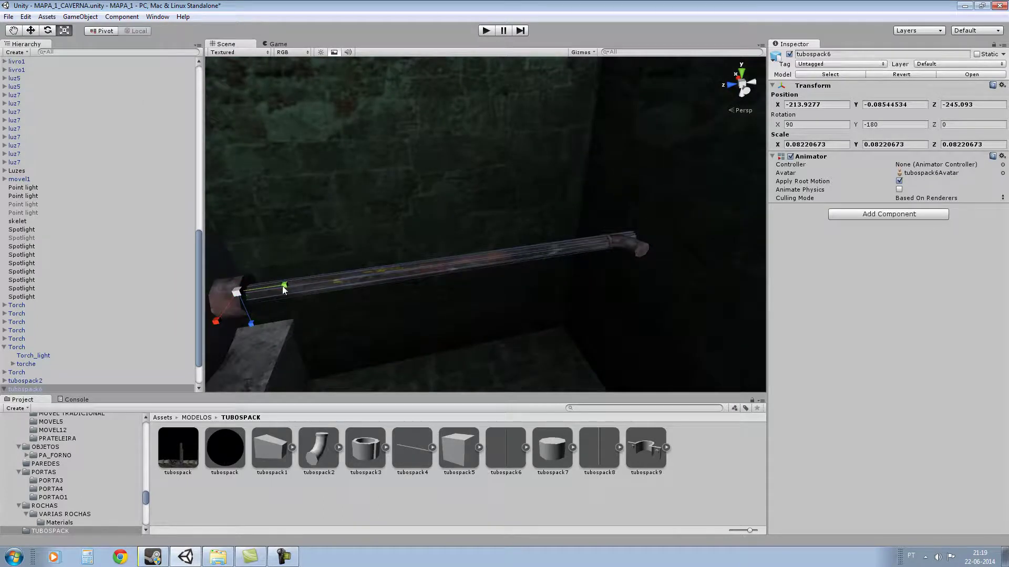
drag(285, 284, 260, 290)
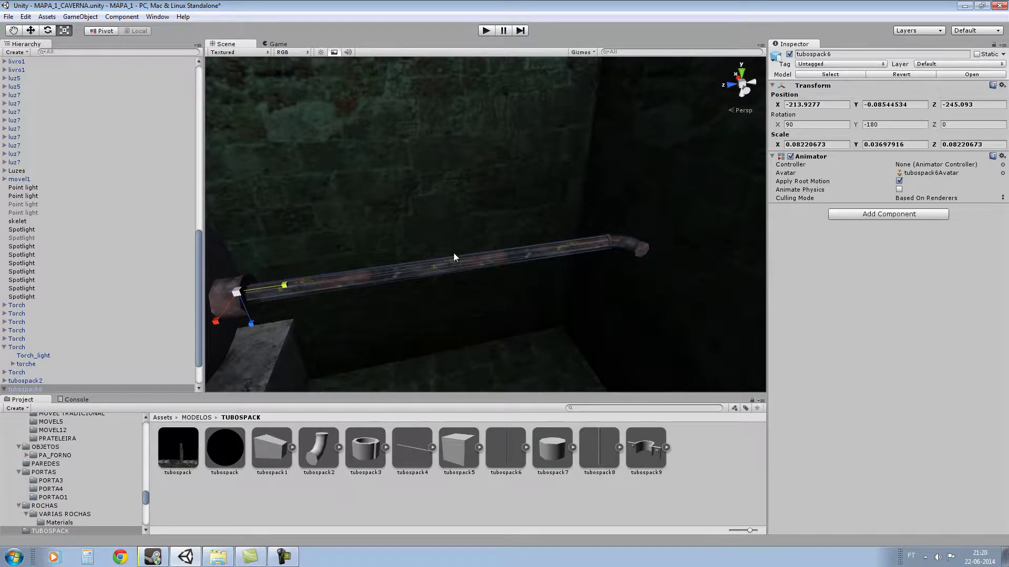
Step: Check the joint with the elbow and shorten the straight pipe slightly, to a Y scale of about 0.036
scroll(453, 253, up, 2)
right_drag(506, 243, 357, 264)
scroll(568, 232, up, 3)
scroll(568, 233, up, 3)
scroll(472, 270, down, 4)
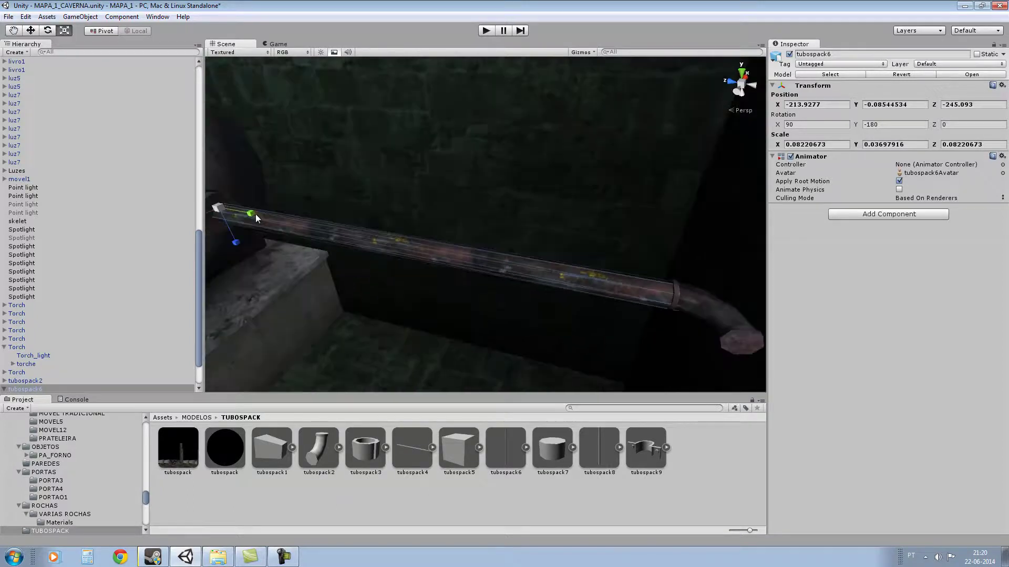
drag(252, 212, 251, 214)
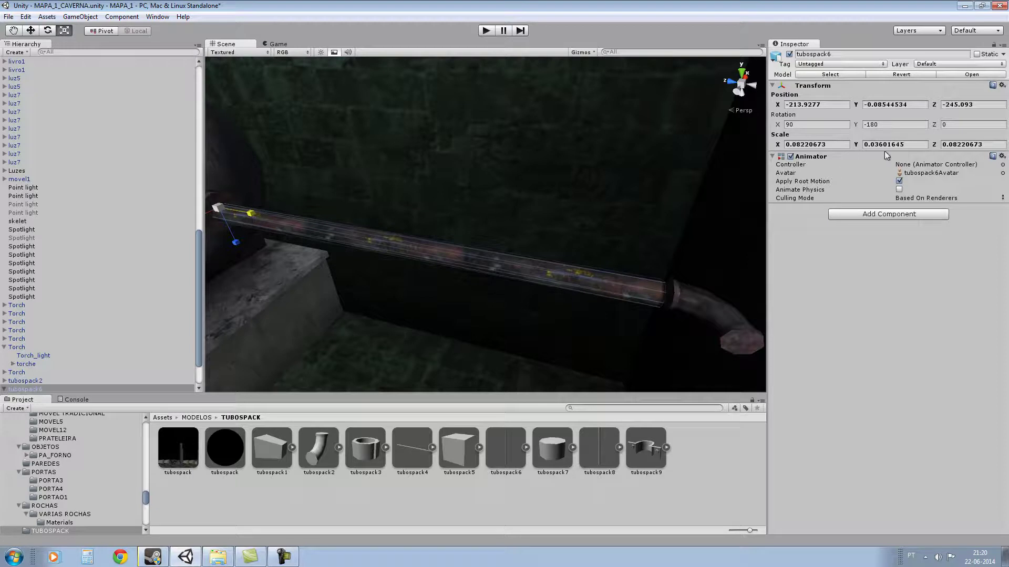
Step: Try Y scales of 0.037, 0.035 and 0.036 on the straight pipe and settle on 0.0367 to meet the elbow
click(916, 142)
key(End)
key(BackSpace)
key(BackSpace)
key(BackSpace)
key(BackSpace)
key(BackSpace)
key(BackSpace)
text(7)
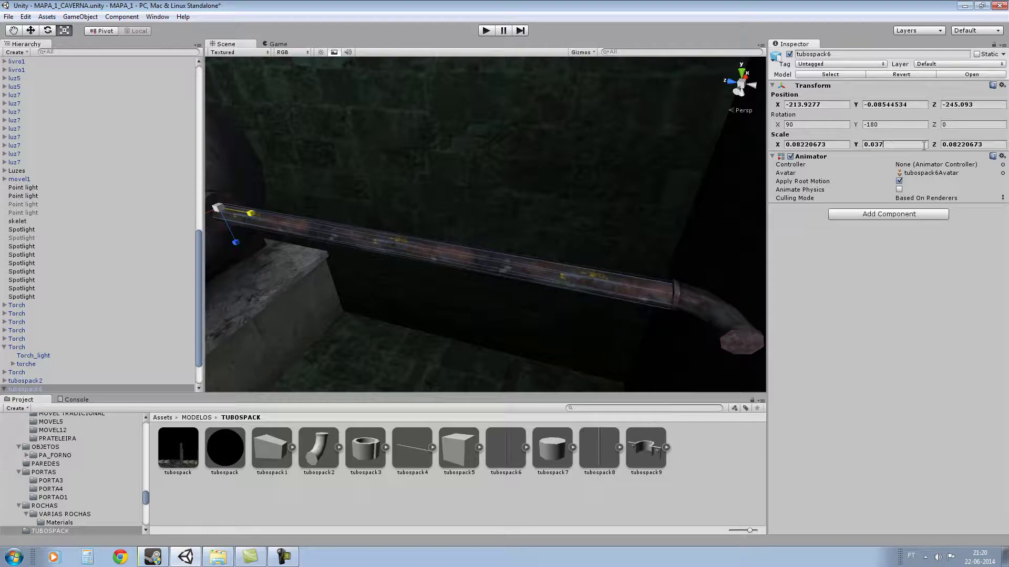
key(BackSpace)
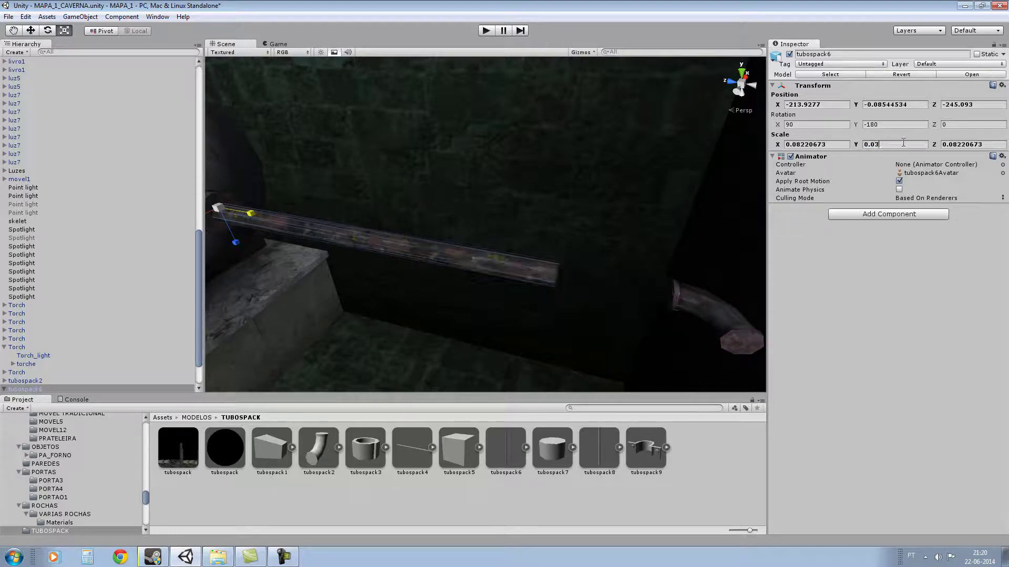
text(5)
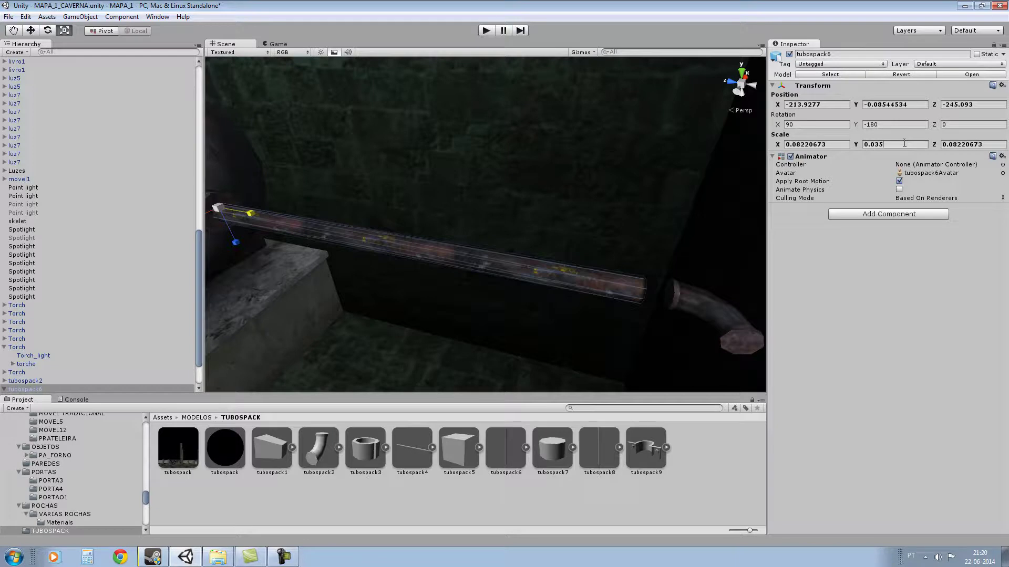
key(BackSpace)
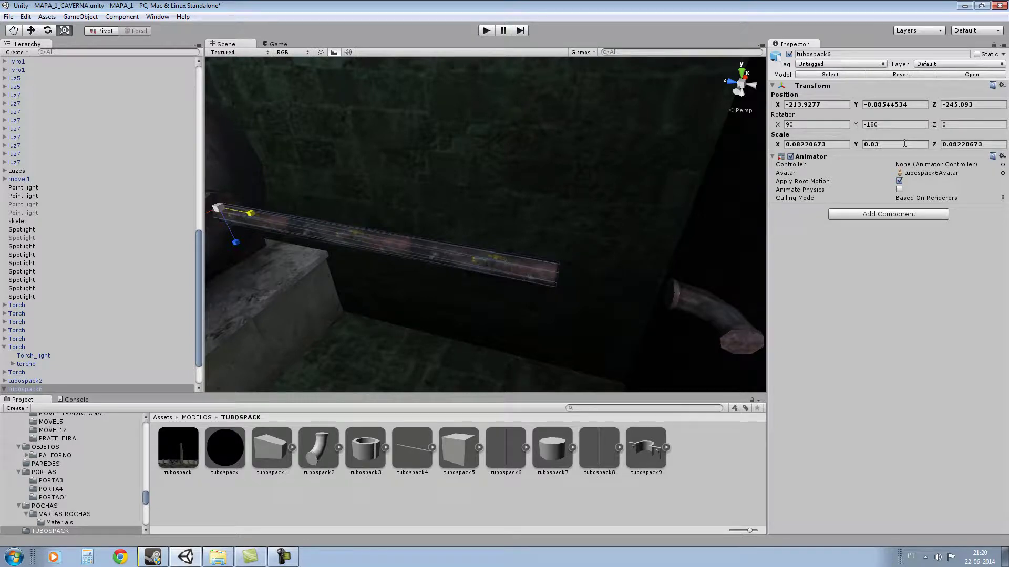
text(6)
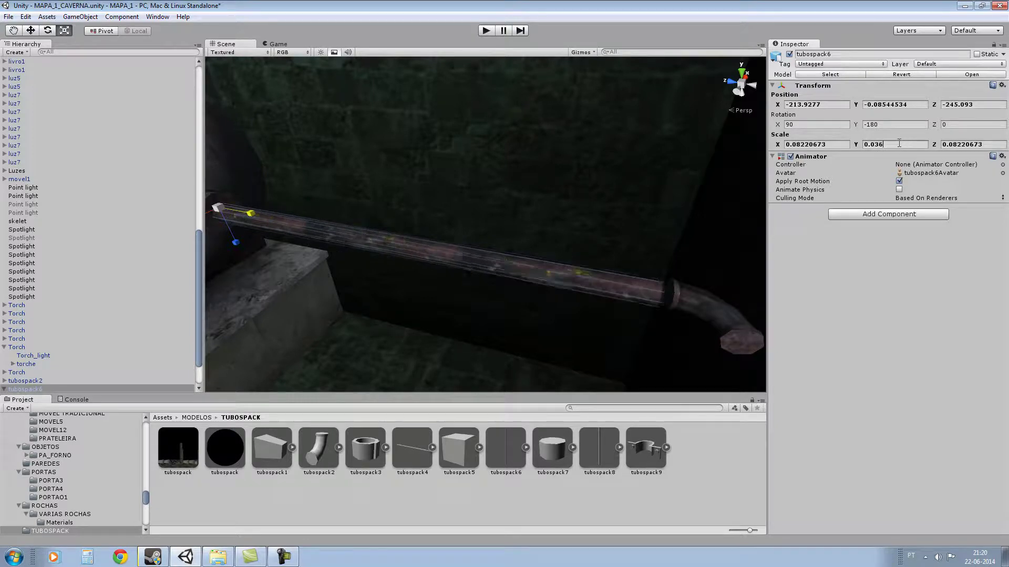
text(7)
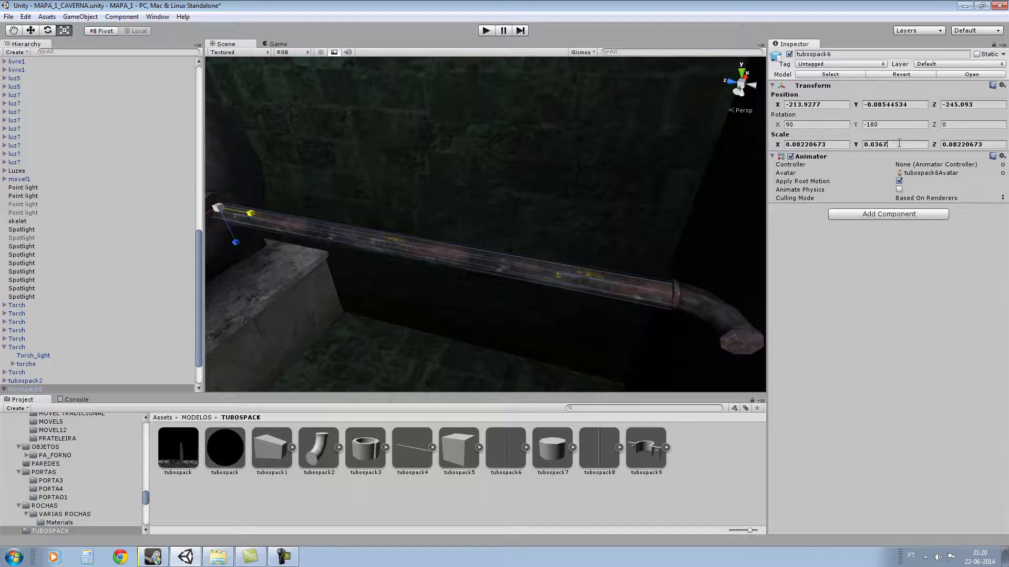
key(BackSpace)
text(82206)
text(7)
Step: Check the finished pipe and elbow against the wall and save the scene
right_drag(588, 223, 623, 214)
scroll(421, 176, up, 3)
scroll(635, 185, down, 3)
click(585, 216)
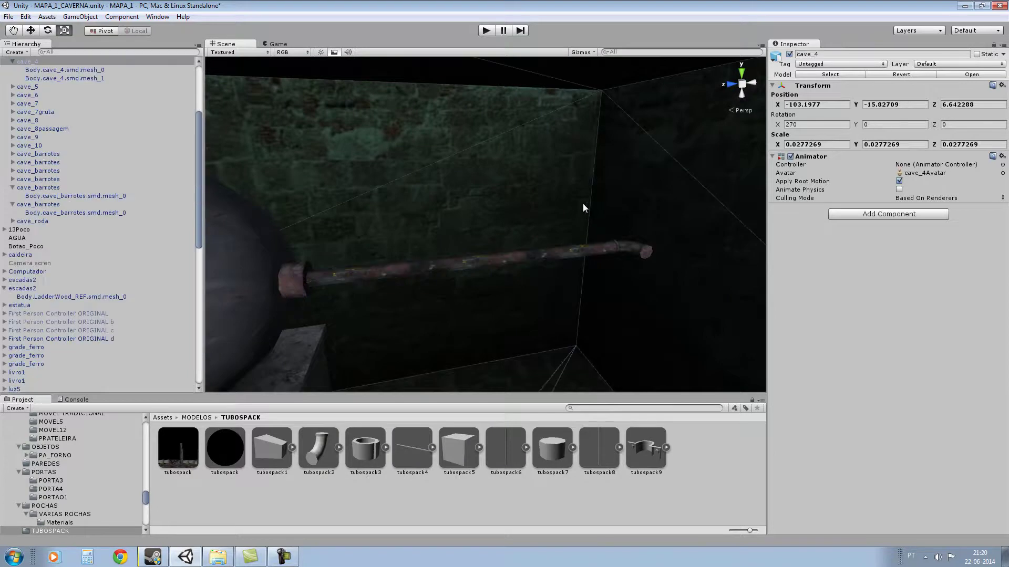
click(9, 17)
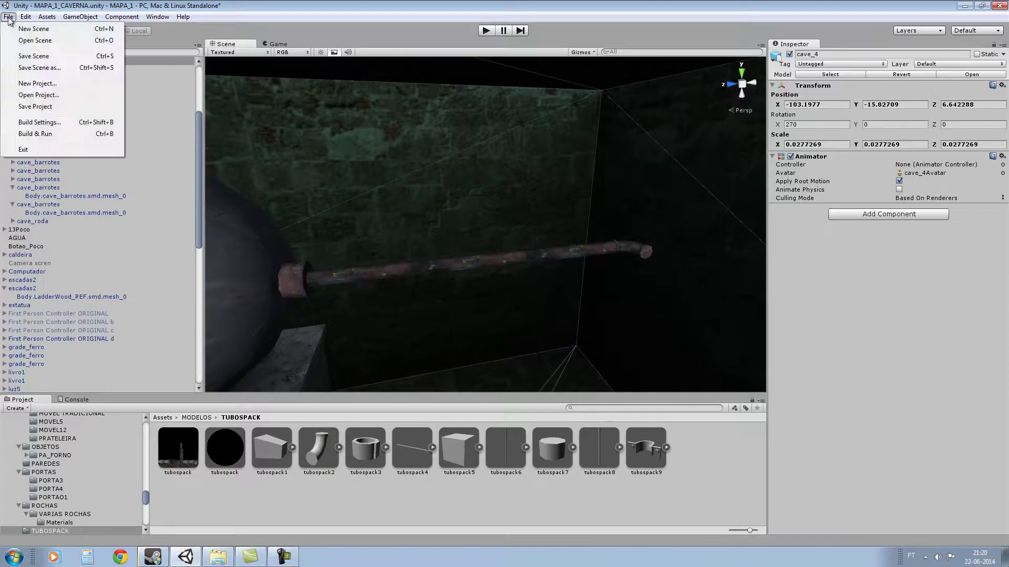
click(32, 56)
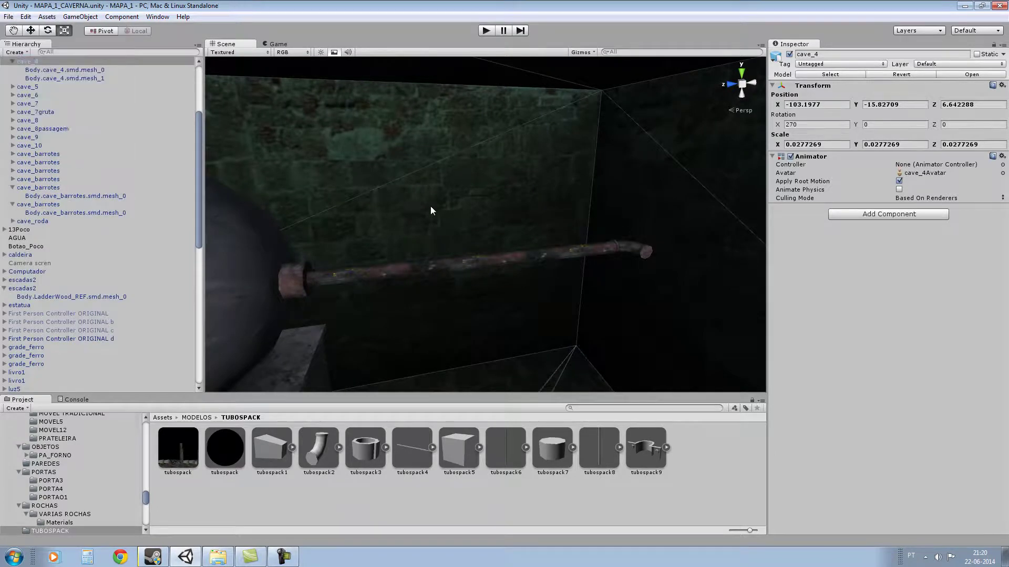
Step: Copy the straight pipe tubospack6 and paste a duplicate of it into the scene
right_drag(430, 202, 405, 250)
click(395, 242)
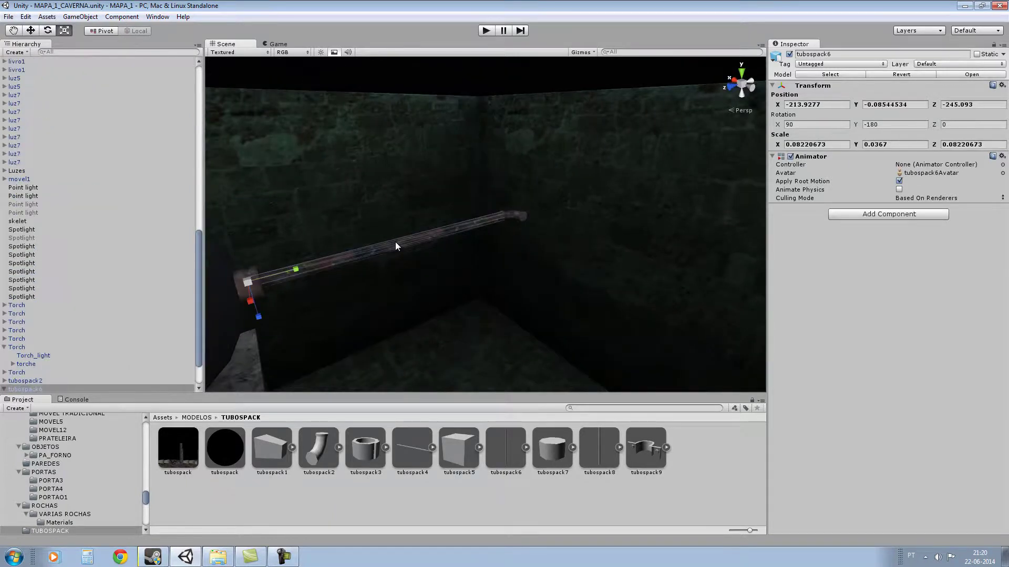
click(25, 17)
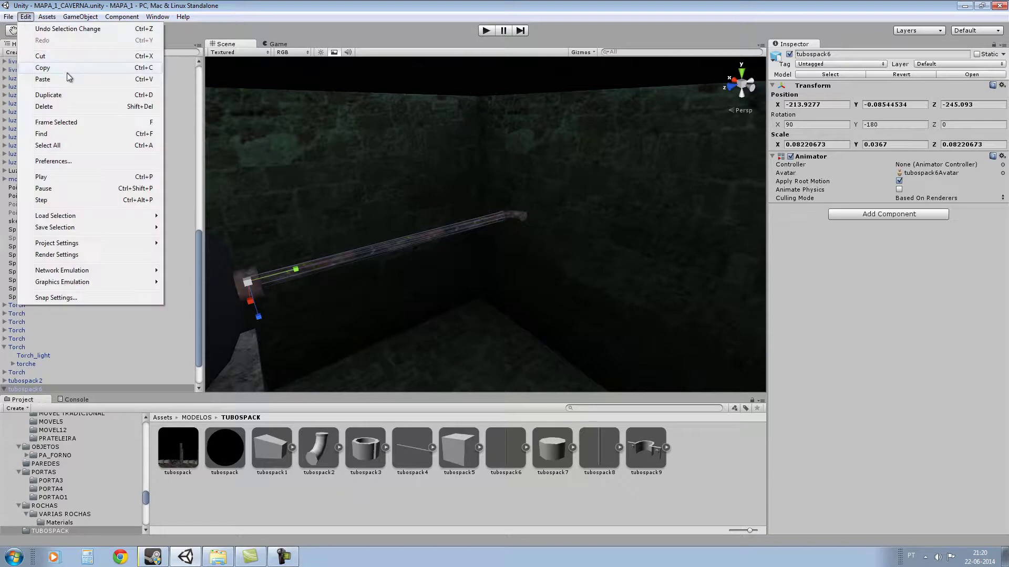
click(67, 70)
click(25, 16)
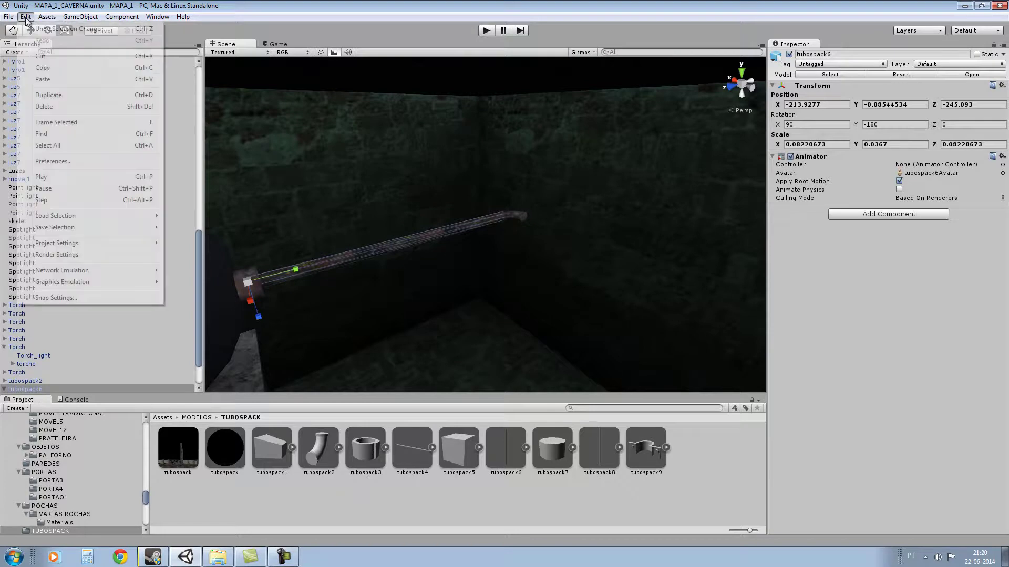
click(61, 81)
Step: Move the duplicate pipe near the elbow's open end, at about X -214.57 and Z -248.41
key(w)
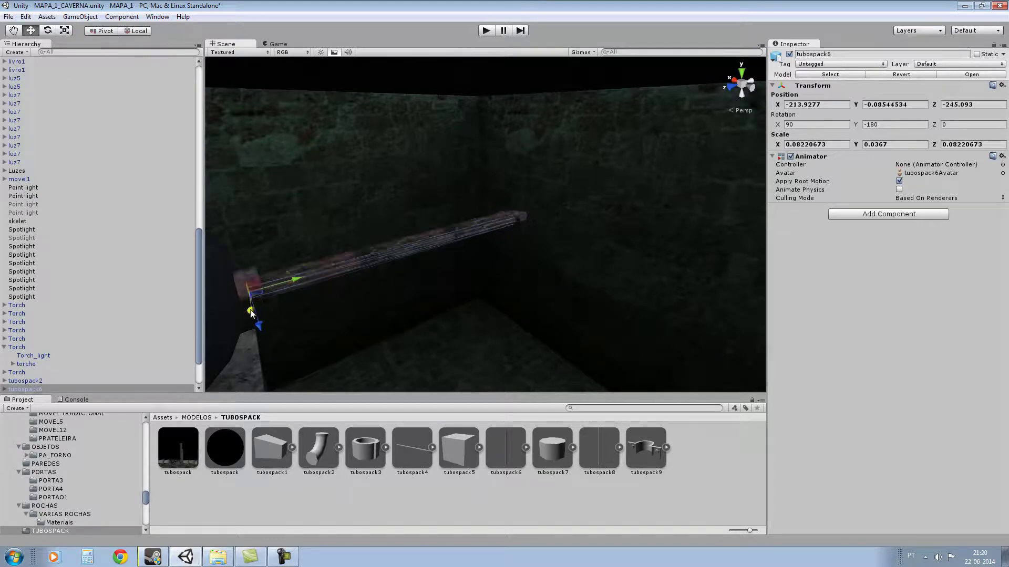
drag(248, 304, 254, 321)
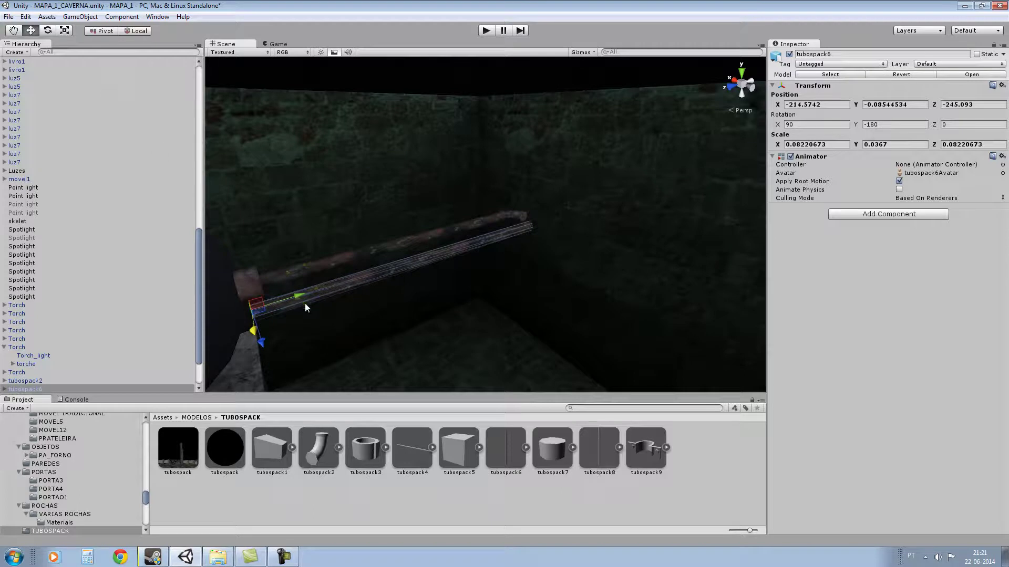
drag(297, 299, 661, 199)
Step: Rotate the duplicate pipe about its vertical axis, trying -180 and settling on a Y rotation of -90
right_drag(641, 216, 614, 276)
scroll(635, 207, up, 3)
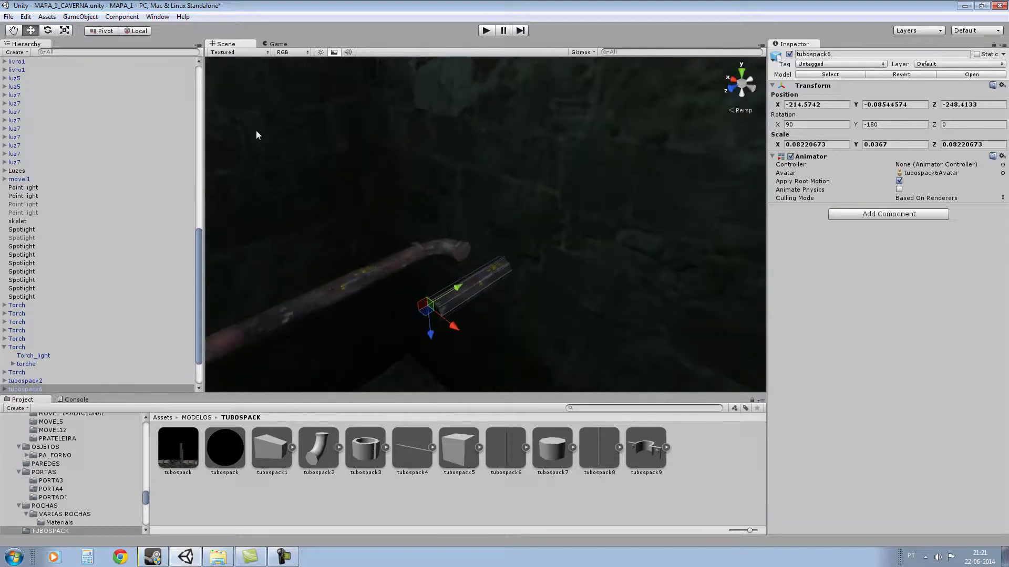
click(54, 31)
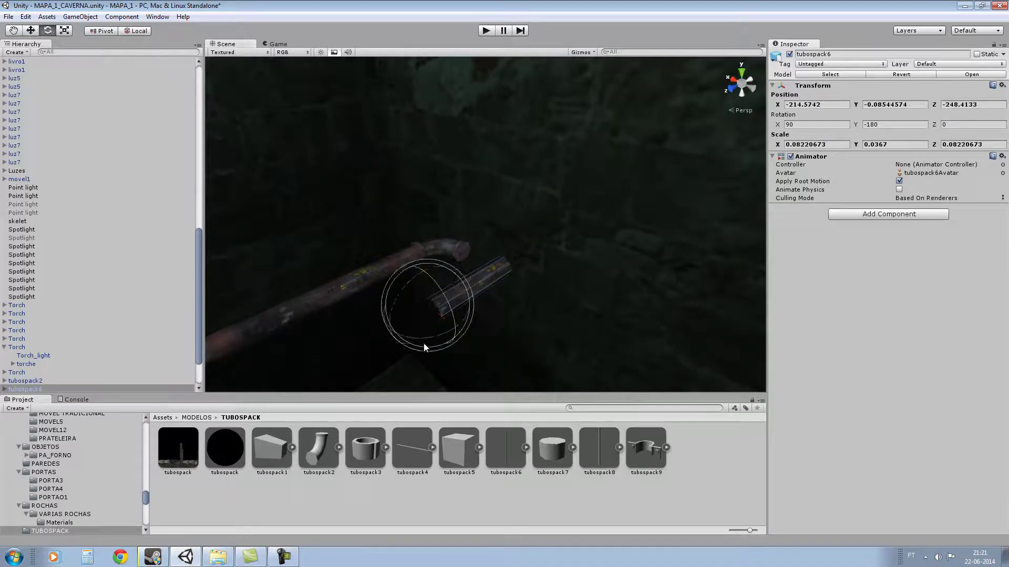
drag(428, 337, 365, 335)
click(910, 124)
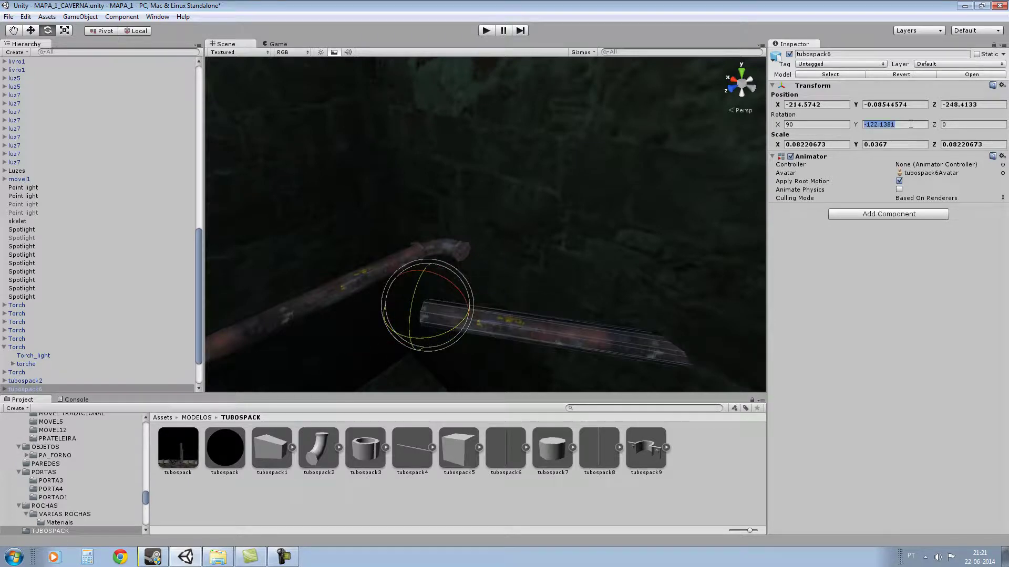
text(-180)
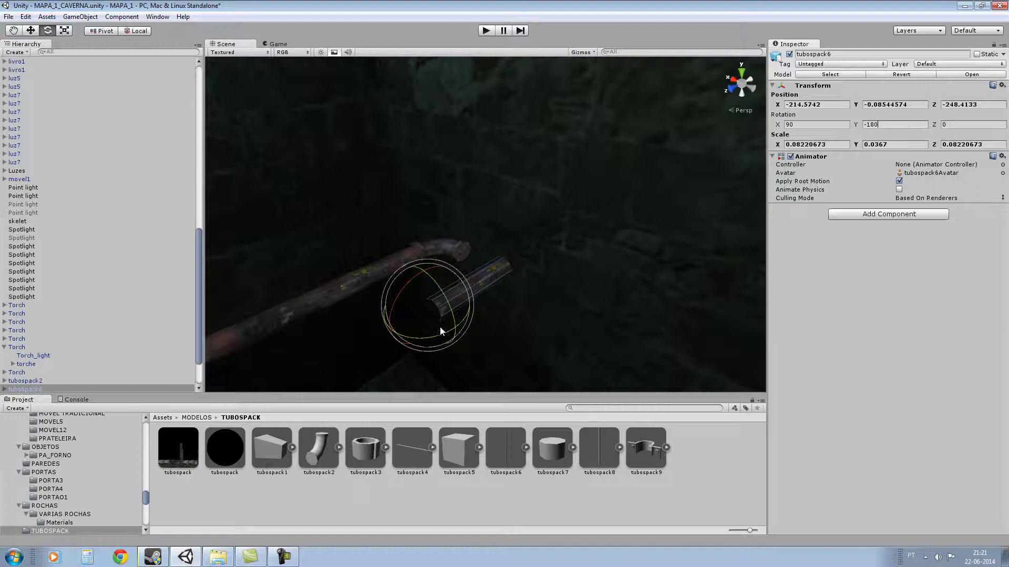
drag(433, 333, 322, 339)
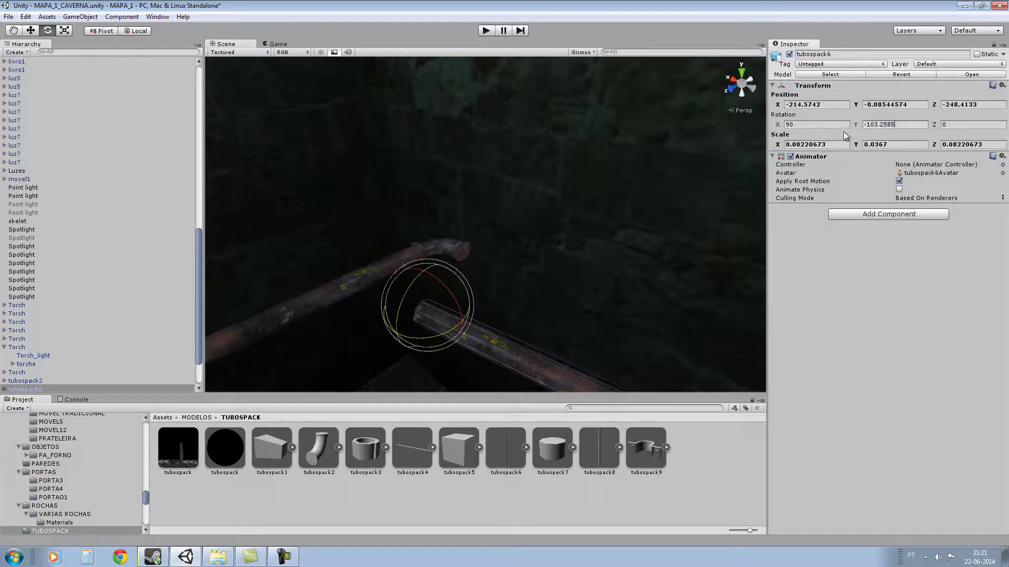
drag(910, 123, 840, 127)
text(-90)
Step: Move the rotated pipe onto the elbow's open end, at about X -214.25, Y -0.083 and Z -249.07
right_drag(656, 178, 530, 216)
scroll(334, 213, up, 3)
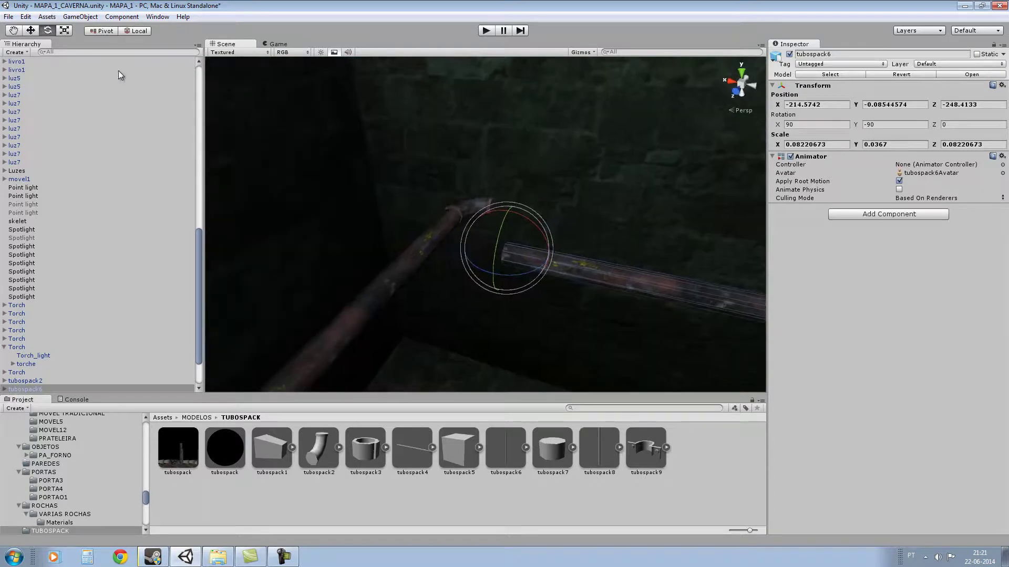
click(30, 31)
drag(492, 276, 513, 241)
drag(549, 214, 540, 212)
right_drag(553, 213, 484, 227)
scroll(572, 201, up, 3)
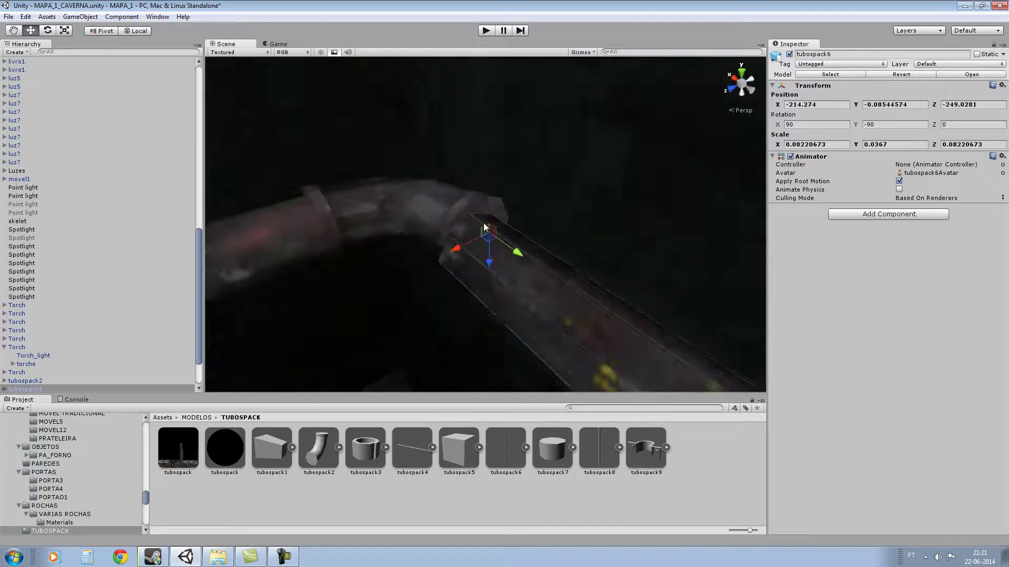
scroll(484, 227, up, 2)
drag(513, 257, 515, 260)
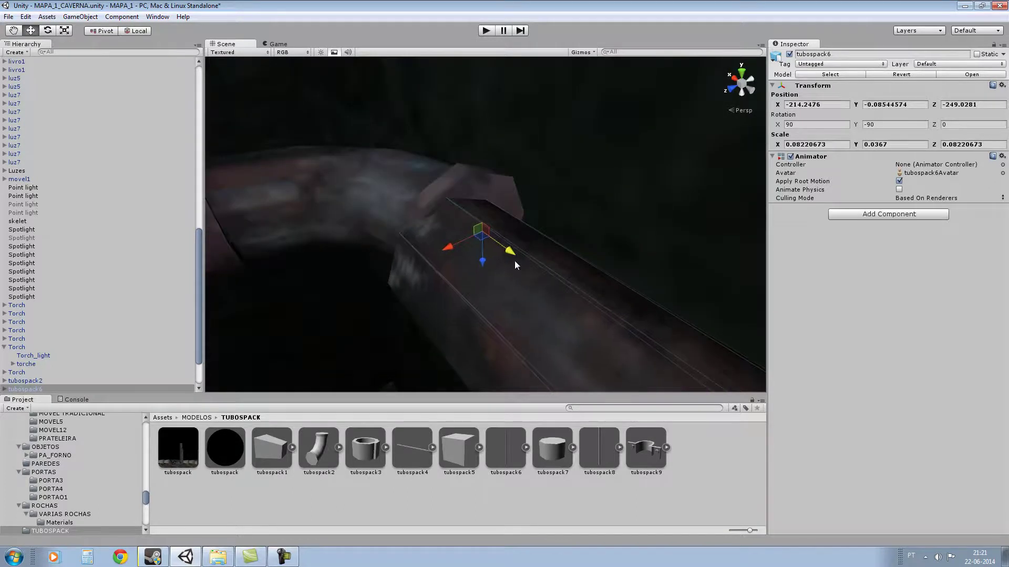
drag(445, 248, 504, 252)
Step: Copy the elbow tubospack2 and paste a duplicate of it into the scene
scroll(503, 252, down, 8)
right_drag(591, 288, 617, 257)
scroll(478, 260, up, 4)
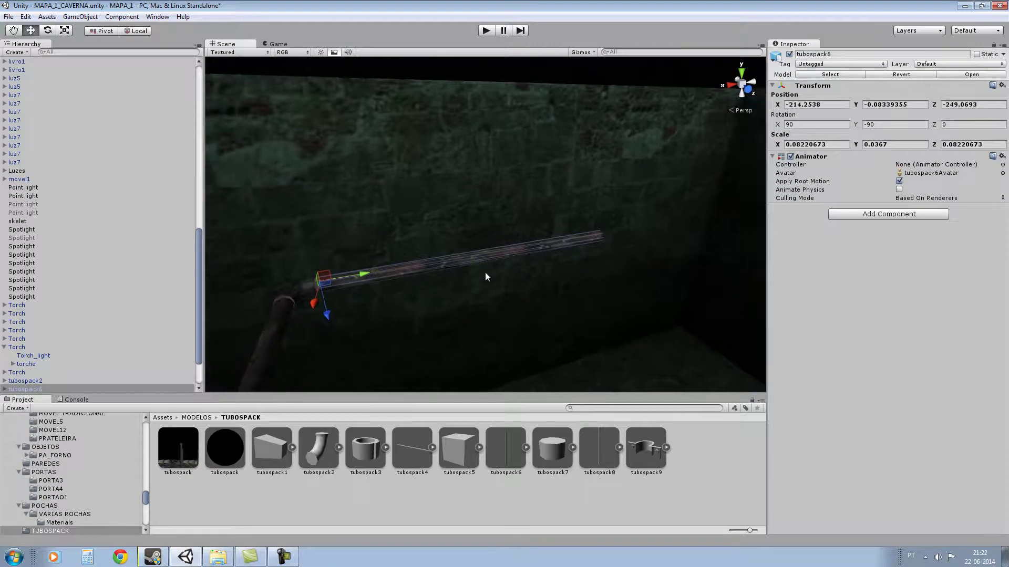
click(293, 296)
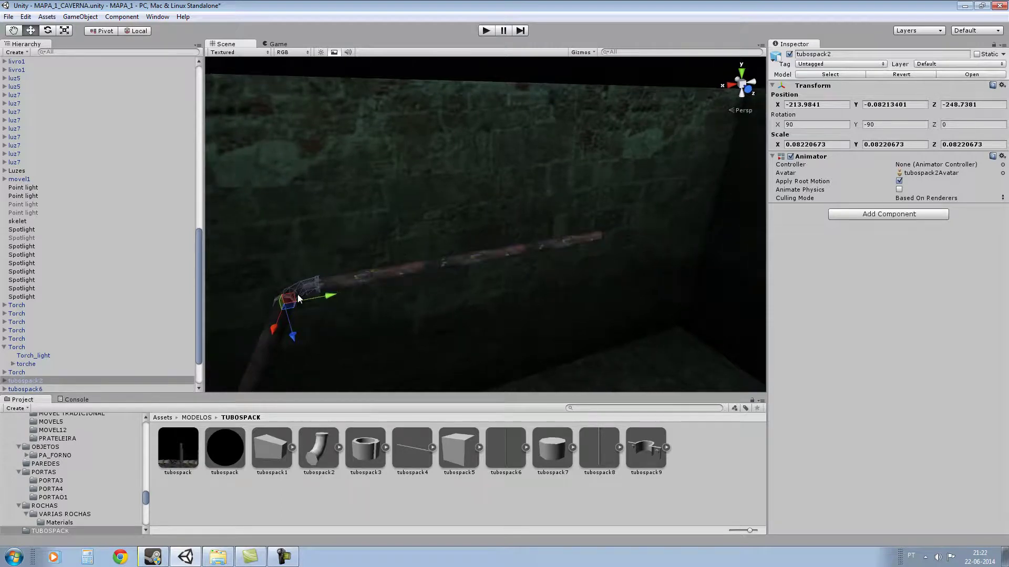
click(25, 17)
click(54, 69)
click(25, 17)
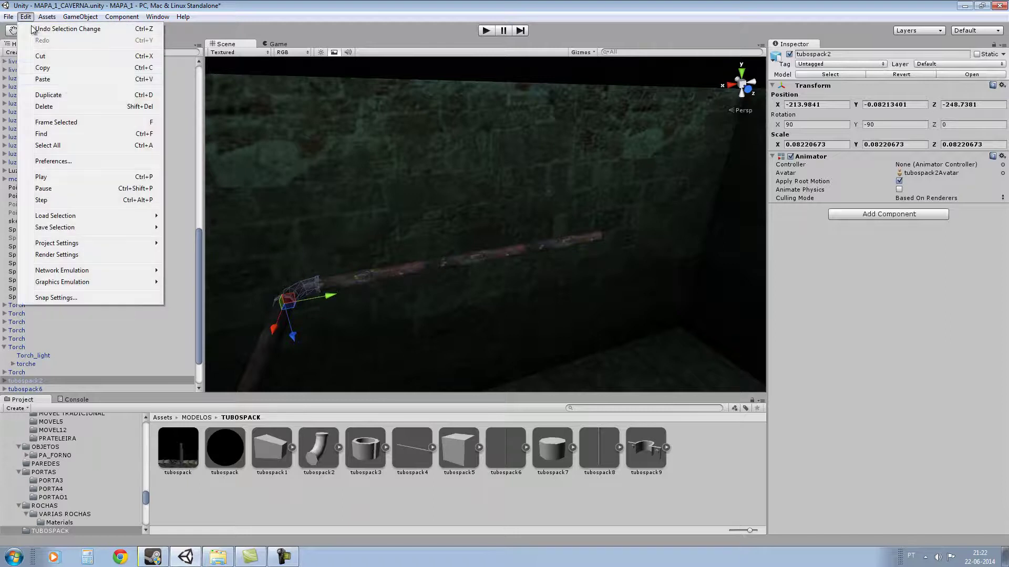
click(65, 81)
Step: Move the duplicate elbow along the wall past the second pipe's free end, to about X -218.02
drag(329, 296, 772, 250)
right_drag(488, 275, 494, 307)
scroll(585, 257, up, 5)
scroll(494, 307, down, 2)
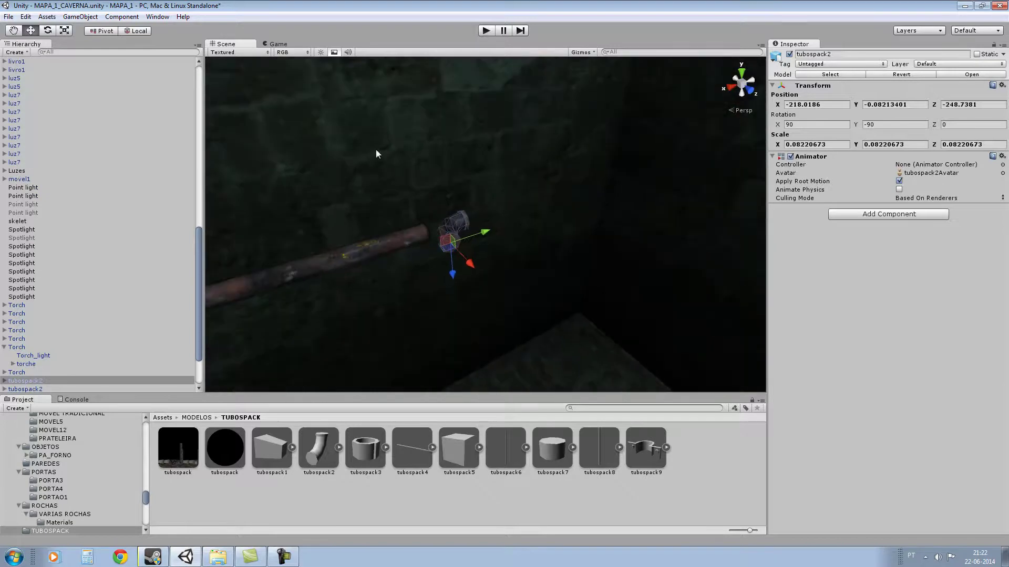
Step: Set the duplicate elbow's Y rotation to 0 and move it along the wall to the far corner, about X -220.02
click(47, 30)
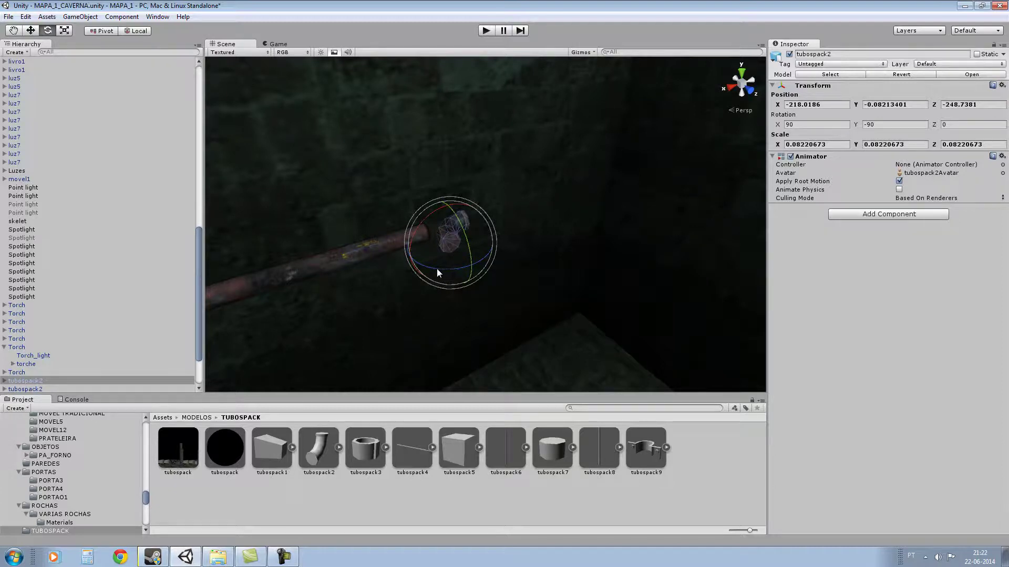
drag(437, 269, 307, 238)
click(901, 124)
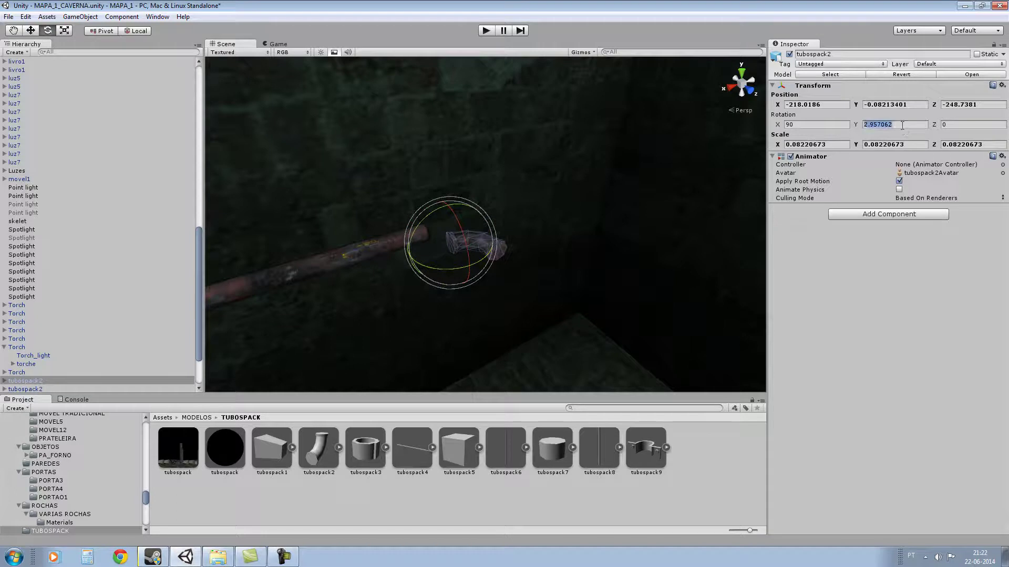
text(0)
key(Return)
click(35, 30)
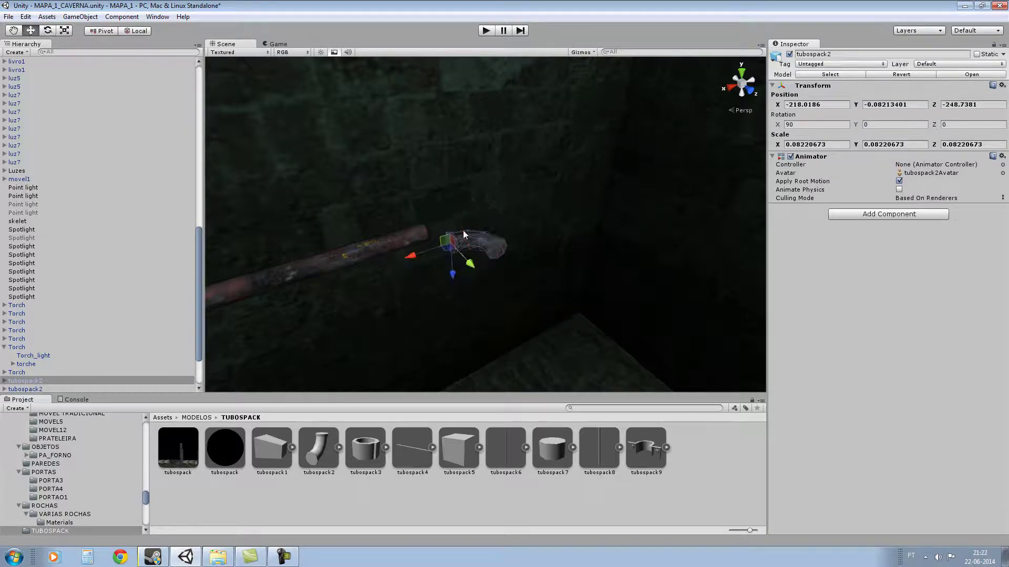
drag(415, 256, 550, 216)
Step: Stretch the second pipe along its length to a Y scale of about 0.0607 so it reaches the corner elbow
click(424, 243)
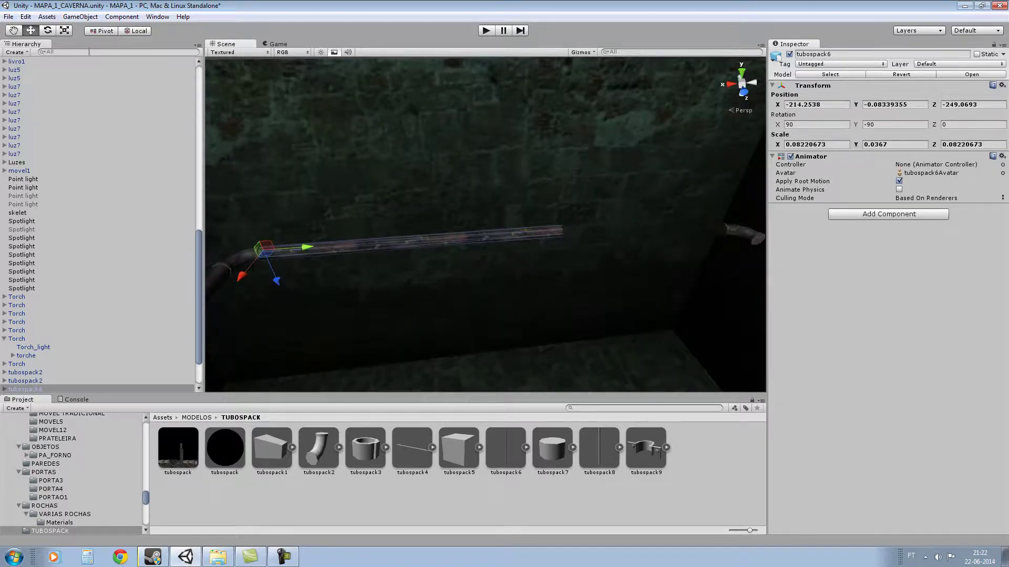
click(65, 31)
drag(308, 252, 423, 226)
Step: Align the corner elbow with the end of the second pipe, at about Z -249.01
right_drag(423, 226, 494, 220)
scroll(519, 205, up, 5)
scroll(519, 205, up, 1)
click(410, 277)
key(w)
drag(389, 315, 360, 298)
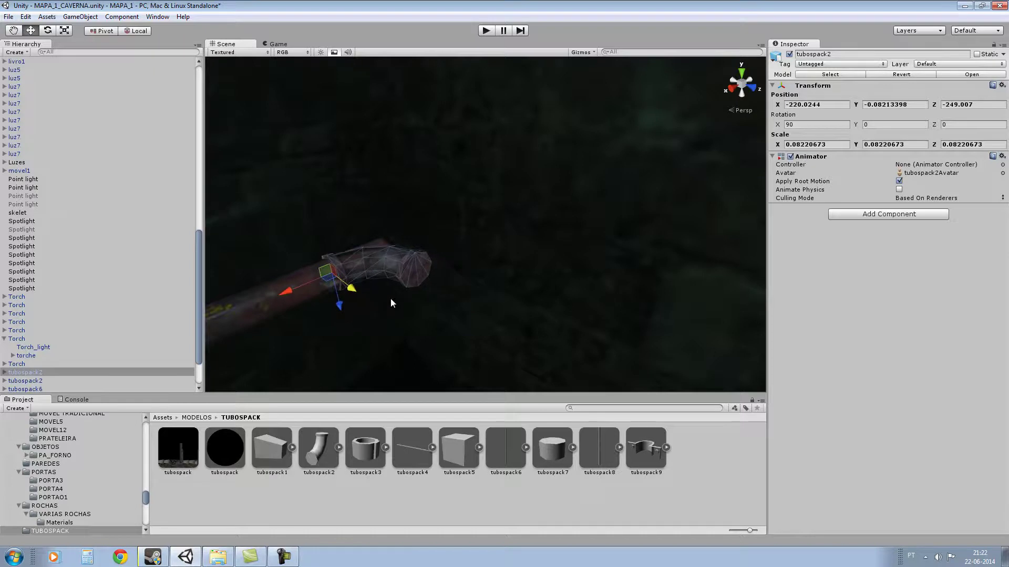
right_drag(551, 282, 436, 270)
scroll(423, 263, up, 3)
Step: Shorten the second pipe to a Y scale of about 0.0574 to match the corner elbow's collar
alt+drag(424, 267, 442, 257)
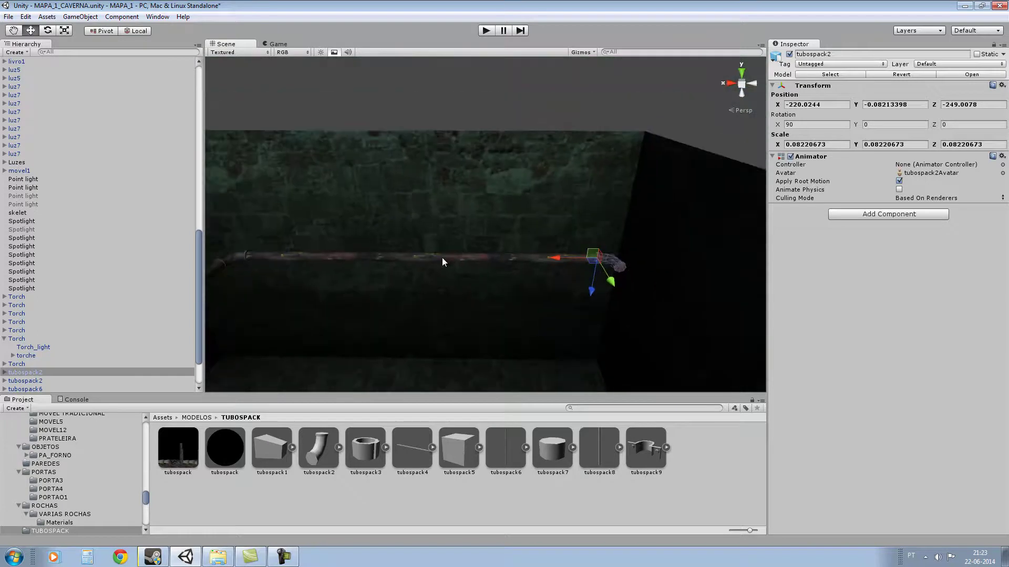
alt+drag(444, 254, 486, 243)
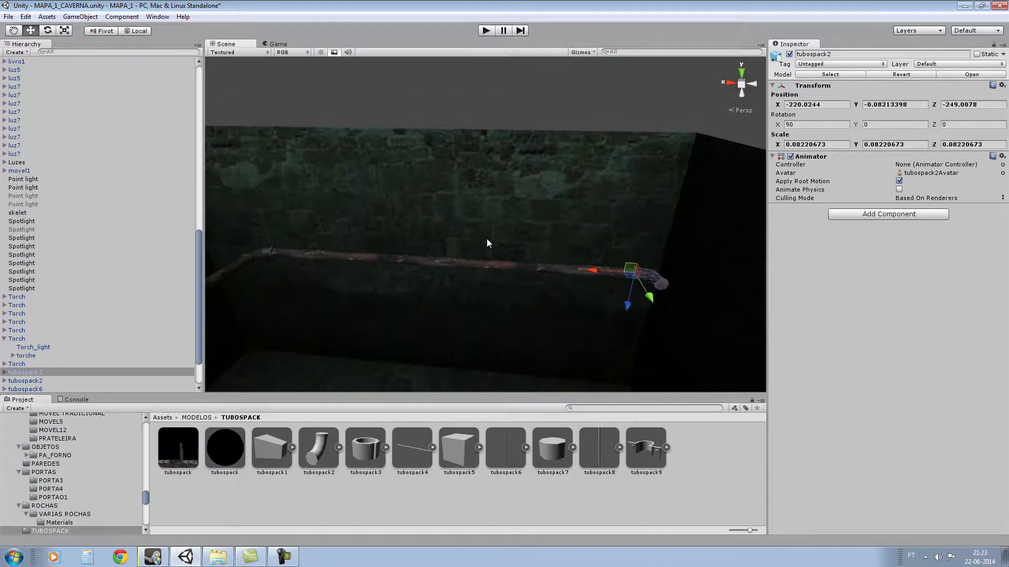
click(510, 268)
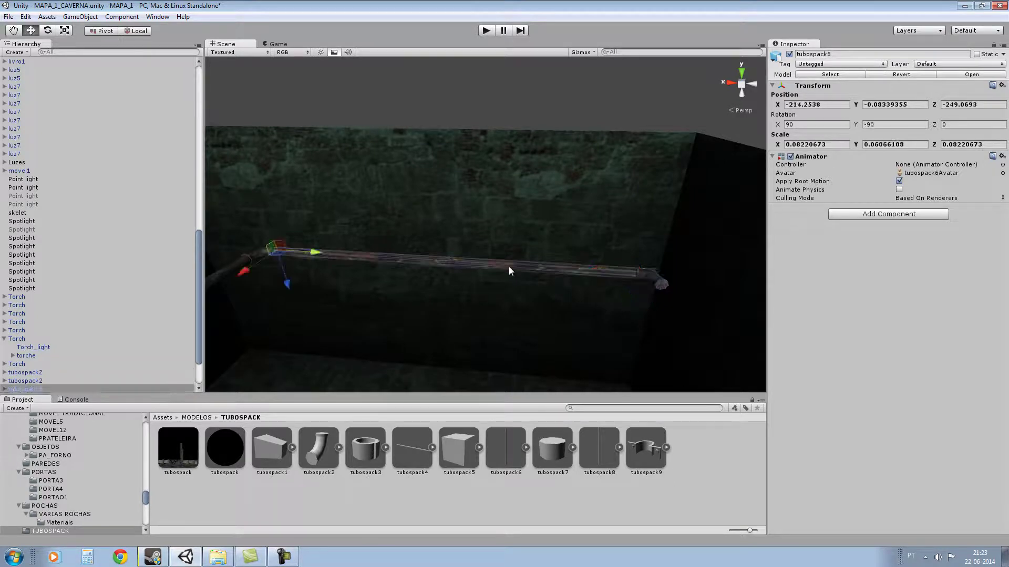
click(64, 30)
drag(314, 251, 313, 252)
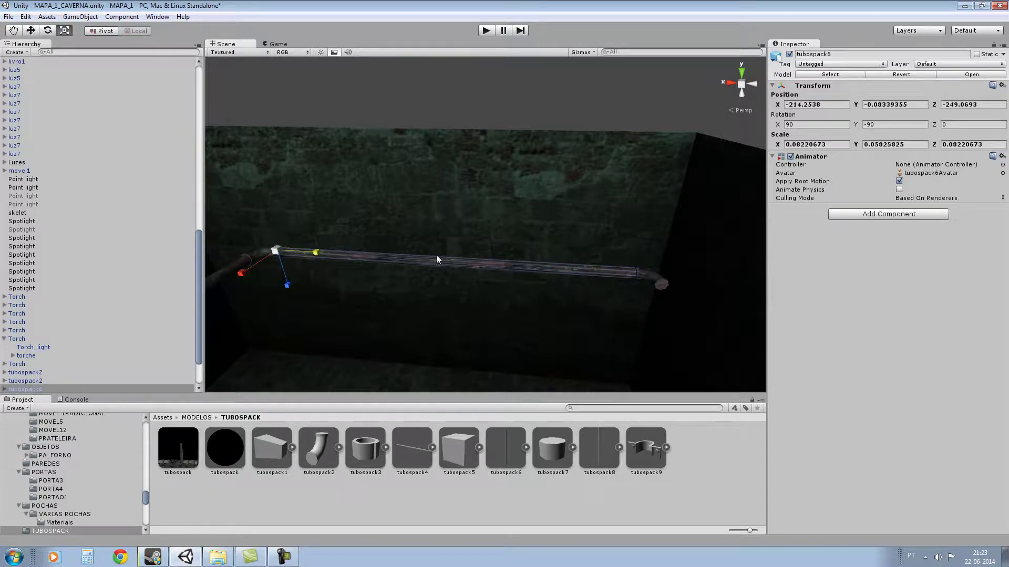
drag(315, 252, 568, 233)
Step: Try Y scales of 0.057, 0.0573, 0.0575 and 0.0576 on the second pipe and settle on 0.0577
scroll(585, 231, up, 5)
right_drag(568, 233, 562, 263)
scroll(534, 264, down, 3)
scroll(599, 266, up, 5)
click(905, 146)
click(912, 144)
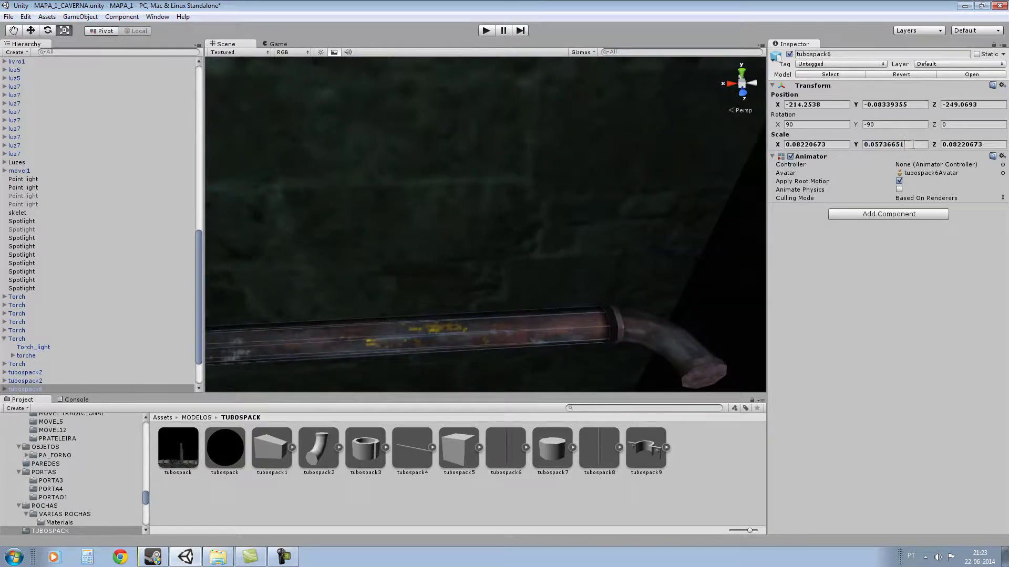
key(BackSpace)
key(BackSpace)
key(BackSpace)
key(BackSpace)
key(BackSpace)
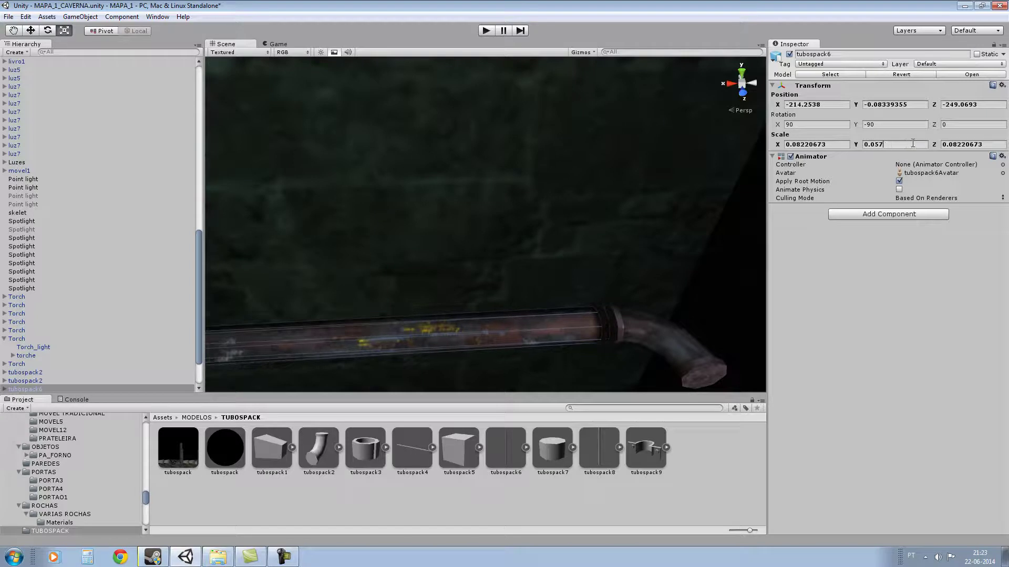
text(3)
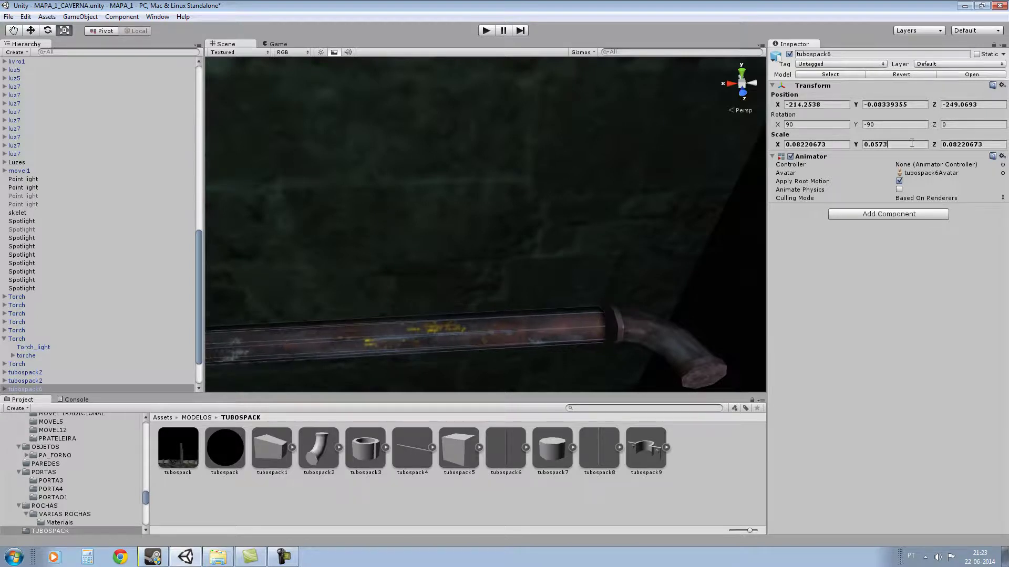
key(BackSpace)
text(5)
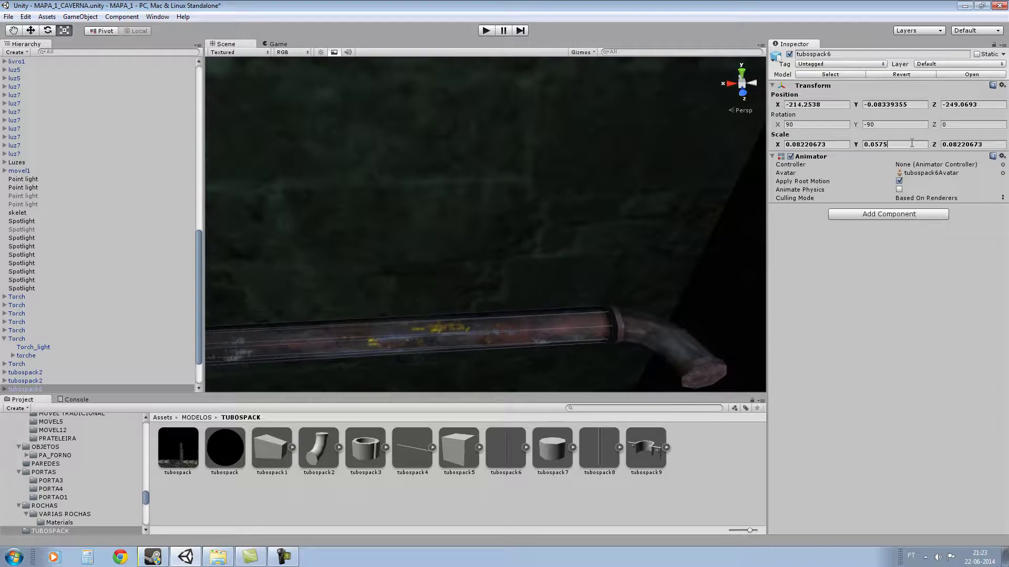
key(BackSpace)
text(6)
key(BackSpace)
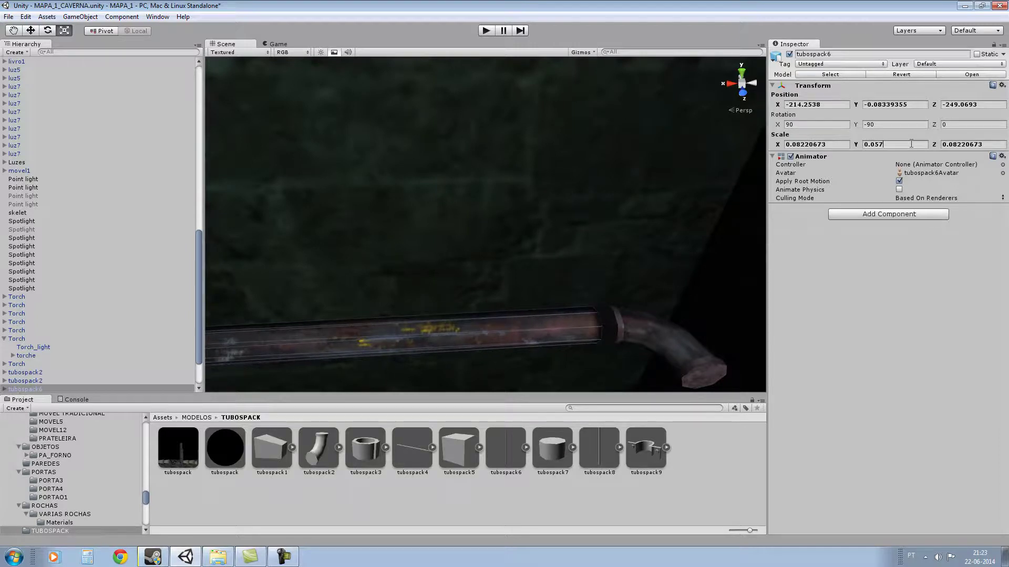
text(7)
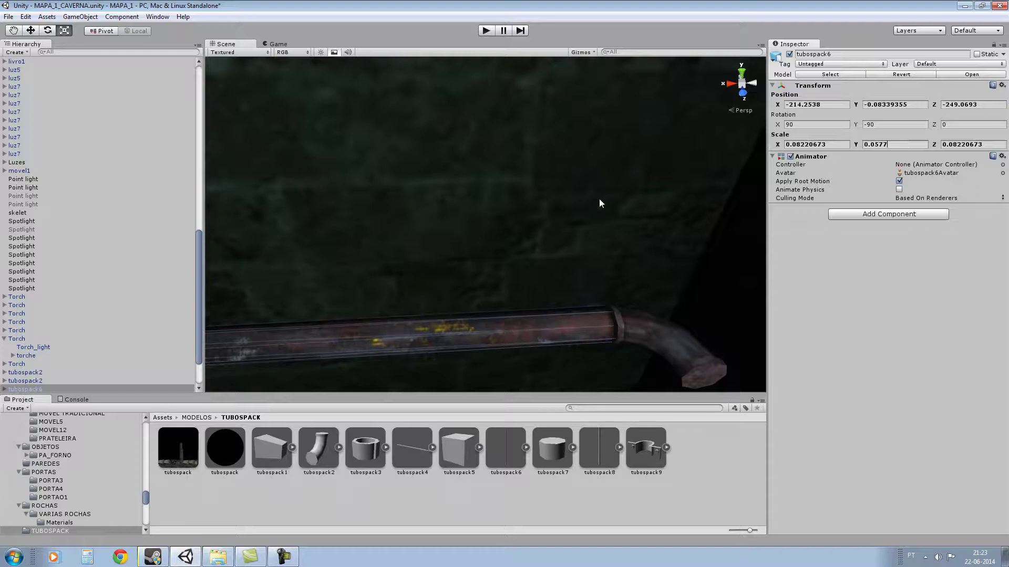
Step: Examine the pipe run from across the room and the adjoining wall behind the desk
scroll(599, 199, down, 8)
right_drag(599, 199, 728, 148)
click(546, 204)
scroll(656, 152, down, 4)
right_drag(598, 156, 711, 174)
scroll(624, 171, down, 2)
scroll(593, 204, up, 2)
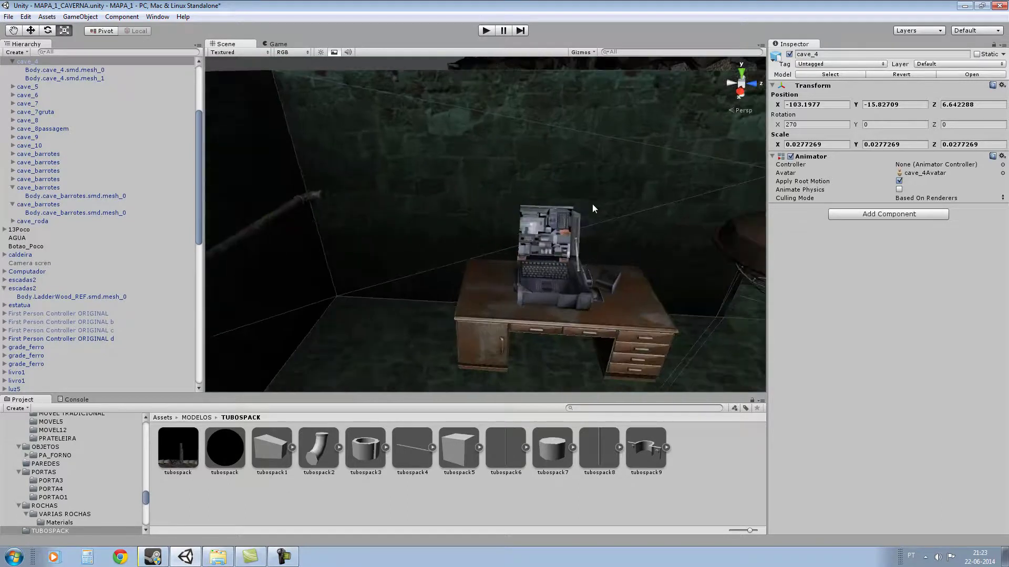
right_drag(594, 205, 356, 224)
Step: Copy the second straight pipe tubospack6 and paste a duplicate of it into the scene
click(355, 221)
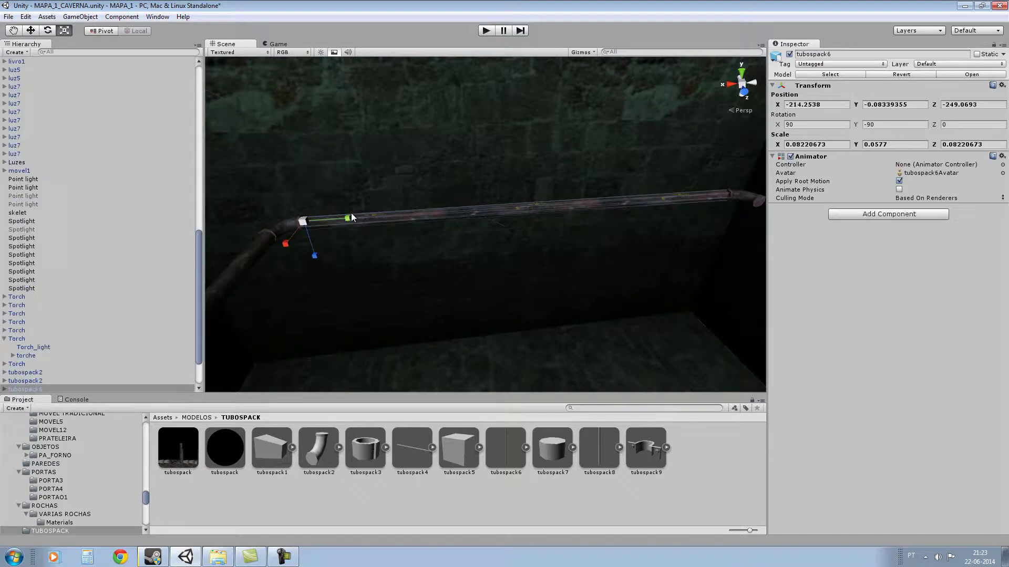
click(25, 17)
click(57, 69)
click(25, 16)
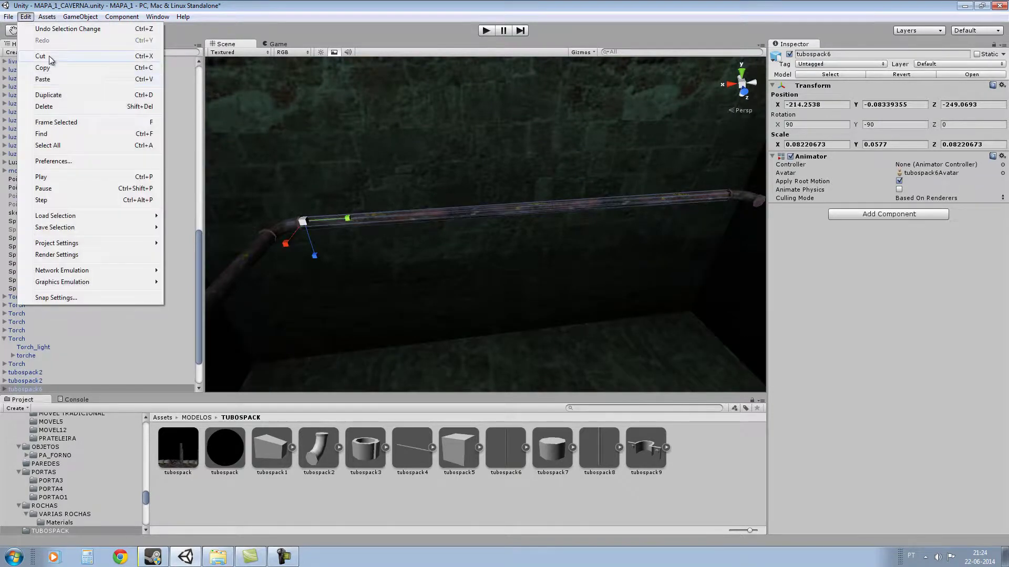
click(59, 80)
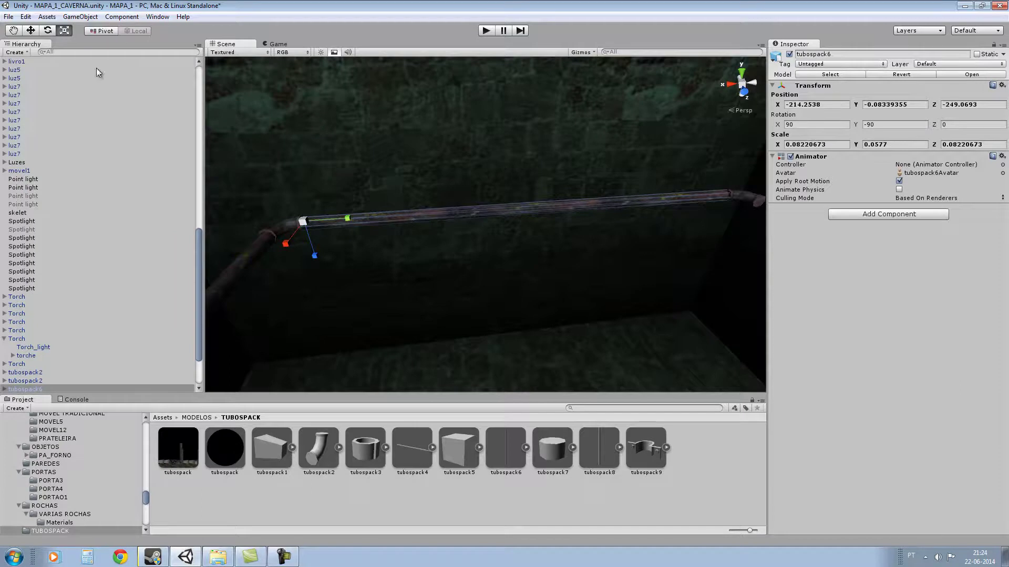
Step: Move the new duplicate pipe along the wall to the corner elbow, at about X -220.26
click(31, 30)
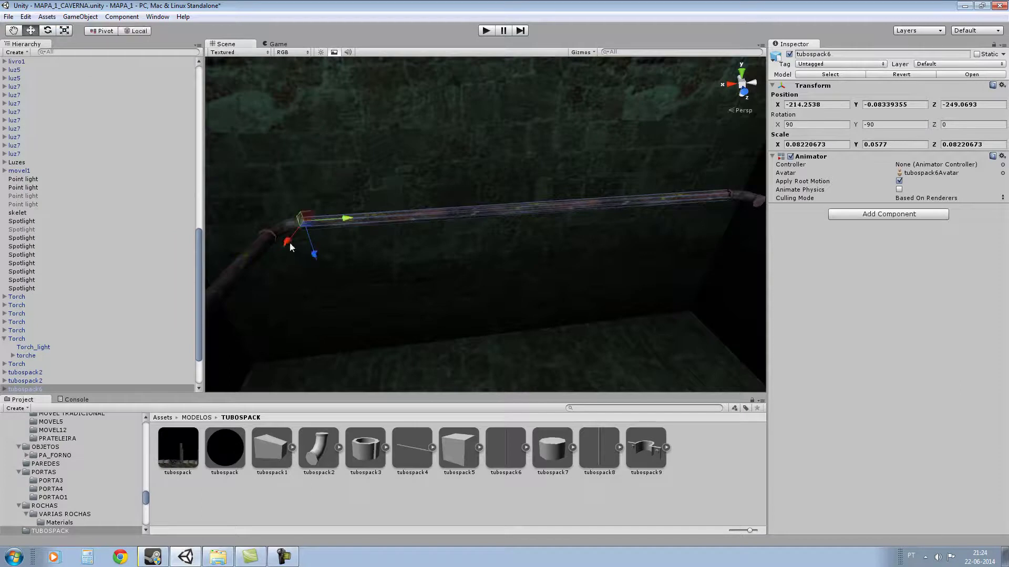
drag(346, 218, 716, 216)
right_drag(578, 244, 704, 210)
scroll(657, 225, up, 4)
right_drag(609, 244, 581, 280)
drag(329, 251, 509, 195)
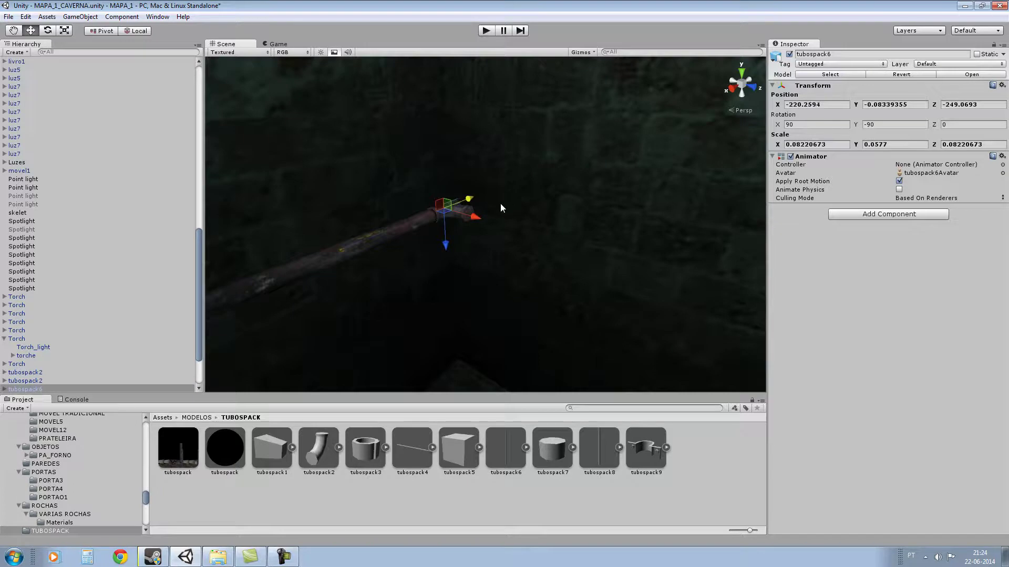
Step: Rotate the new duplicate pipe to follow the adjoining wall, with a Y rotation of 0
click(48, 31)
drag(453, 223, 340, 240)
click(883, 124)
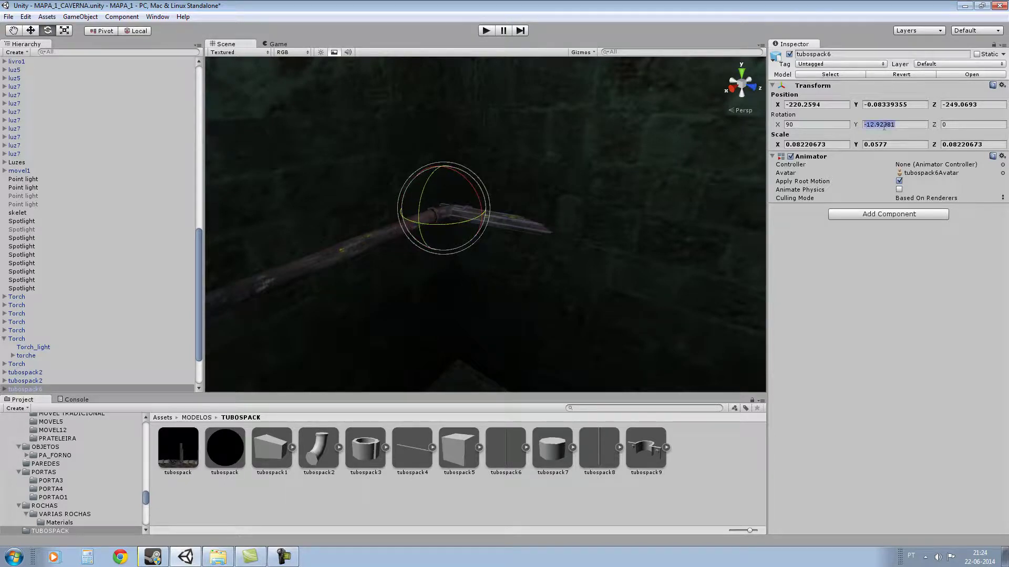
text(0)
mouse_move(559, 245)
right_down()
mouse_move(553, 224)
mouse_move(559, 244)
right_up()
scroll(553, 224, up, 3)
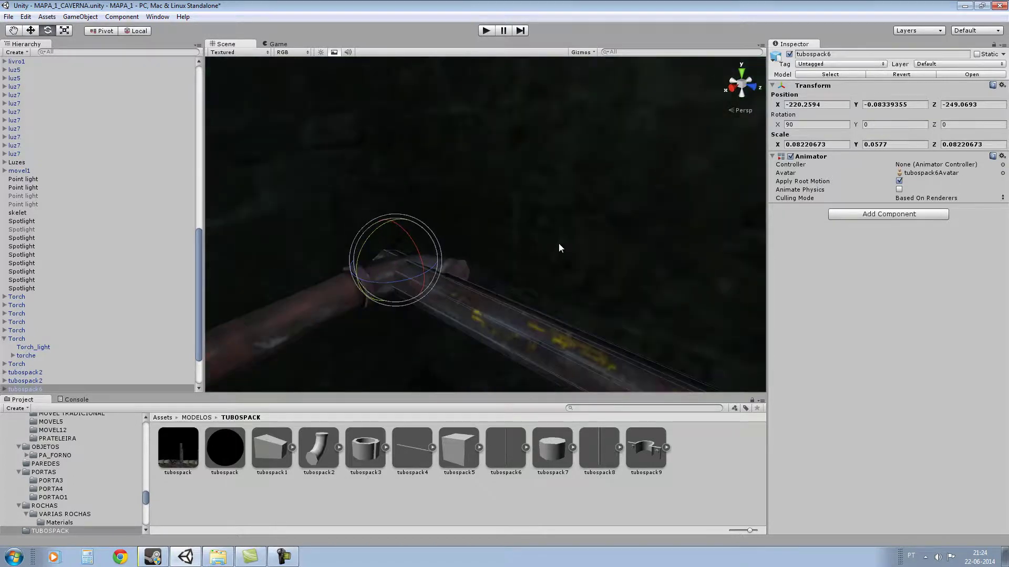
Step: Move the duplicate pipe so its end meets the corner elbow, at about X -220.36 and Z -248.74
click(30, 30)
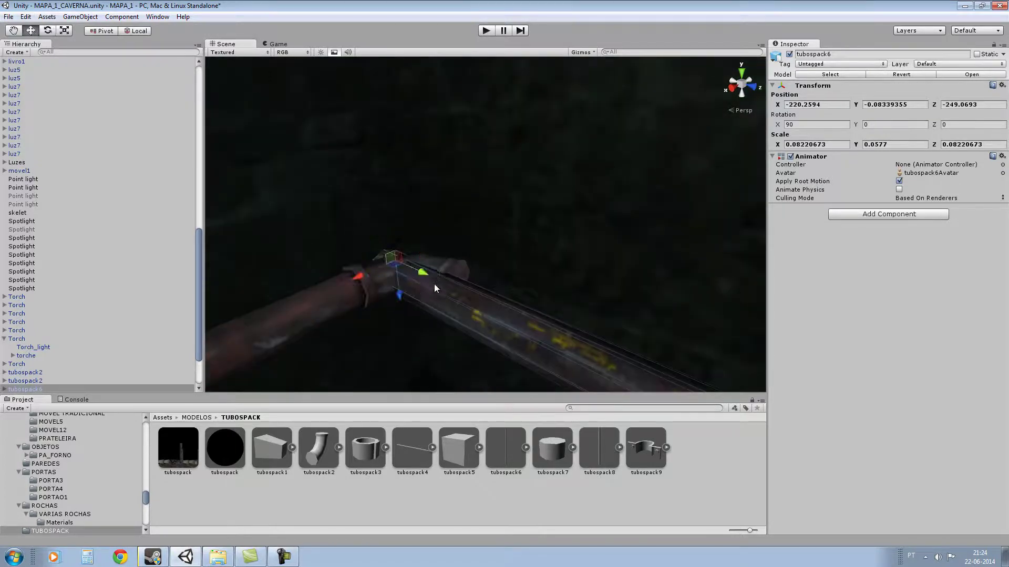
mouse_move(421, 275)
mouse_down()
mouse_move(442, 294)
mouse_move(413, 292)
mouse_up()
scroll(516, 298, up, 3)
right_drag(516, 298, 512, 334)
scroll(510, 303, down, 5)
scroll(513, 295, up, 5)
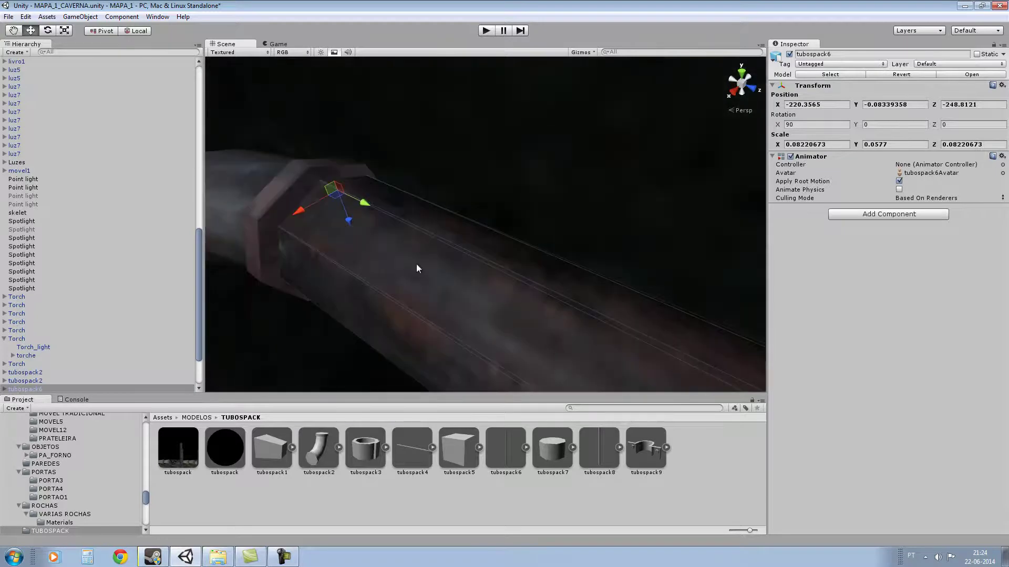
click(300, 211)
mouse_move(364, 203)
mouse_down()
mouse_move(386, 216)
mouse_move(377, 214)
mouse_up()
scroll(377, 215, down, 6)
right_drag(378, 213, 391, 162)
scroll(381, 166, down, 3)
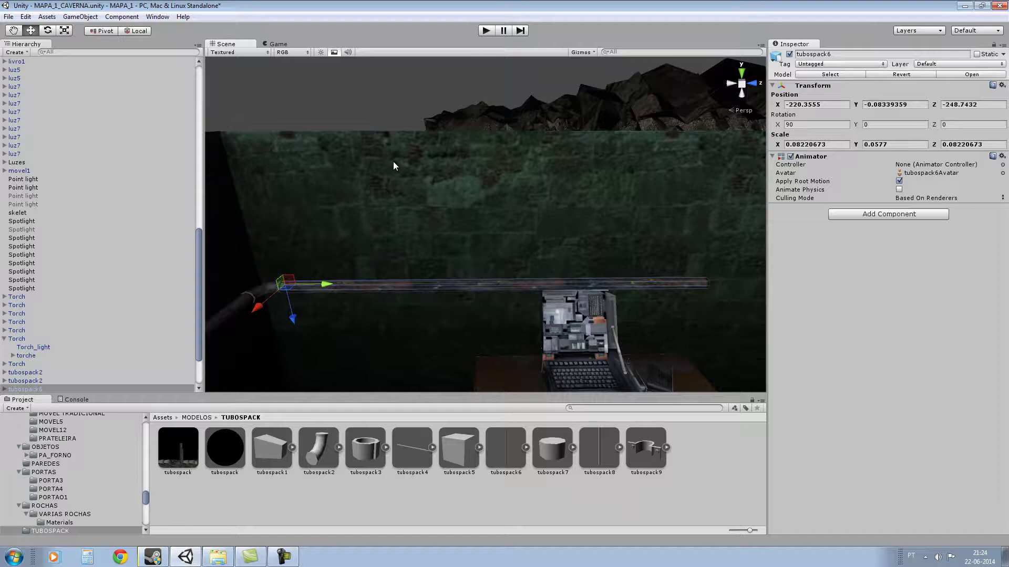
Step: Duplicate the corner elbow tubospack2 and move the duplicate along the wall to the pipe's far end, at about Z -243.31
click(262, 287)
click(26, 17)
click(26, 16)
click(26, 16)
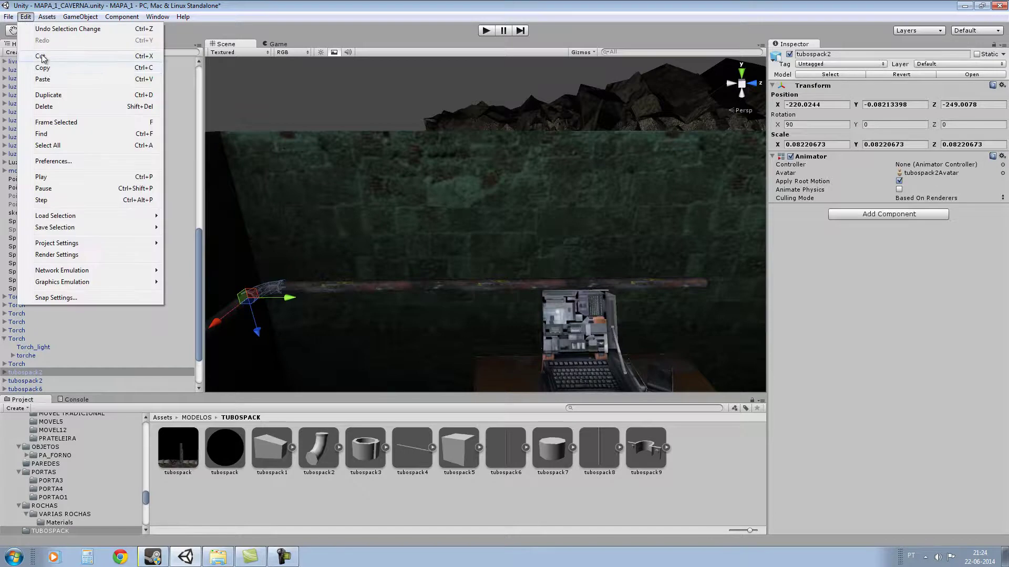
click(49, 95)
drag(289, 300, 742, 301)
right_drag(529, 315, 556, 301)
scroll(633, 298, up, 3)
scroll(382, 320, down, 3)
scroll(555, 297, up, 1)
right_drag(554, 296, 372, 305)
scroll(392, 279, up, 3)
scroll(391, 279, down, 4)
scroll(333, 249, up, 2)
scroll(366, 296, up, 4)
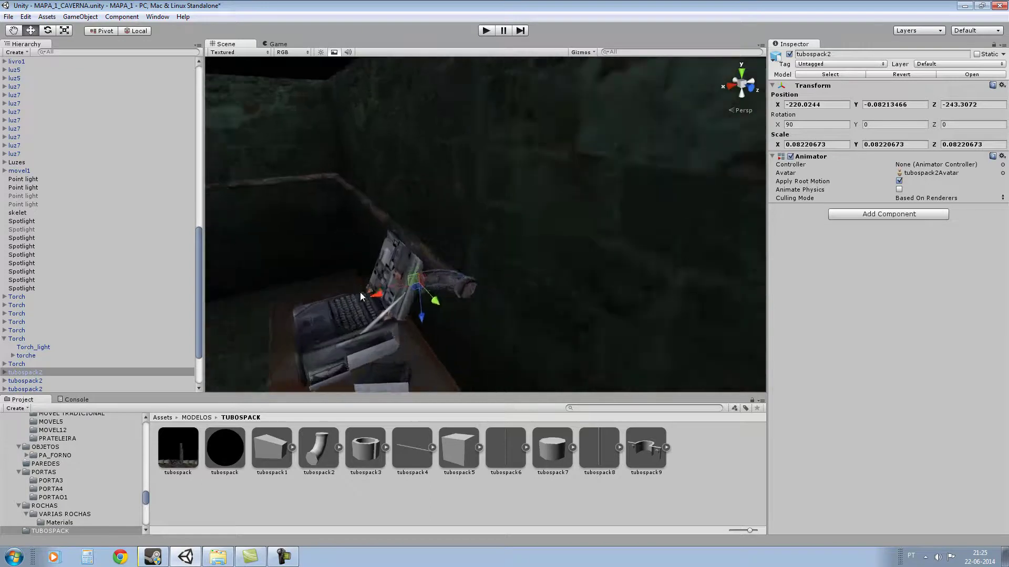
Step: Rotate the duplicate elbow about its vertical axis and set its Y rotation to -180
click(47, 31)
drag(393, 329, 520, 265)
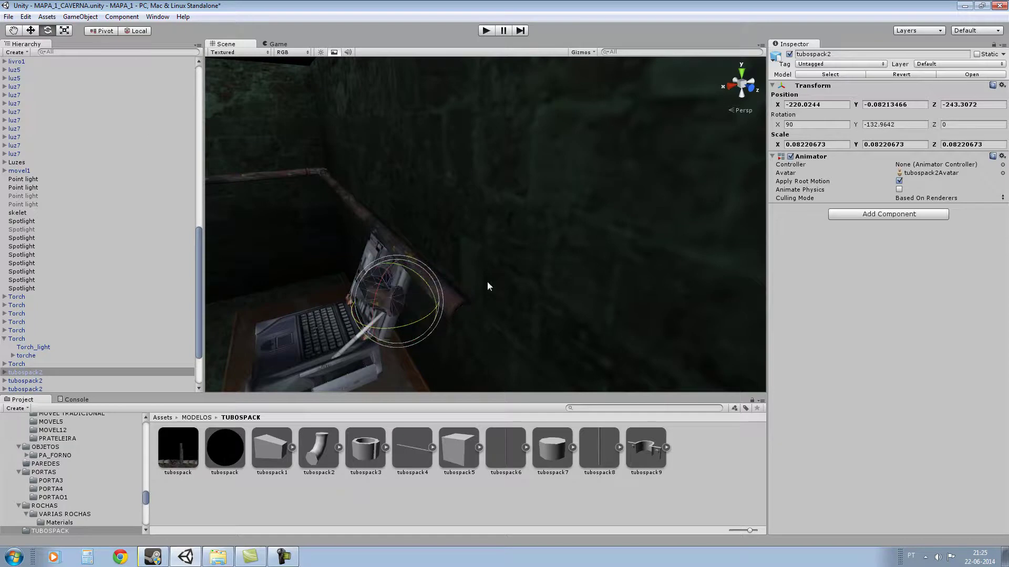
drag(398, 325, 450, 296)
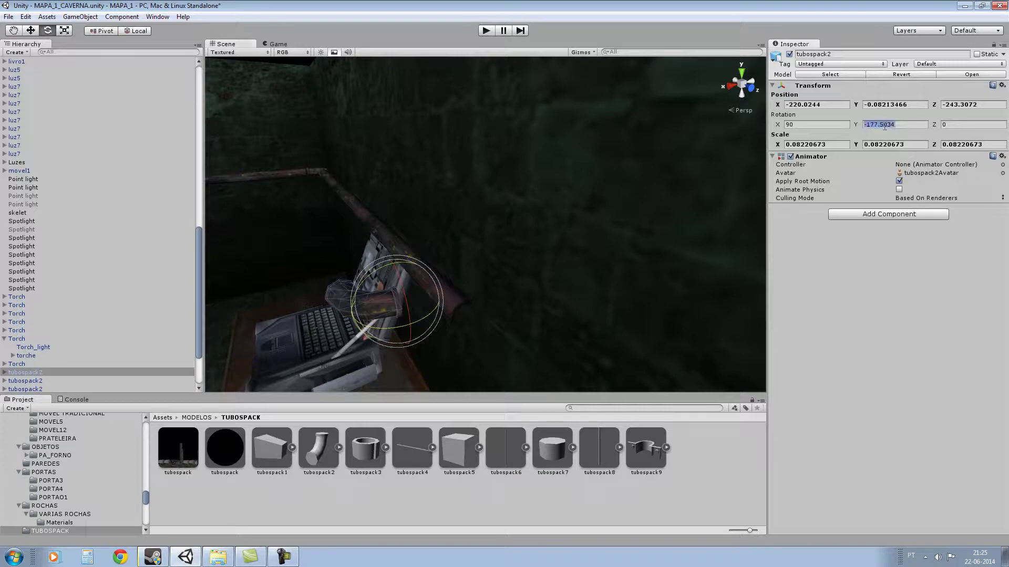
text(-180)
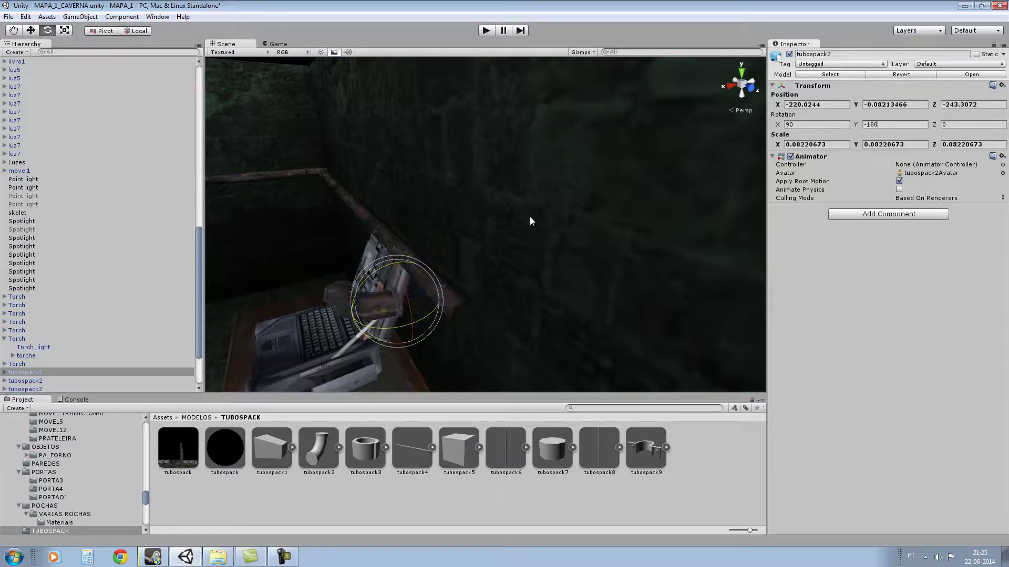
Step: Move the duplicate elbow onto the open end of the pipe behind the desk, at about X -220.55
click(30, 31)
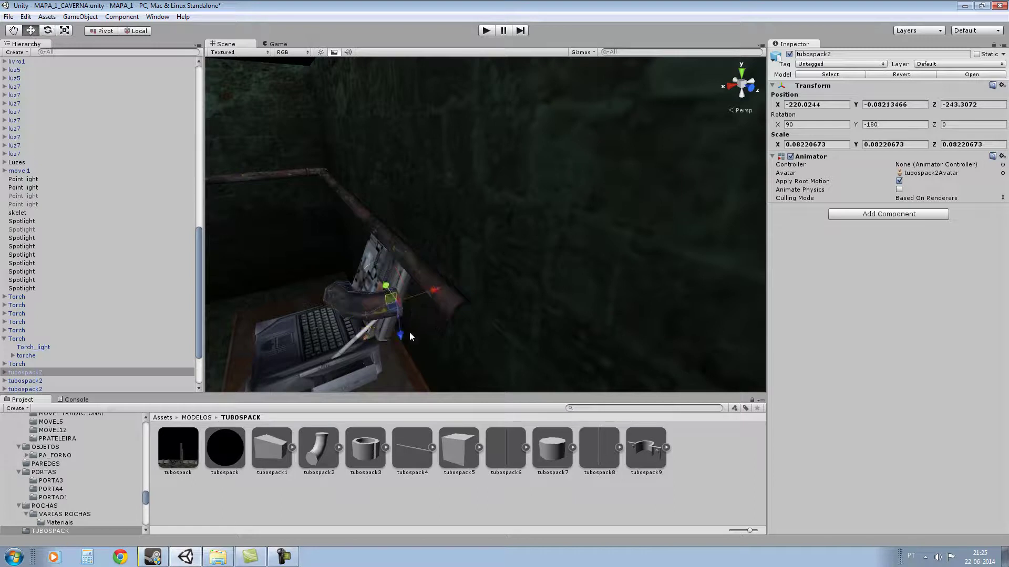
drag(433, 290, 476, 296)
mouse_move(512, 295)
right_down()
mouse_move(403, 265)
mouse_move(413, 281)
mouse_move(503, 269)
mouse_move(518, 299)
right_up()
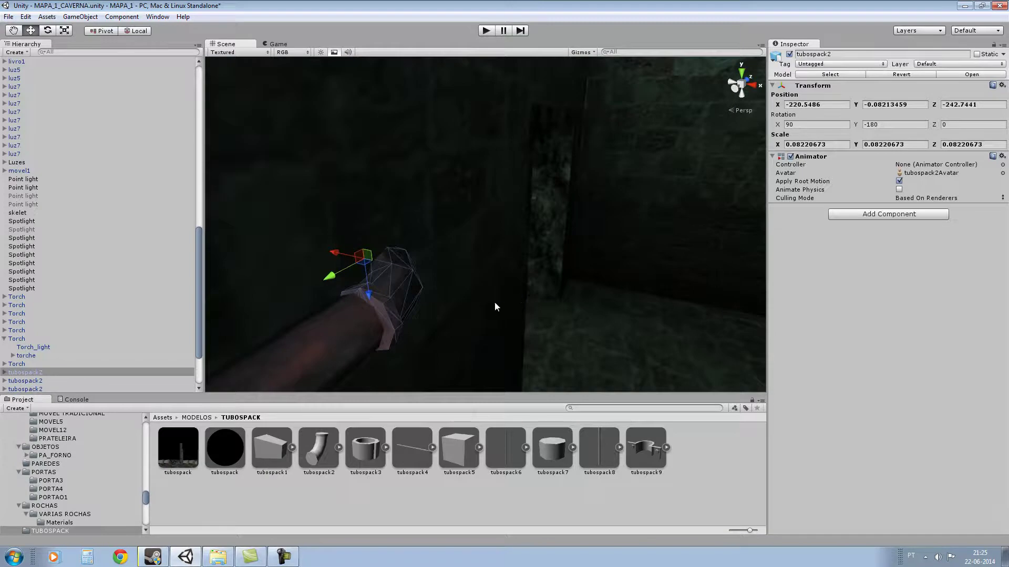
drag(330, 275, 340, 253)
Step: Place the tubospack9 clamp model in the scene near the pipe on the wall, at about X -216.66
scroll(340, 251, down, 3)
right_drag(494, 254, 391, 269)
scroll(503, 241, up, 6)
scroll(567, 211, down, 4)
scroll(436, 221, up, 5)
drag(650, 453, 599, 269)
scroll(604, 274, down, 2)
scroll(604, 272, down, 2)
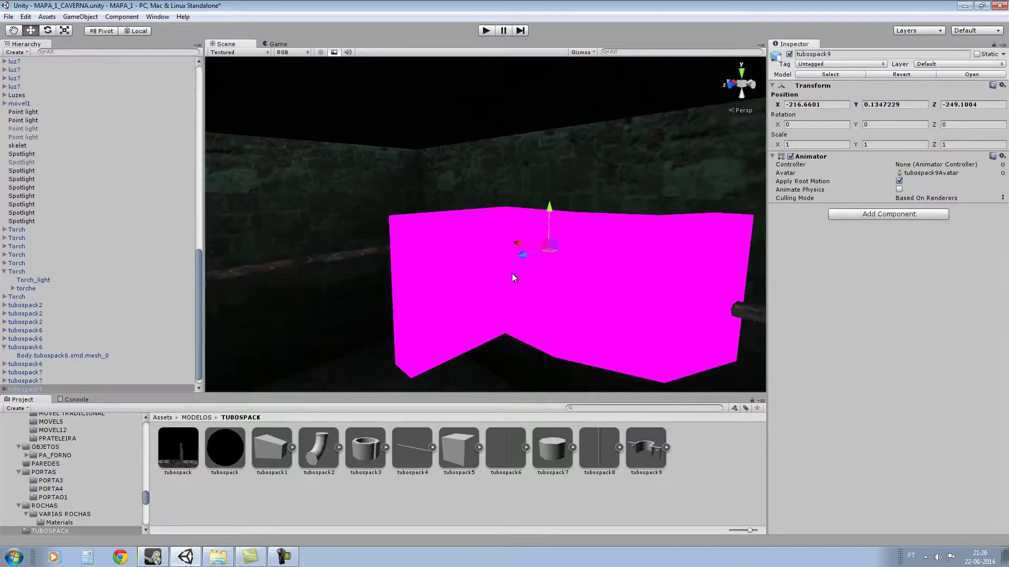
Step: Copy the X scale 0.08220673 from the straight pipe and apply it to the clamp's X, Y and Z scale
click(745, 310)
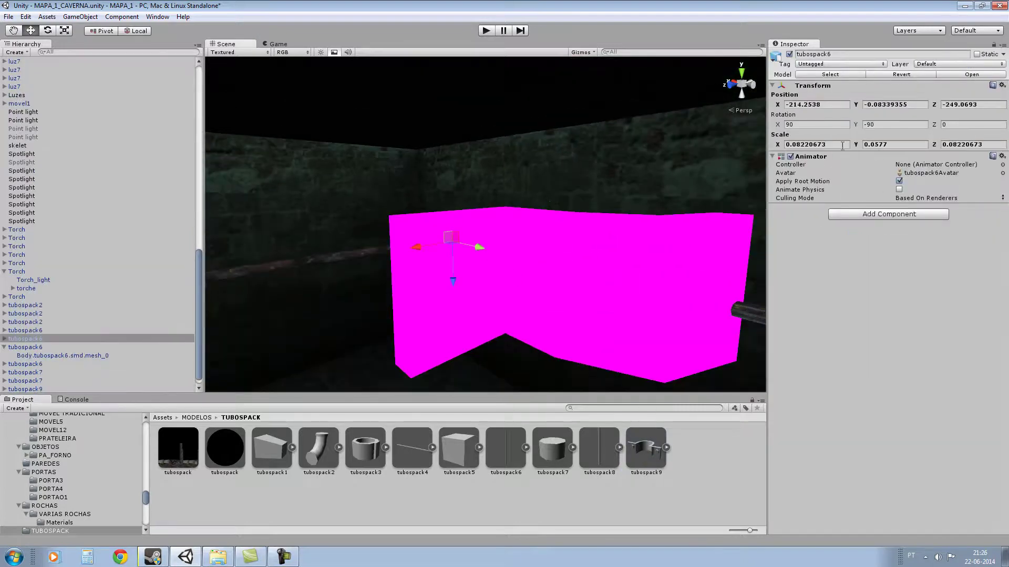
click(803, 145)
right_click(805, 146)
click(835, 167)
click(645, 279)
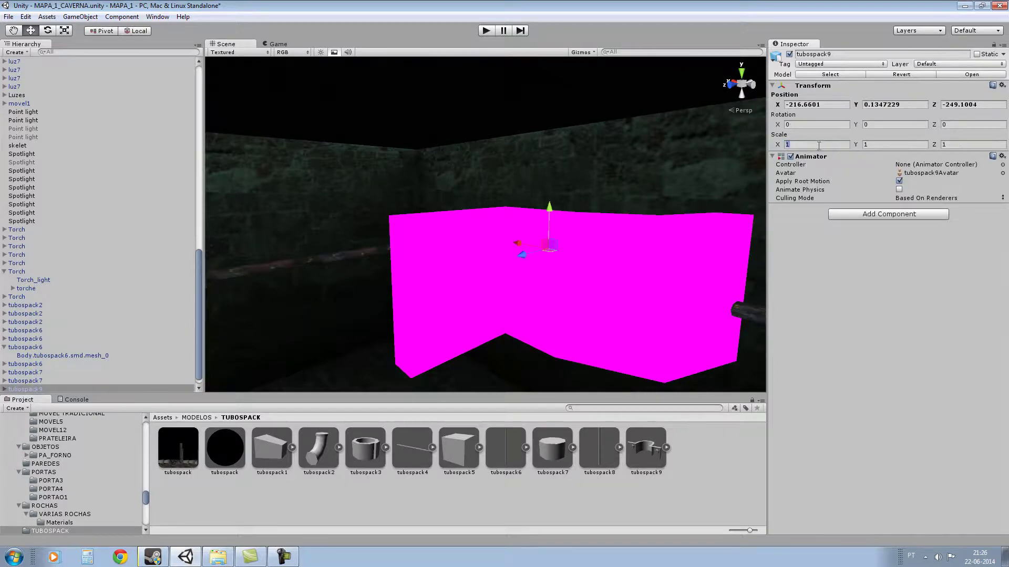
right_click(818, 146)
click(841, 178)
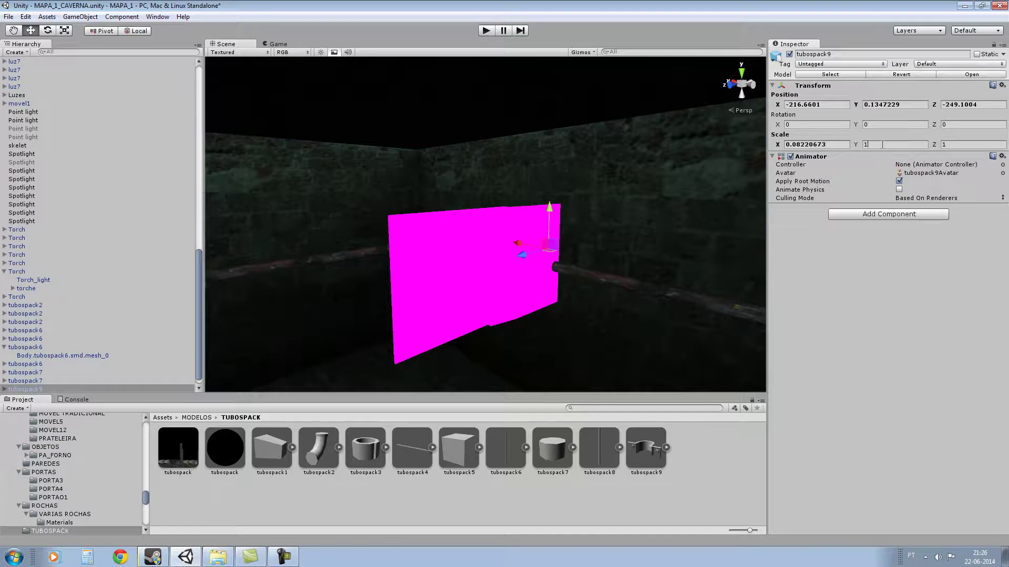
right_click(881, 145)
click(906, 178)
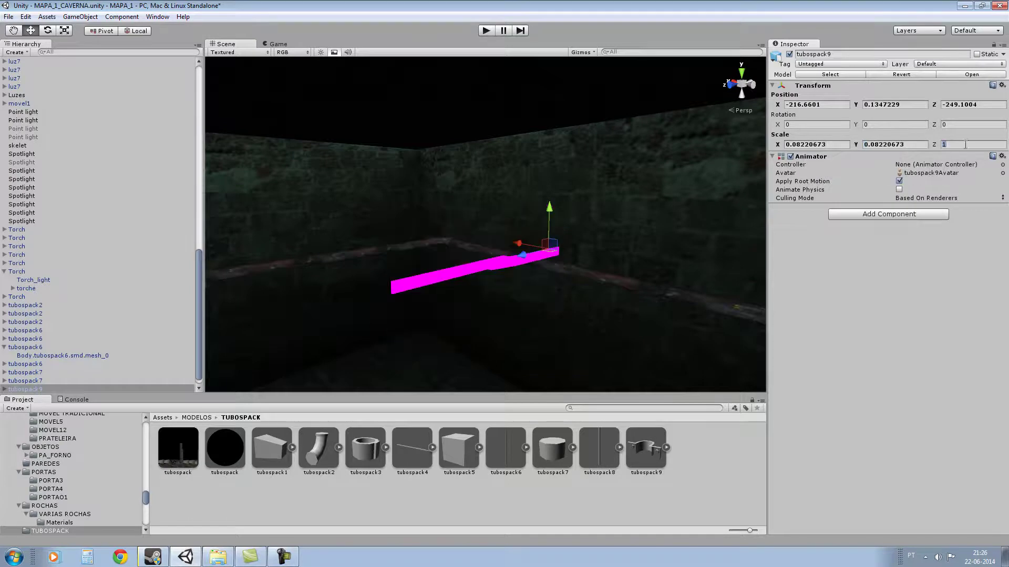
right_click(965, 145)
click(981, 177)
Step: Move the clamp out from the wall to about Z -248.67 and apply the tubospack material to it
scroll(568, 245, up, 2)
scroll(594, 247, up, 5)
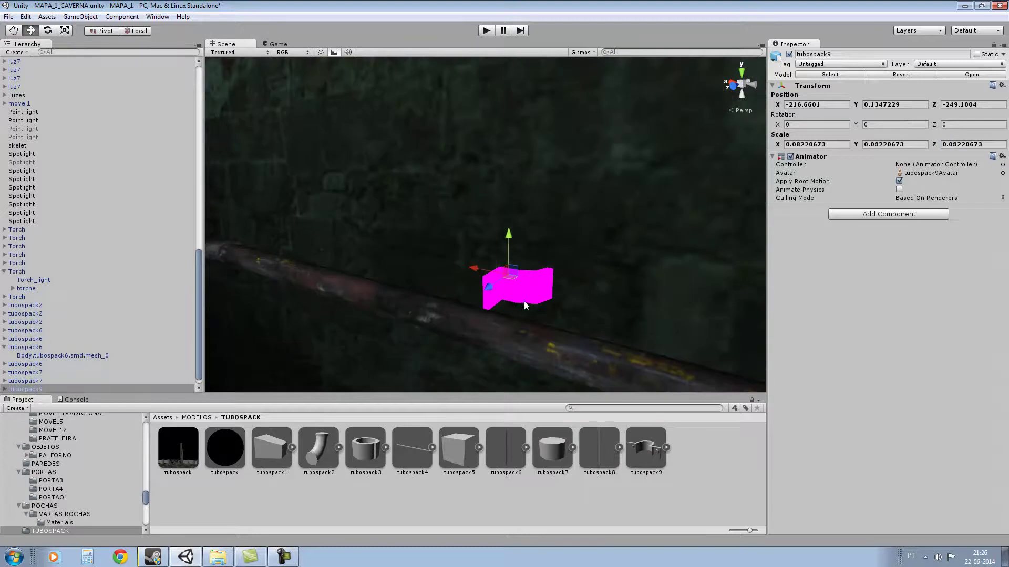
drag(487, 290, 457, 301)
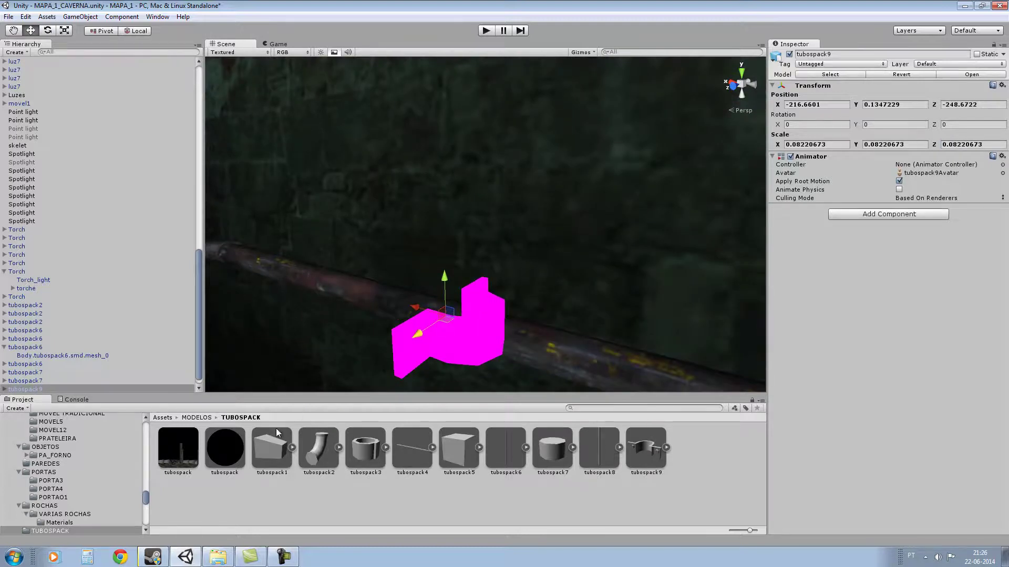
drag(211, 446, 459, 342)
scroll(459, 343, down, 3)
scroll(525, 288, up, 2)
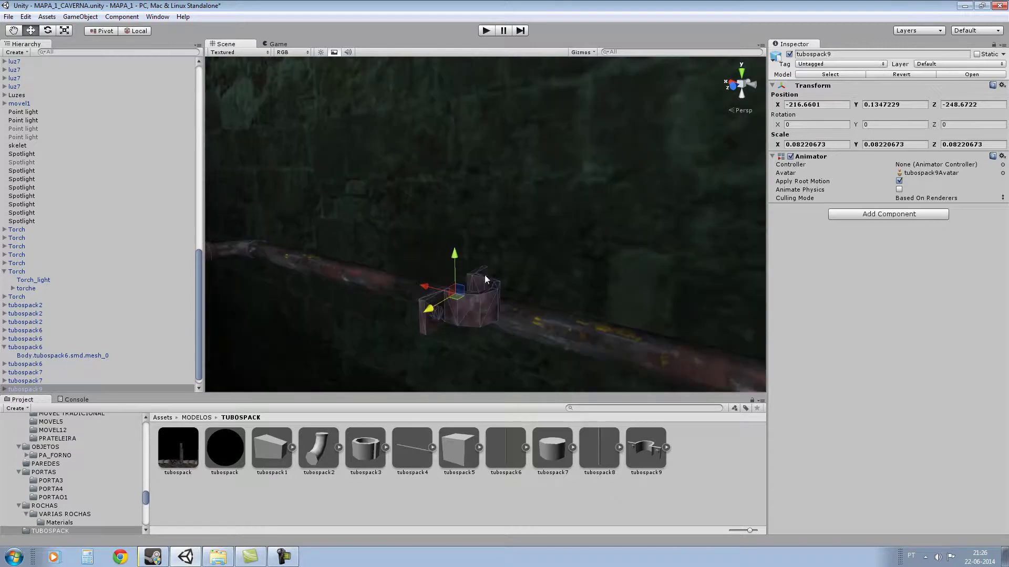
Step: Rotate the clamp to face the wall, with an X rotation of 90 and a Y rotation of 90
click(48, 30)
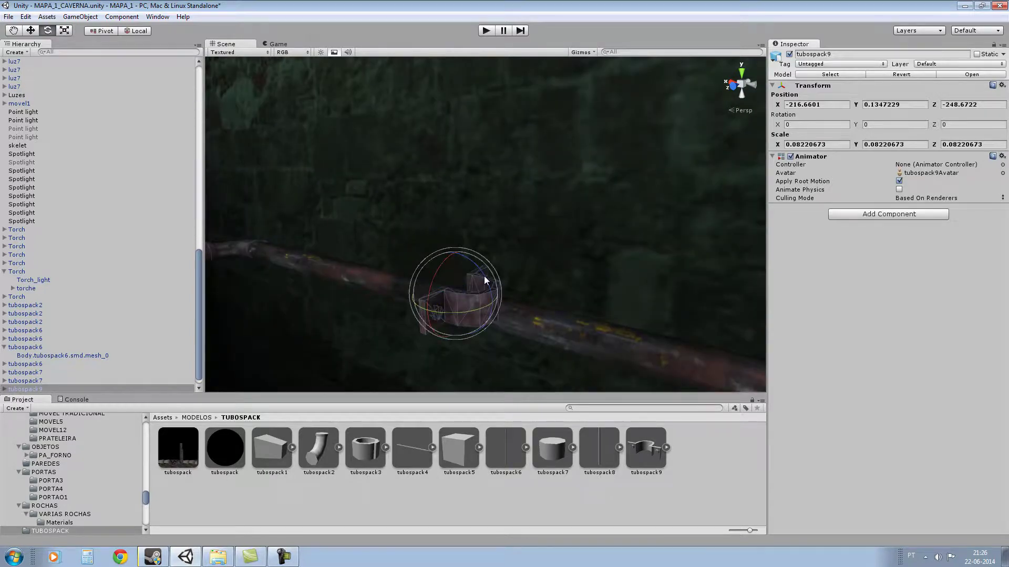
drag(440, 267, 426, 363)
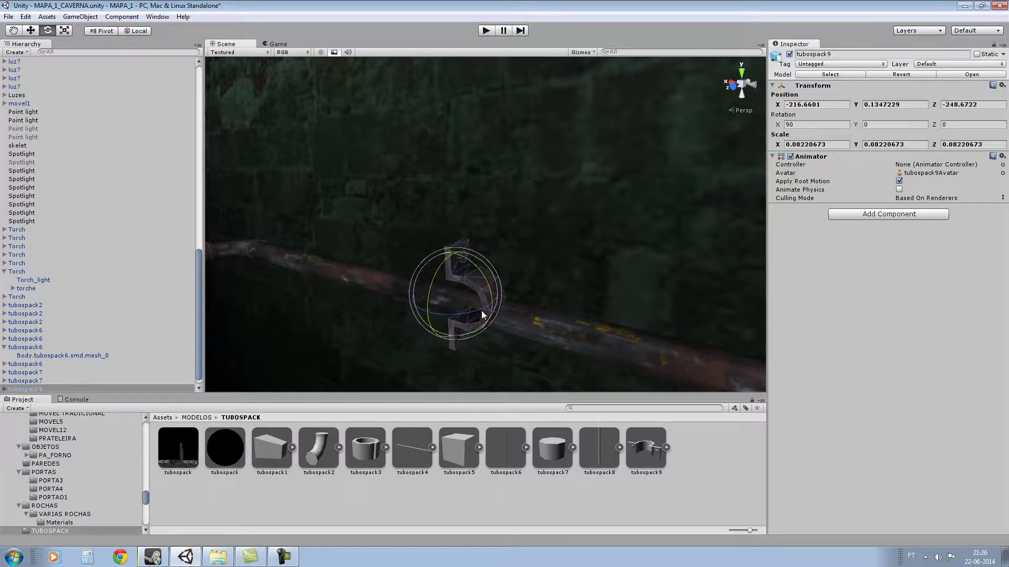
drag(475, 313, 395, 317)
click(916, 123)
text(90)
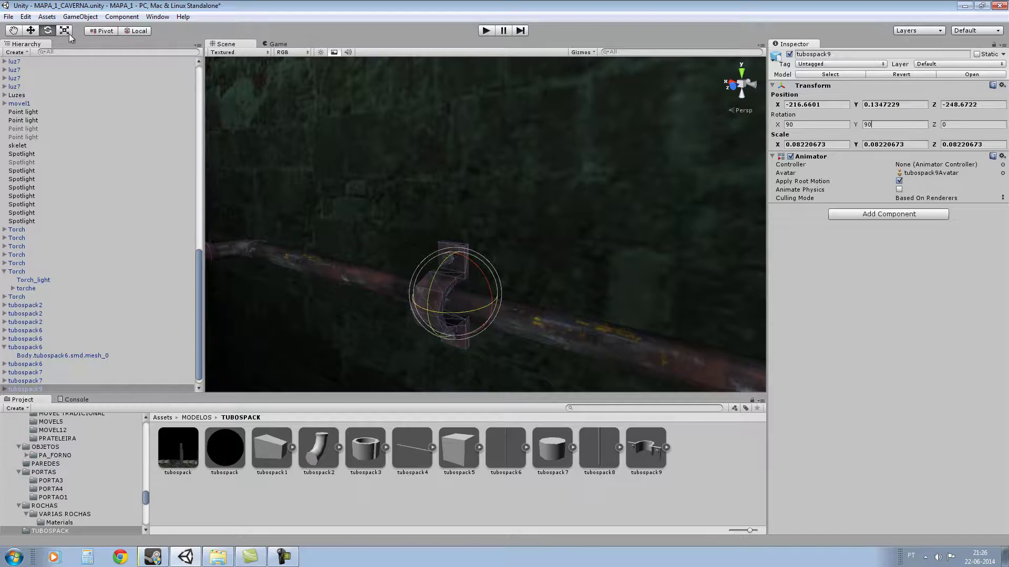
Step: Copy the straight pipe's X position, -214.2538, to the tubospack9 clamp
right_drag(576, 248, 556, 255)
scroll(483, 243, down, 3)
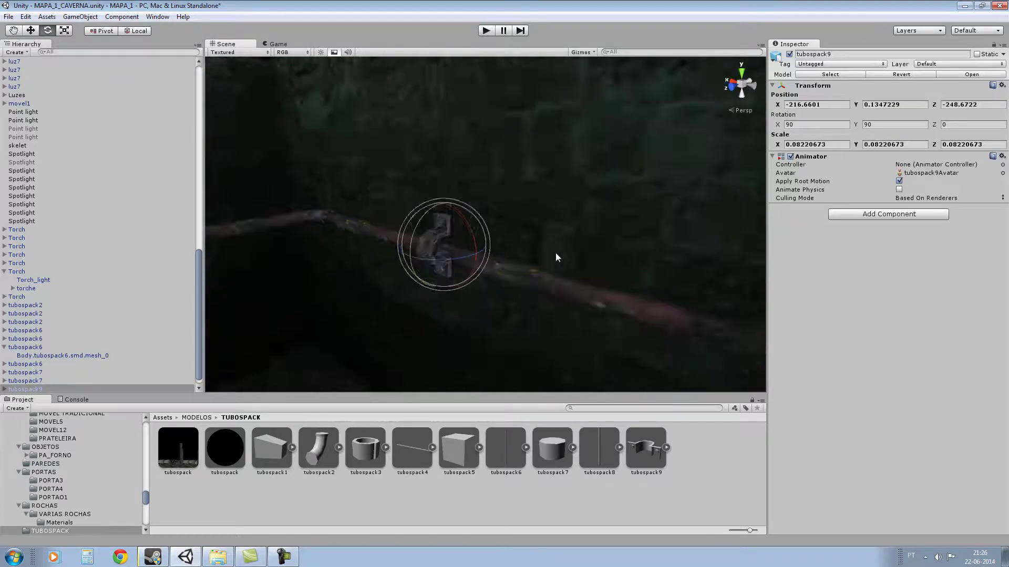
scroll(556, 254, up, 3)
click(488, 287)
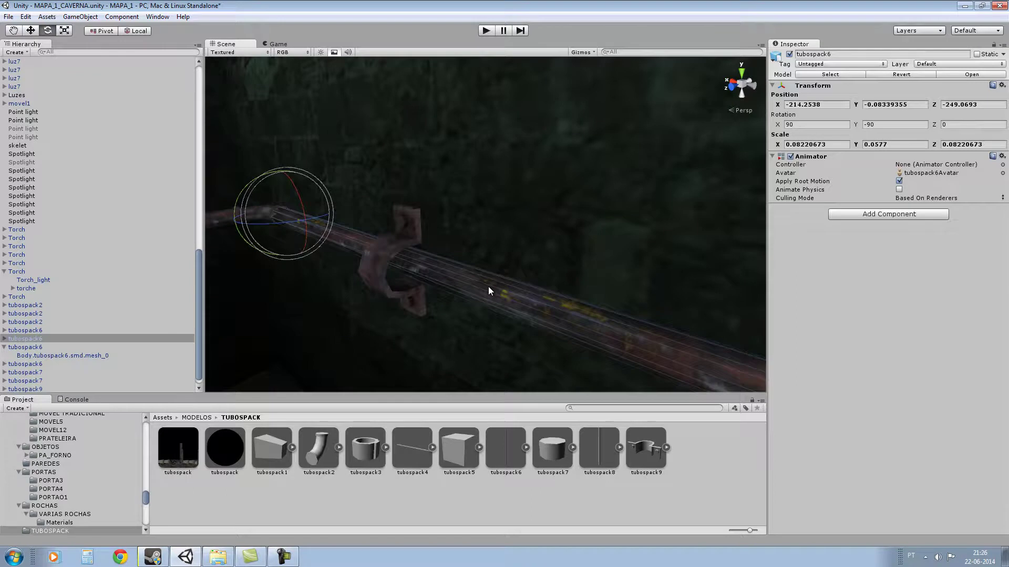
click(804, 104)
right_click(806, 105)
click(829, 125)
click(377, 259)
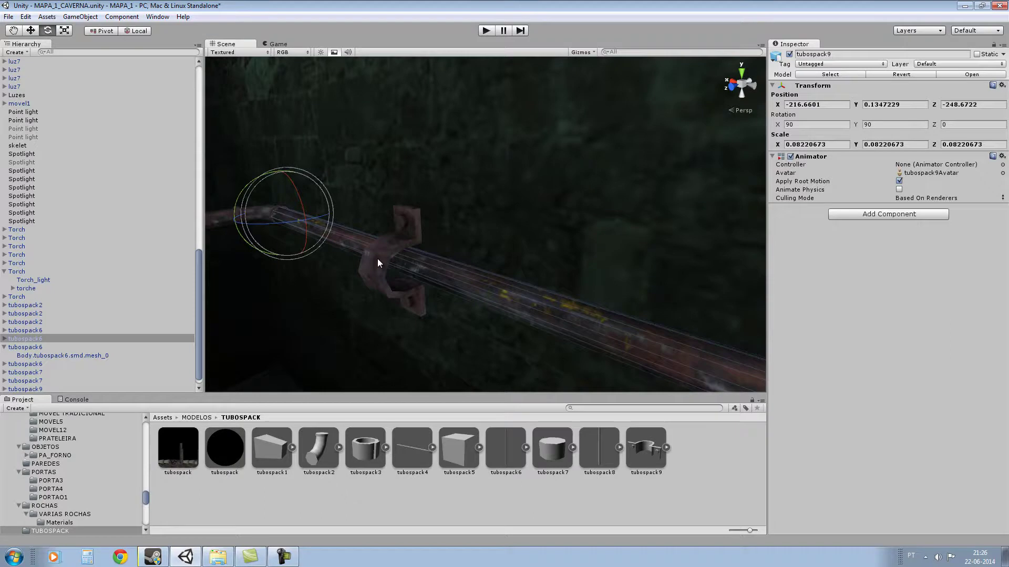
click(825, 105)
right_click(822, 105)
click(850, 132)
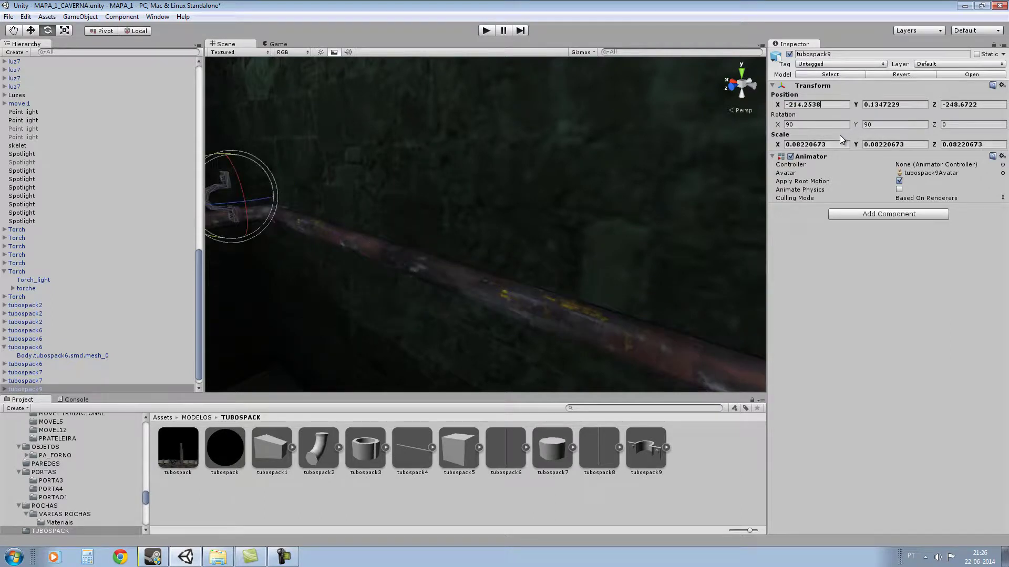
Step: Copy the straight pipe's Y position, -0.08339355, to the tubospack9 clamp
scroll(509, 247, down, 3)
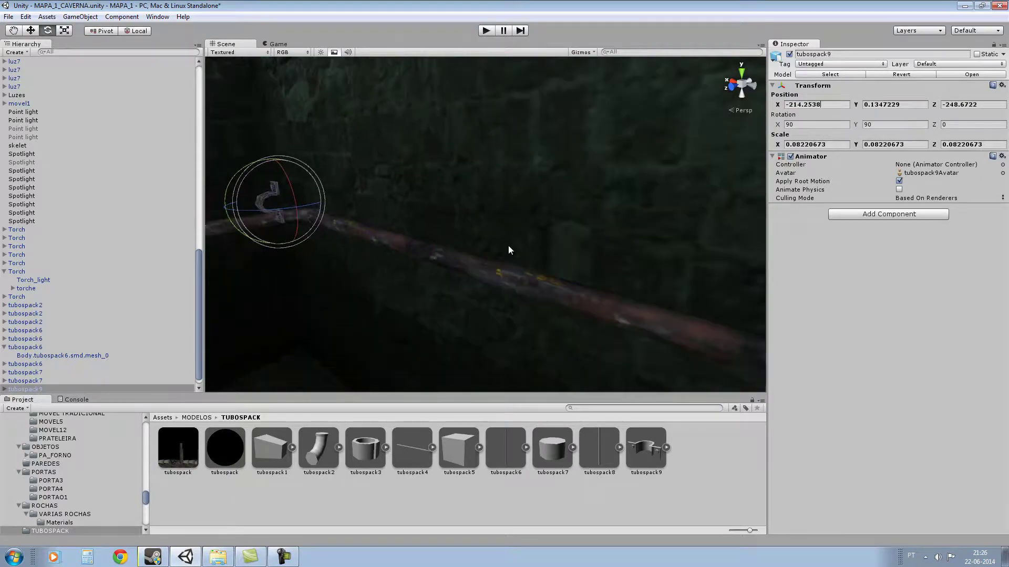
click(402, 244)
click(893, 105)
right_click(902, 106)
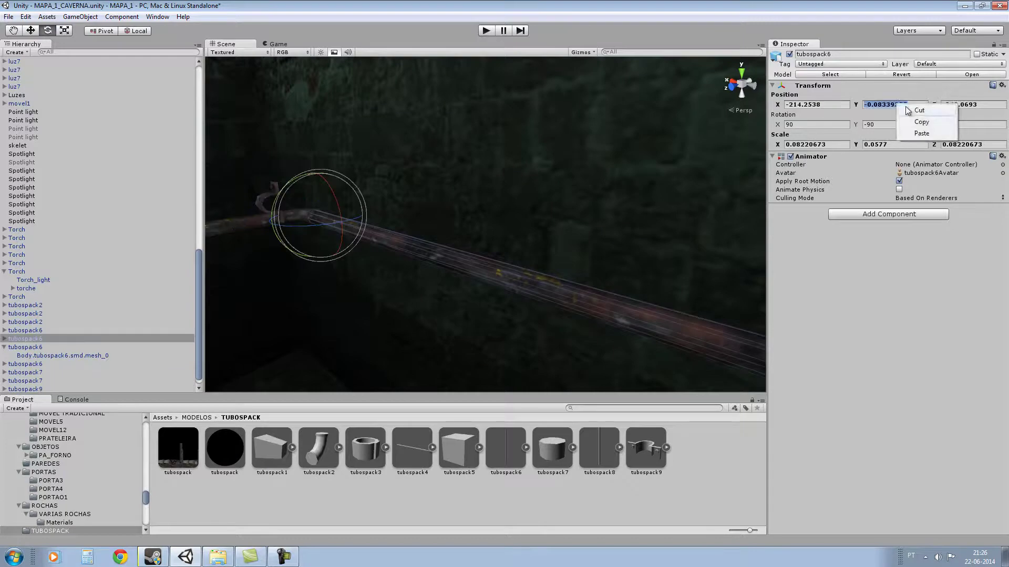
click(921, 122)
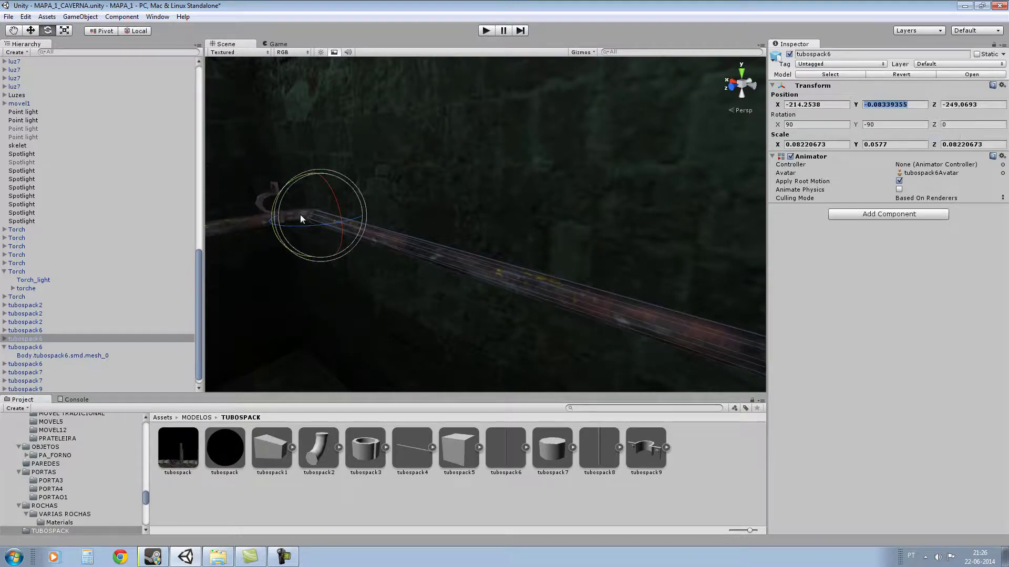
click(264, 199)
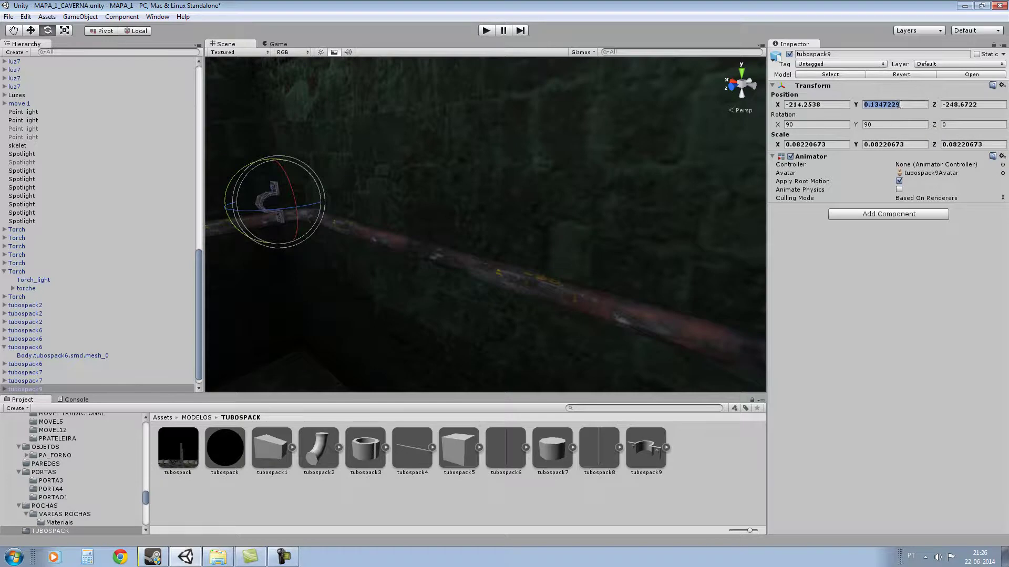
right_click(900, 104)
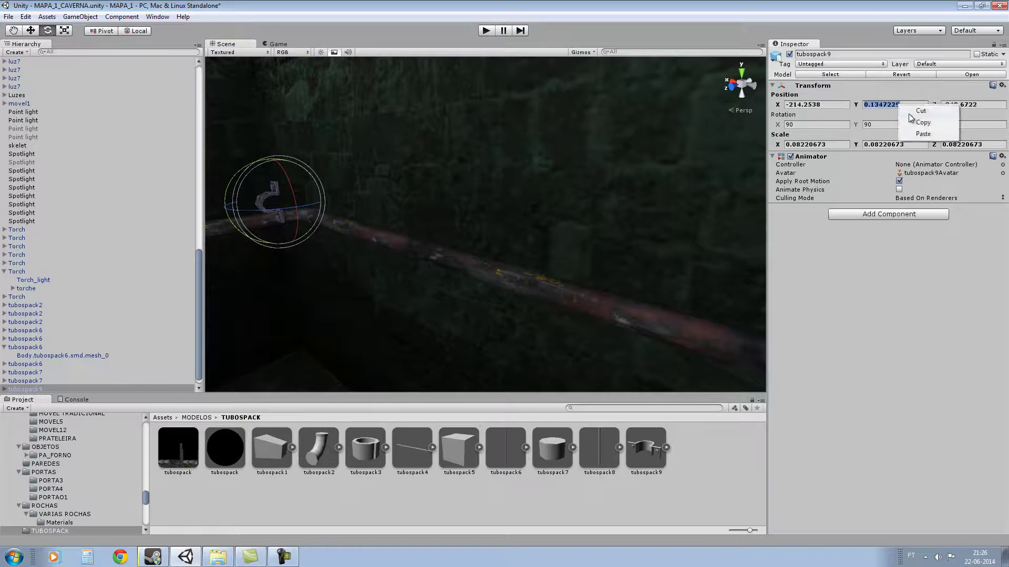
click(928, 134)
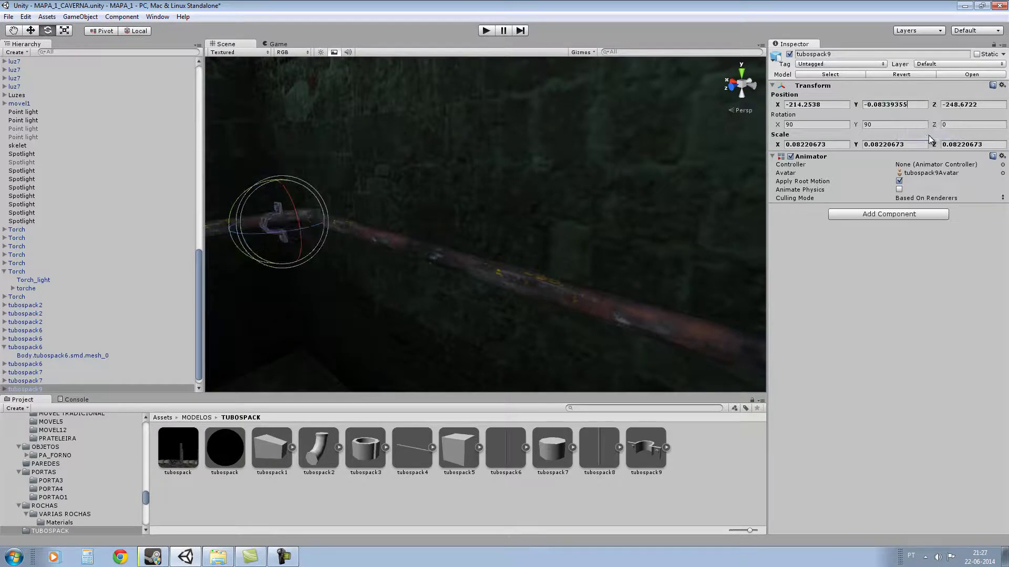
Step: Copy the straight pipe's Z position, -249.0693, to the tubospack9 clamp
click(411, 244)
right_click(955, 104)
click(981, 124)
click(263, 225)
right_click(961, 105)
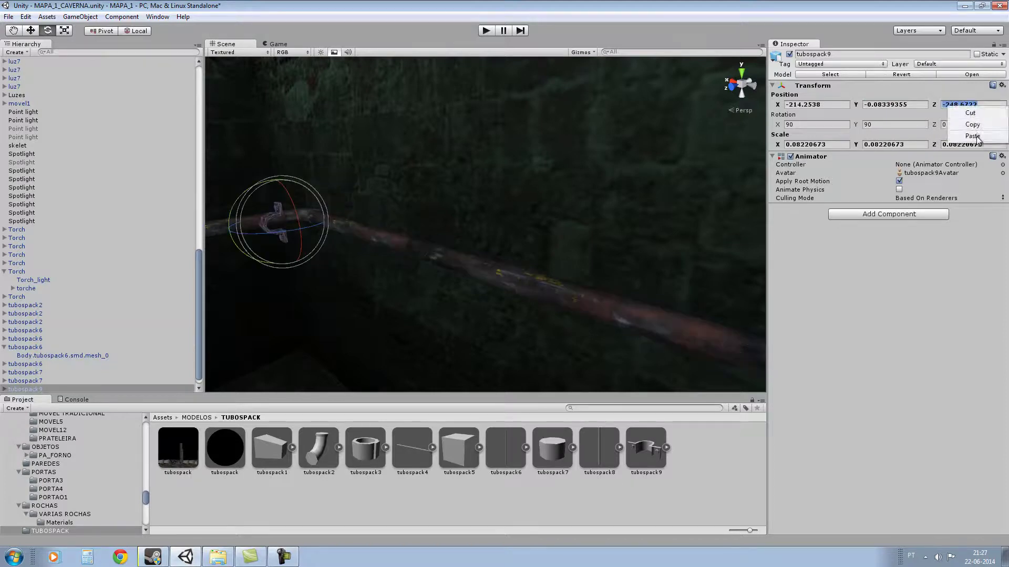
click(973, 136)
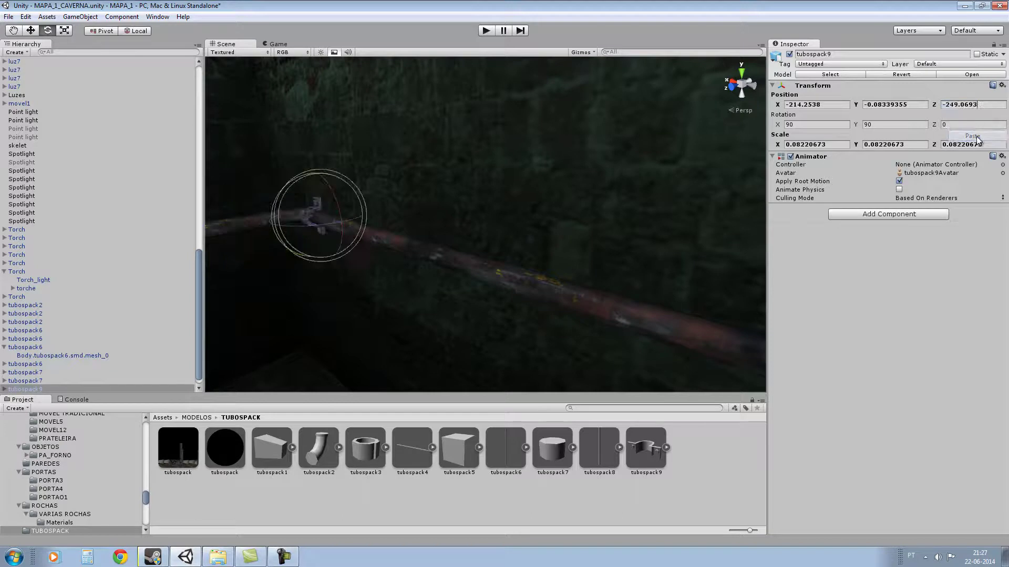
Step: Slide the clamp along the straight pipe to a spot near its end, at about X -215.05
click(32, 31)
drag(301, 211, 370, 237)
right_drag(528, 225, 330, 210)
scroll(533, 217, up, 6)
scroll(437, 250, up, 1)
scroll(437, 250, down, 3)
alt+drag(331, 215, 608, 235)
drag(383, 240, 318, 237)
Step: Examine the clamp's placement and the full pipe run along the wall
right_drag(453, 228, 424, 208)
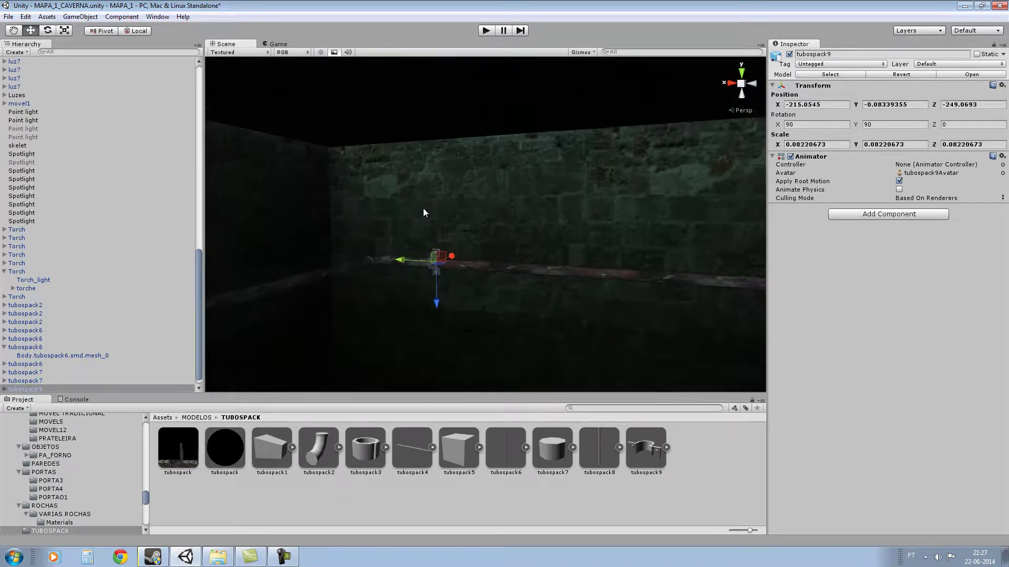
scroll(440, 222, up, 3)
click(441, 222)
scroll(448, 226, up, 3)
right_drag(483, 220, 516, 232)
scroll(463, 239, up, 3)
scroll(464, 239, down, 5)
scroll(517, 233, down, 2)
alt+drag(517, 236, 519, 247)
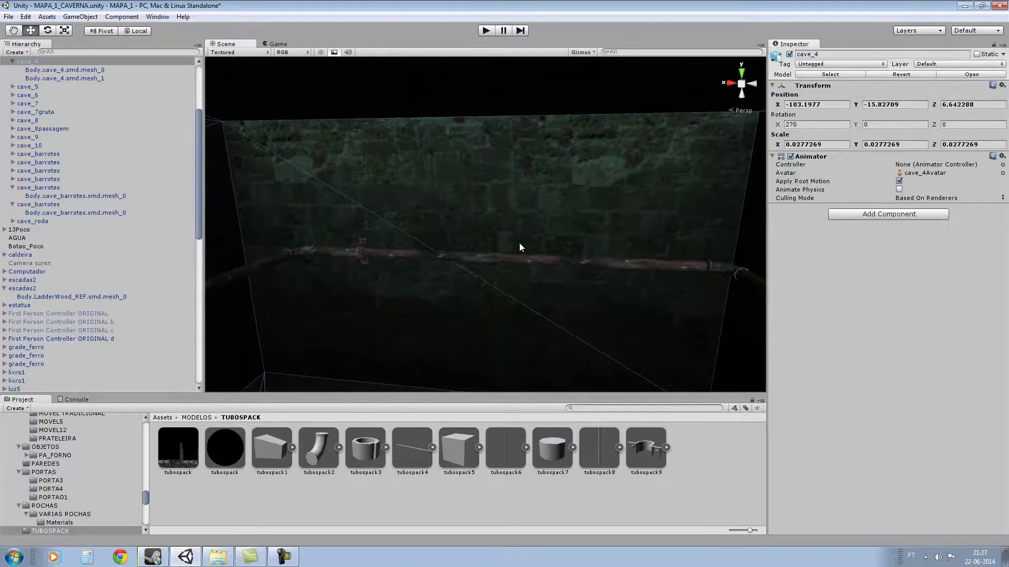
Step: Duplicate the tubospack9 clamp and slide the copy along the back-wall pipe to about X -219.33
click(361, 244)
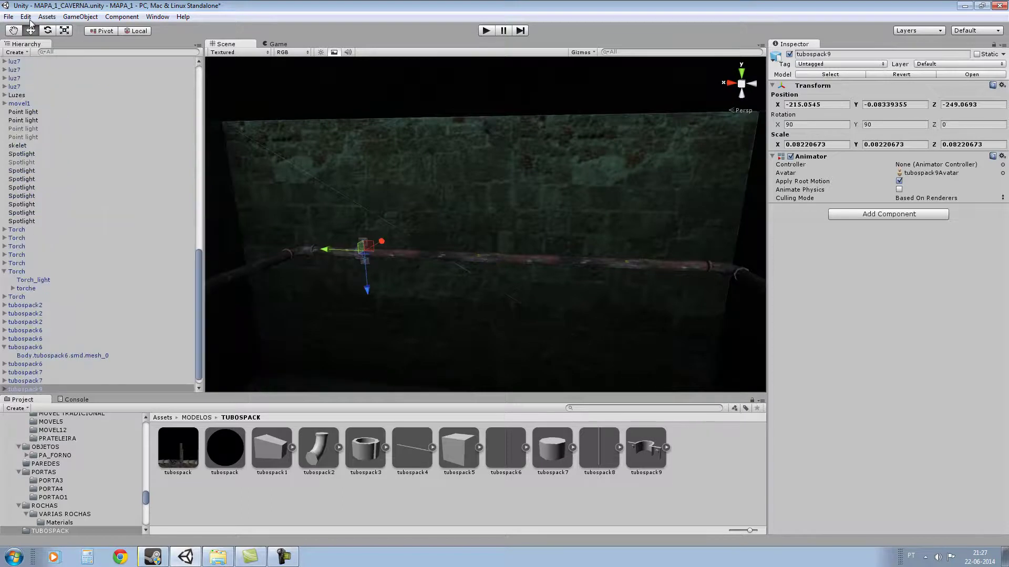
click(25, 16)
click(26, 18)
click(27, 18)
click(58, 79)
drag(325, 252, 571, 269)
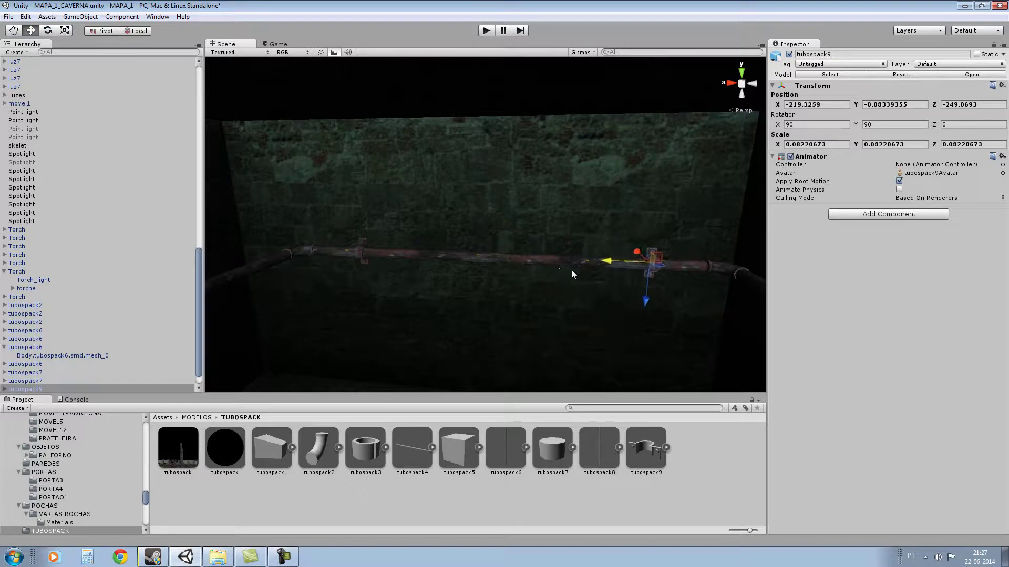
Step: Duplicate the clamp near the corner and pull the copy away from the back wall to about Z -246.7
mouse_move(520, 246)
right_down()
mouse_move(531, 234)
mouse_move(527, 257)
right_up()
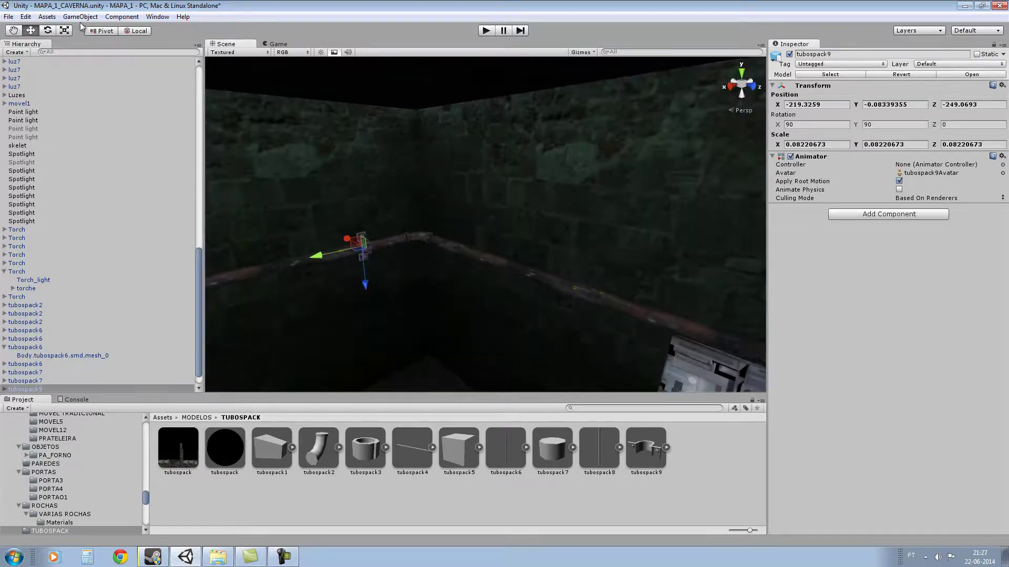
click(26, 16)
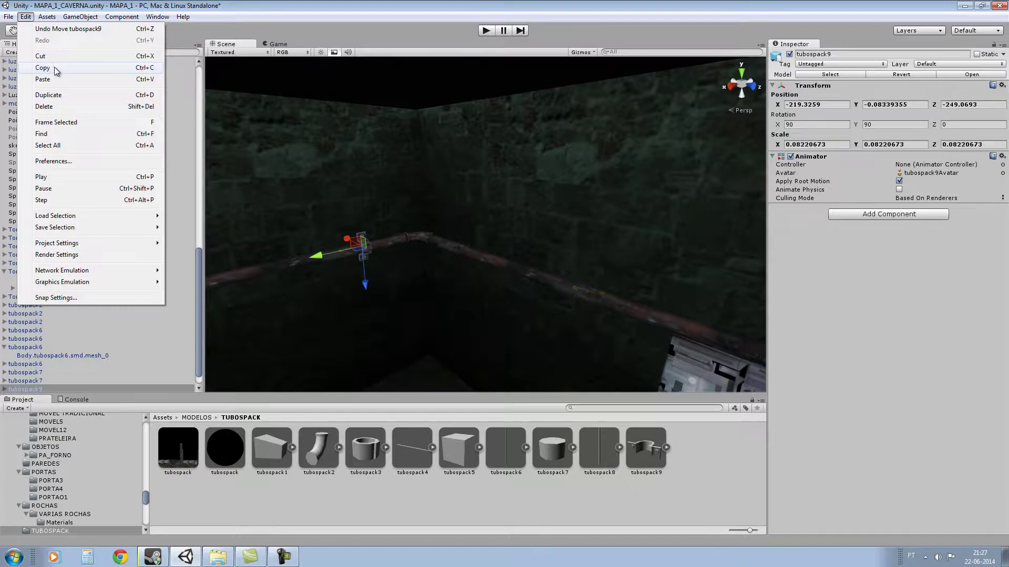
click(54, 69)
click(25, 16)
click(51, 80)
drag(347, 240, 402, 273)
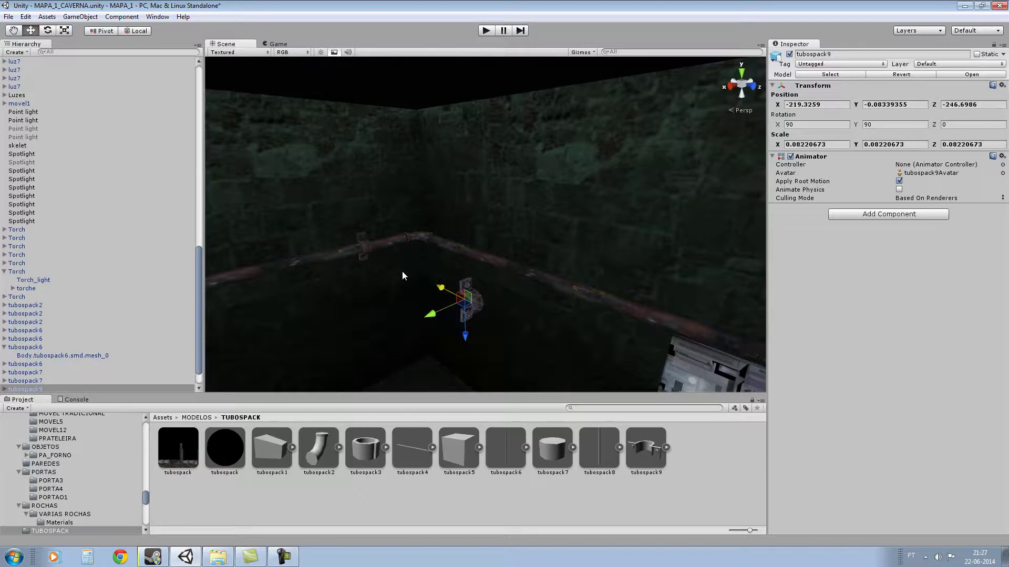
Step: Rotate the new clamp copy to face the side wall, setting its Y rotation to 180
click(48, 30)
drag(468, 322, 327, 298)
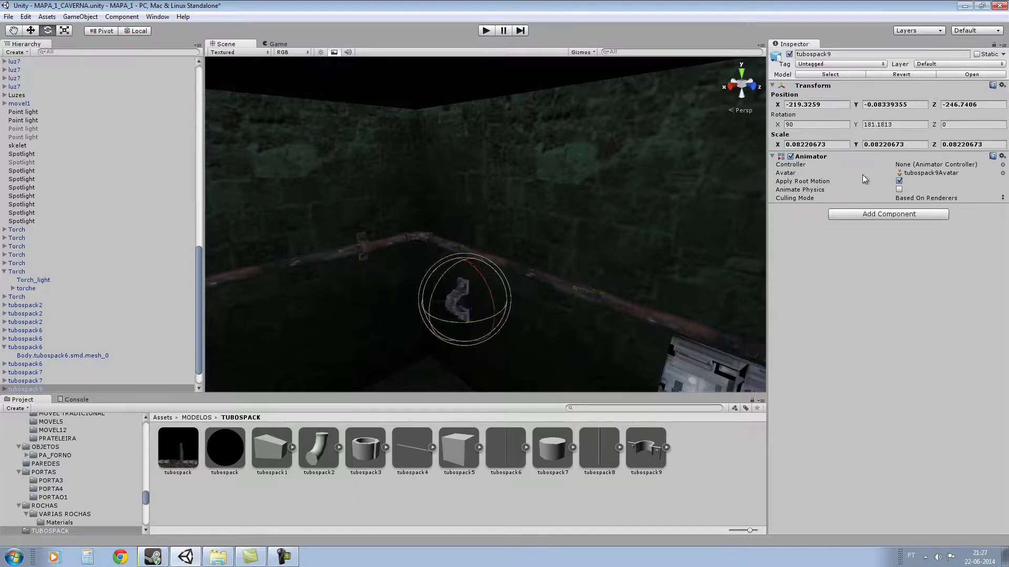
click(881, 125)
text(180)
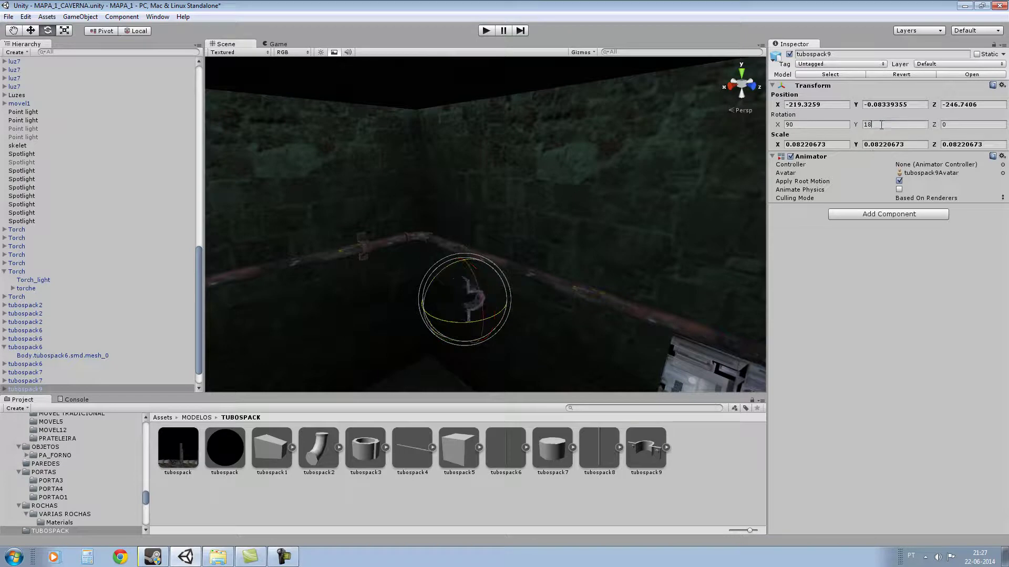
Step: Move the rotated clamp onto the side-wall pipe and fine-tune its fit at about X -220.39
click(30, 32)
drag(491, 287, 557, 264)
scroll(563, 270, up, 2)
mouse_move(563, 269)
right_down()
mouse_move(613, 285)
mouse_move(549, 284)
right_up()
scroll(613, 285, up, 6)
scroll(550, 284, down, 2)
scroll(550, 284, up, 4)
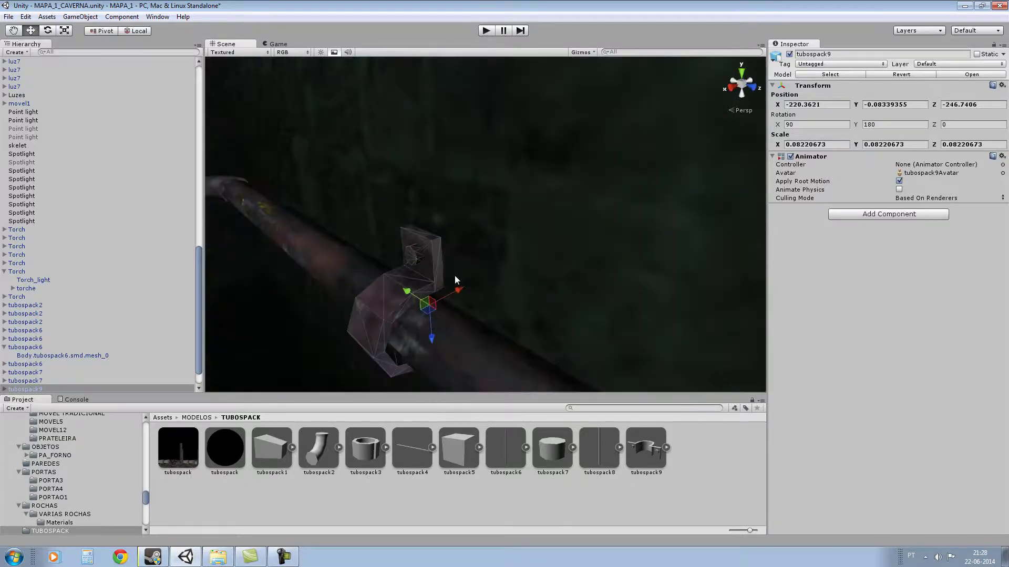
mouse_move(458, 291)
mouse_down()
mouse_move(470, 283)
mouse_move(462, 290)
mouse_up()
scroll(481, 290, down, 5)
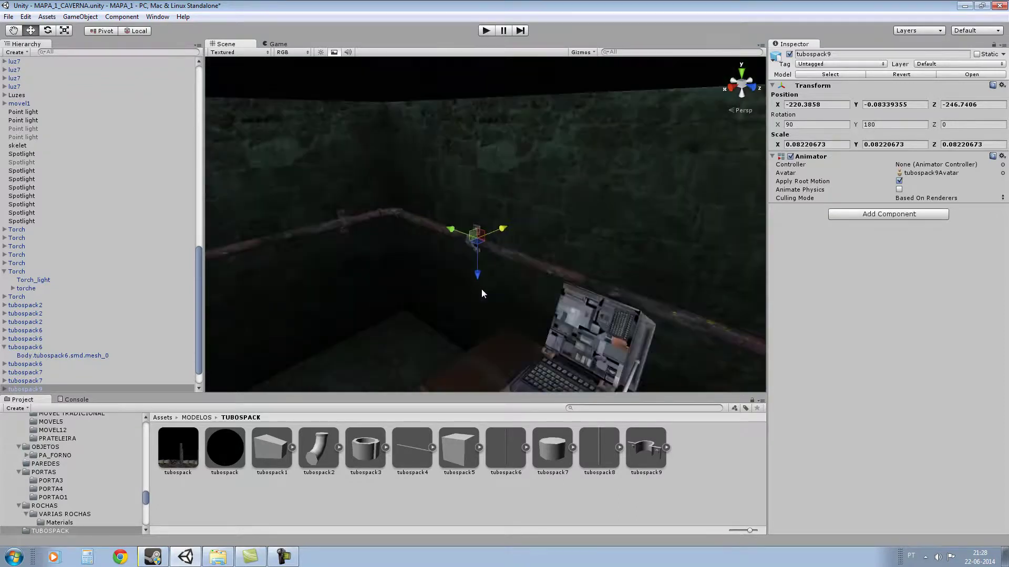
Step: Slide the side-wall clamp along the pipe towards the corner elbow, to about Z -247.77
right_drag(481, 289, 569, 283)
scroll(574, 280, down, 1)
alt+drag(574, 283, 424, 238)
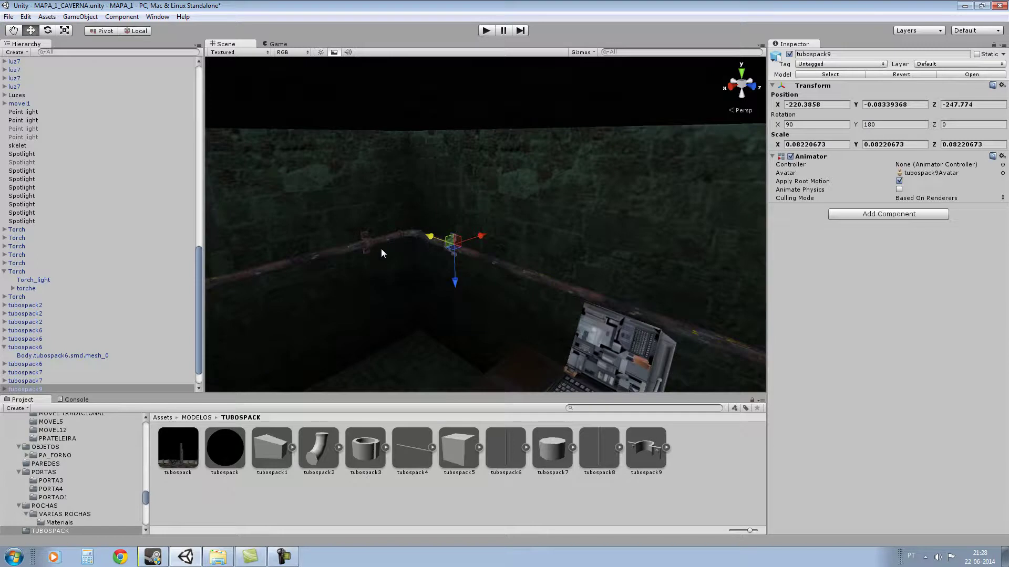
Step: Duplicate the side-wall clamp and slide the copy past the laptop towards the pipe's far end, to about Z -243.42
click(26, 17)
click(58, 69)
click(28, 19)
click(64, 80)
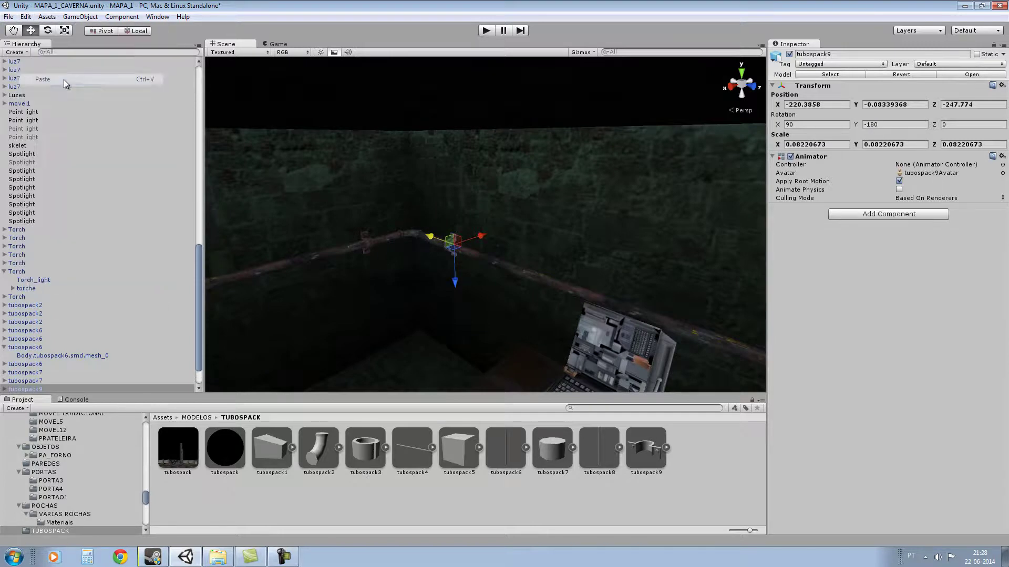
right_drag(448, 223, 515, 225)
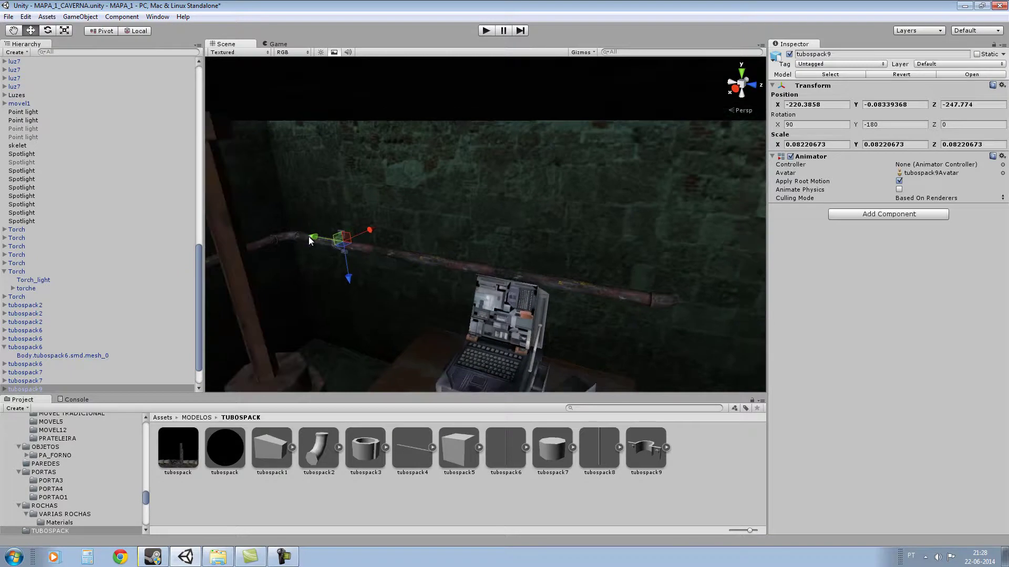
drag(312, 237, 334, 242)
drag(461, 268, 492, 273)
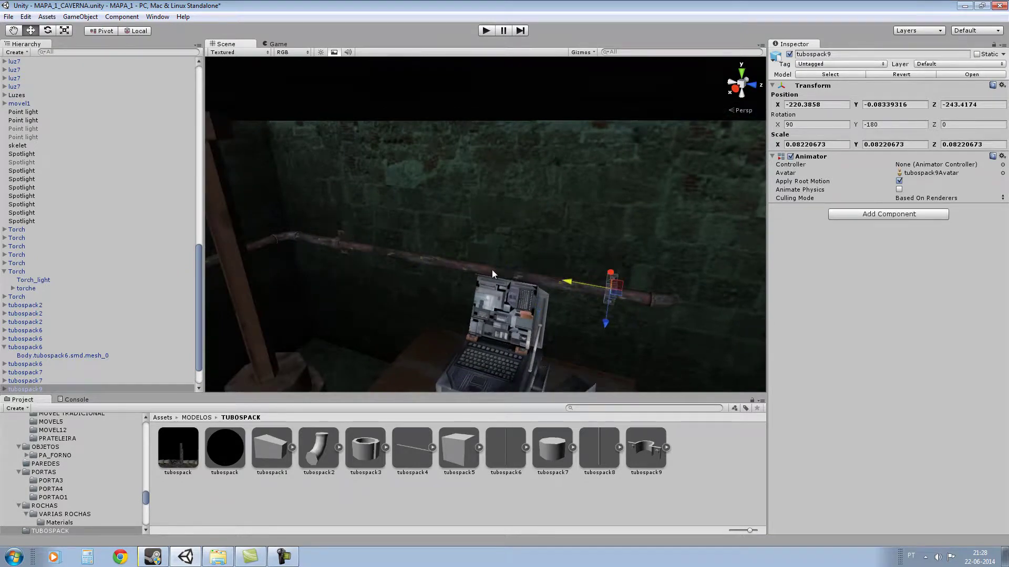
Step: Deselect the clamp, then save the scene and the project
right_drag(471, 246, 284, 216)
scroll(352, 202, down, 4)
right_drag(503, 194, 441, 269)
click(442, 270)
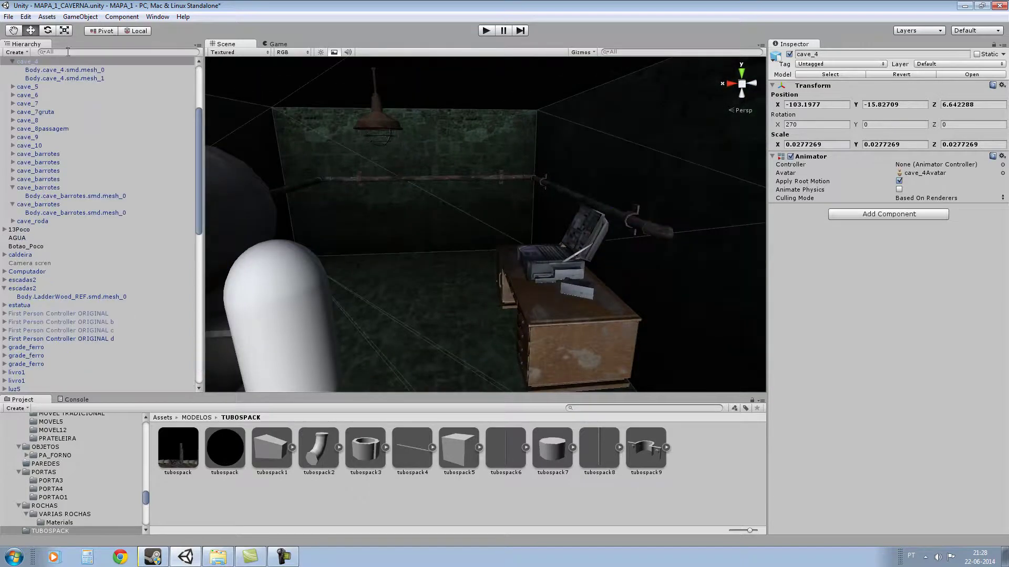
click(9, 16)
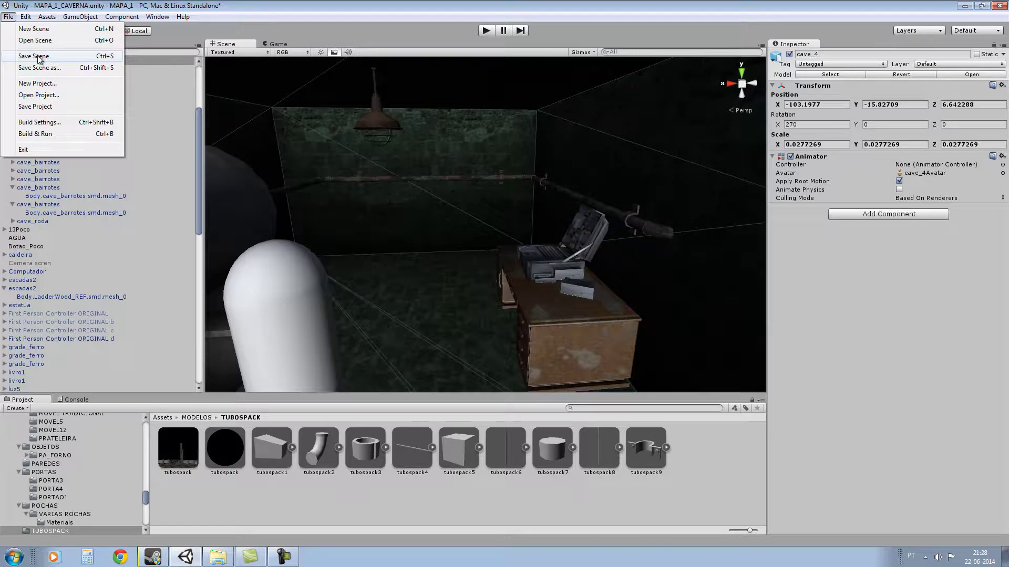
click(38, 57)
click(8, 17)
click(52, 108)
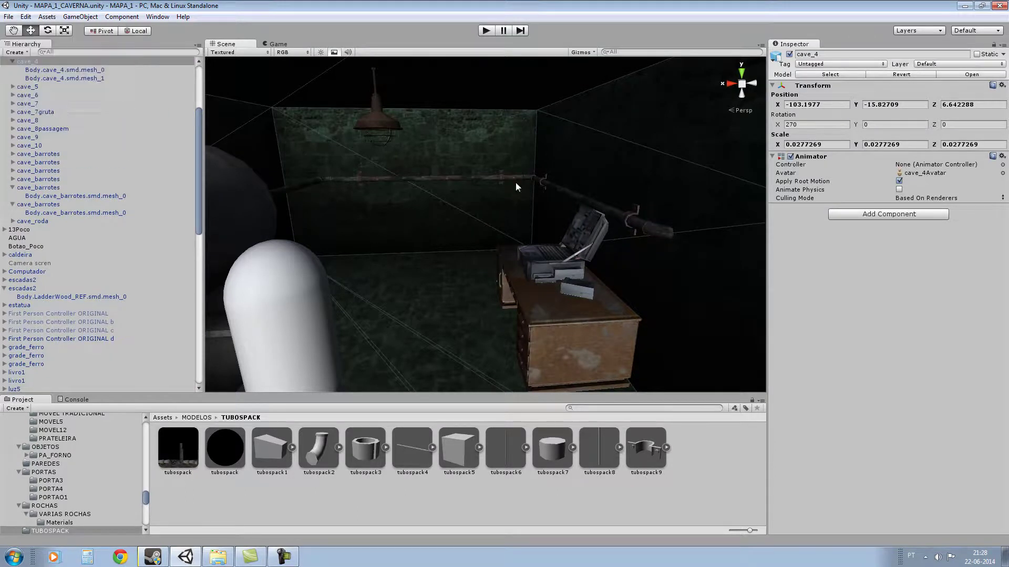
Step: Play-test the scene, walking through the boiler room and its doorway to examine the pipes and clamps, and stop the test
click(485, 31)
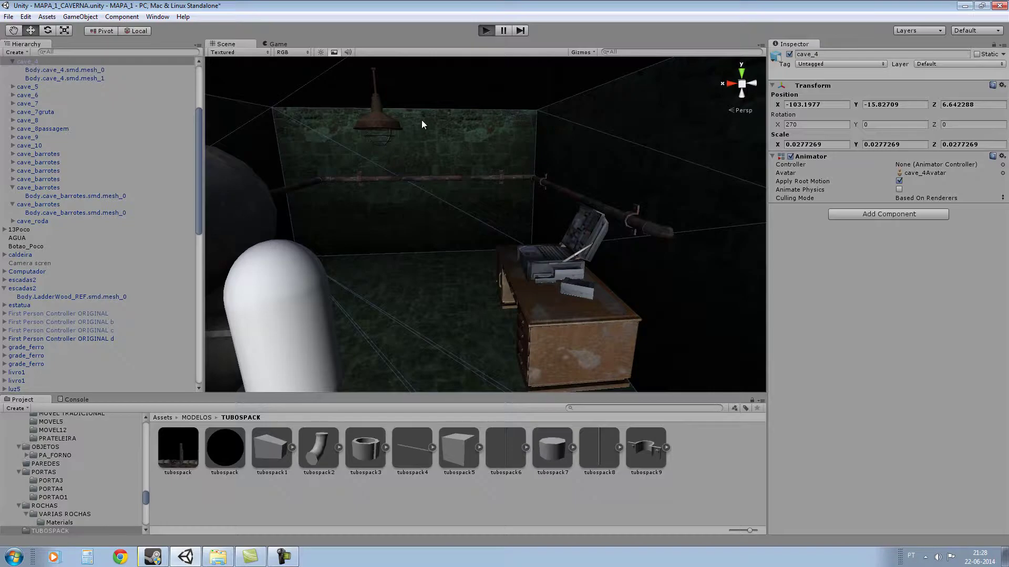
key(w)
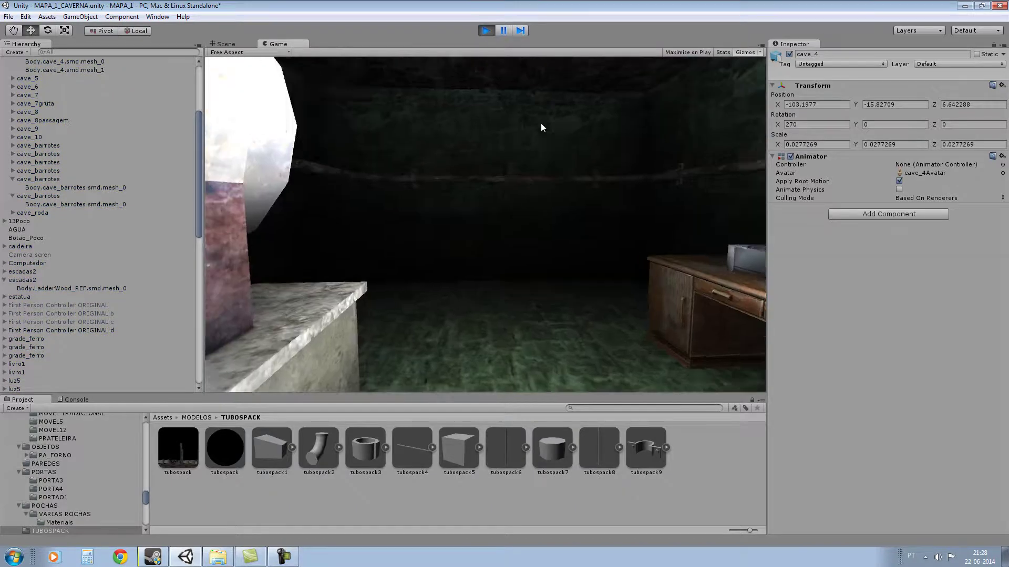
key(w)
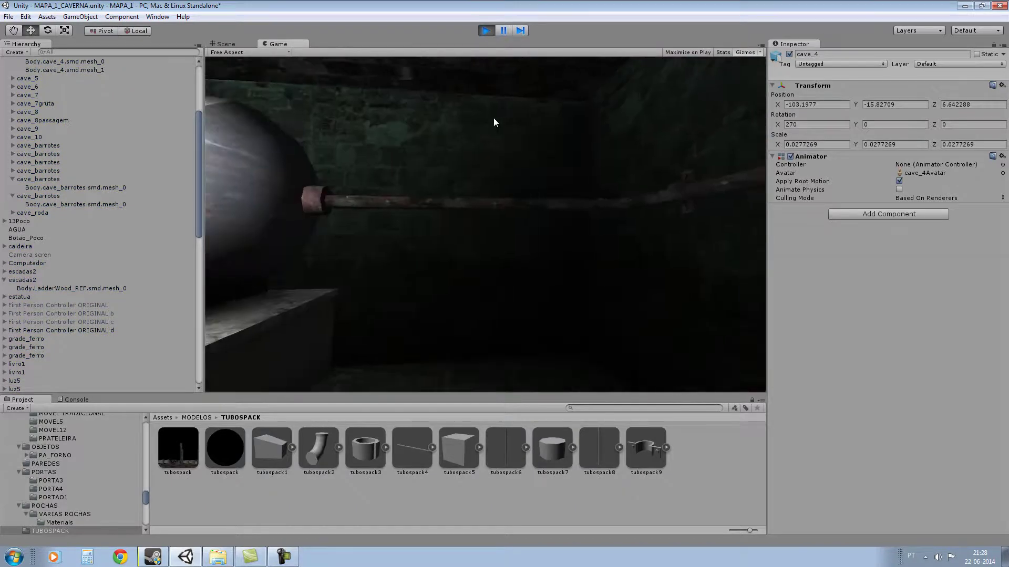
key(w)
key(w)
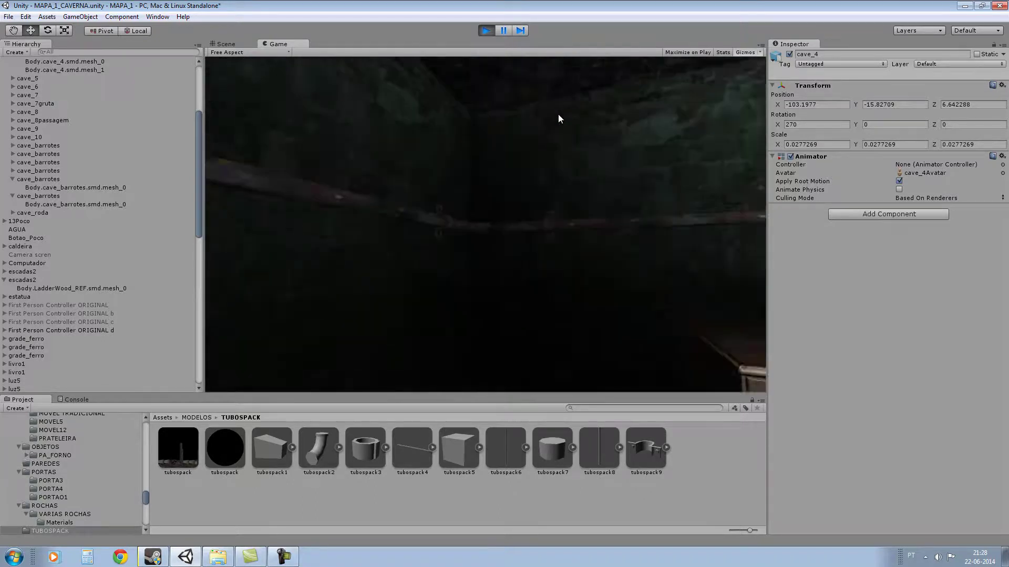
key(d)
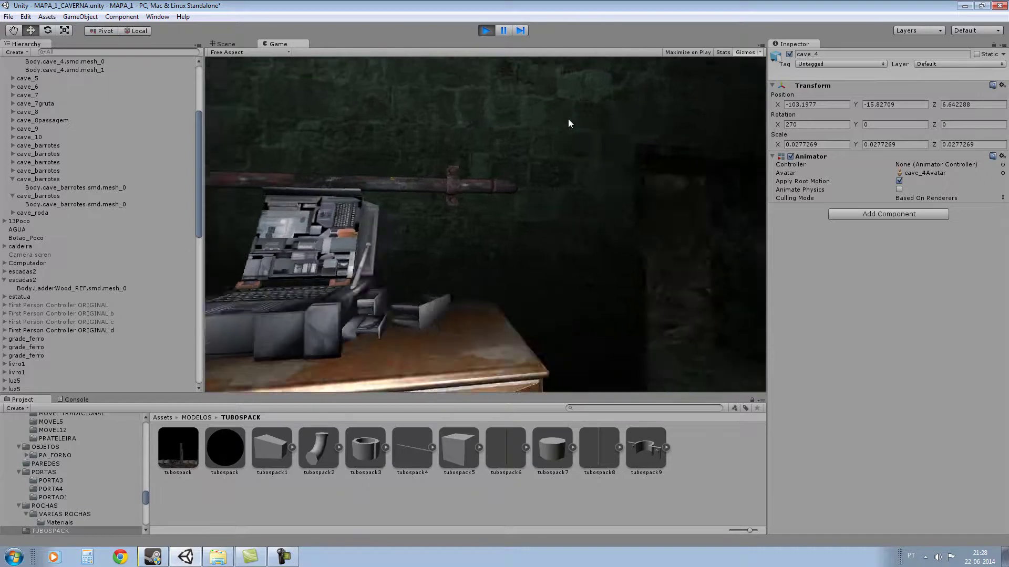
key(s)
key(s)
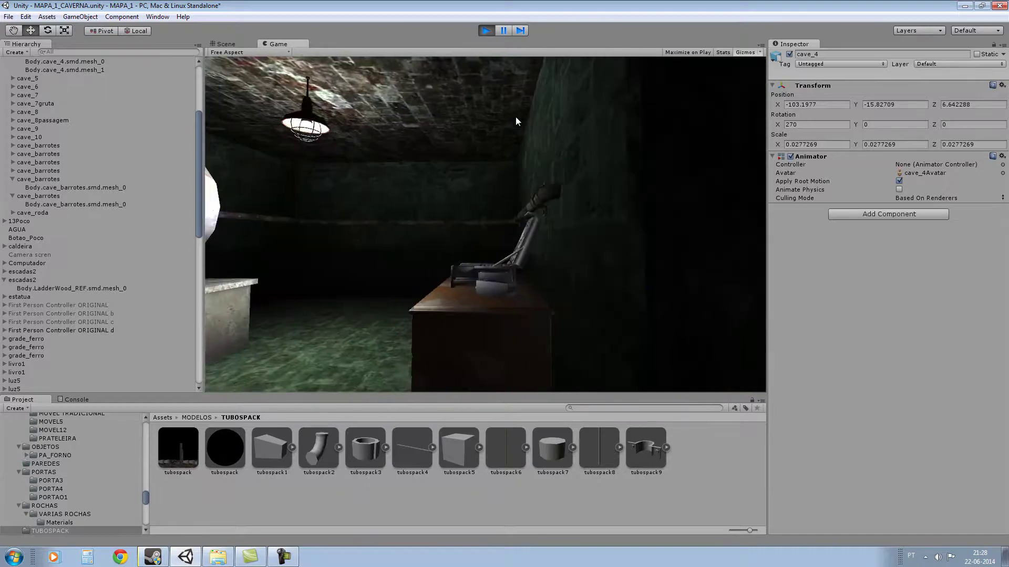
key(d)
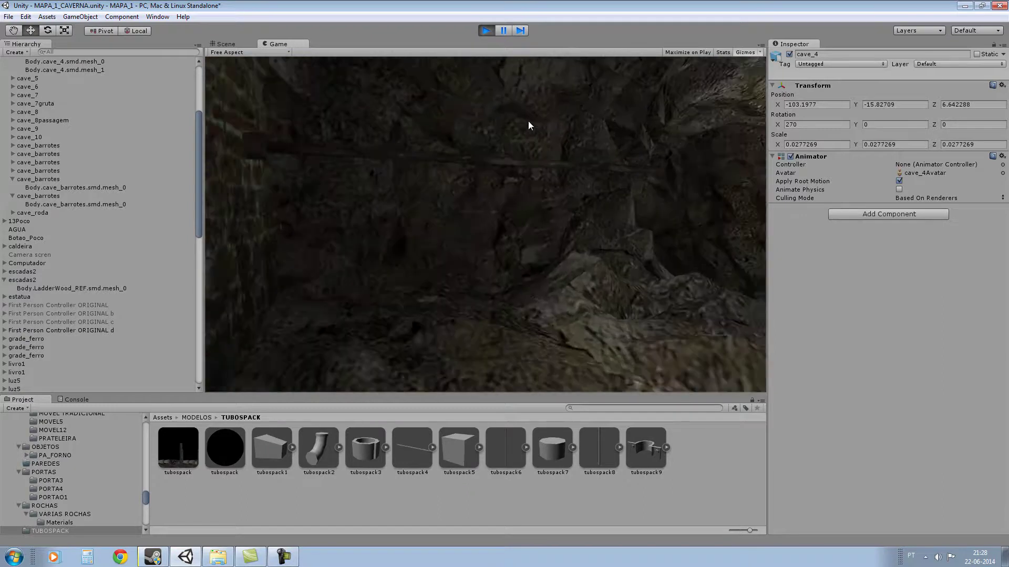
key(w)
key(d)
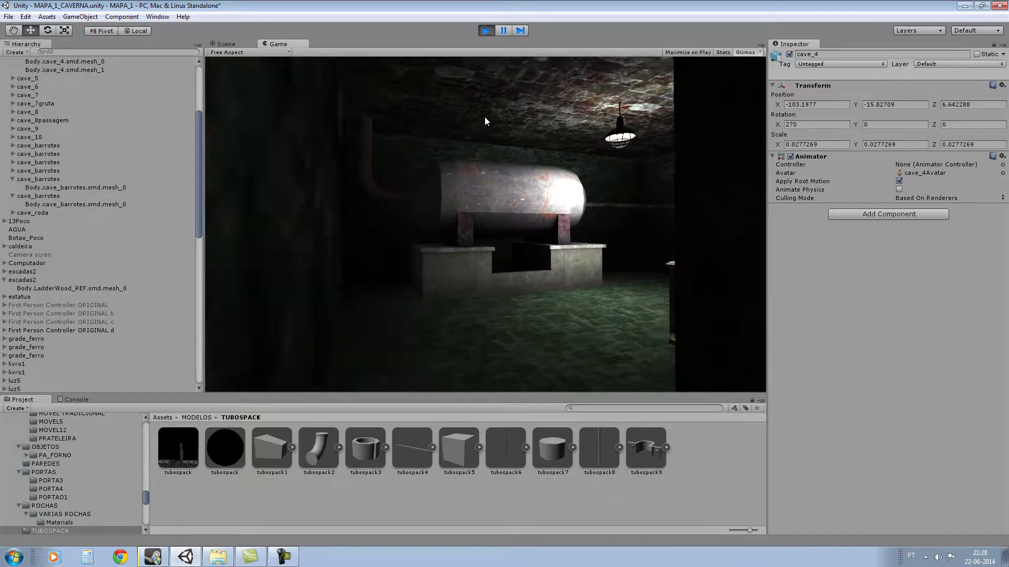
key(s)
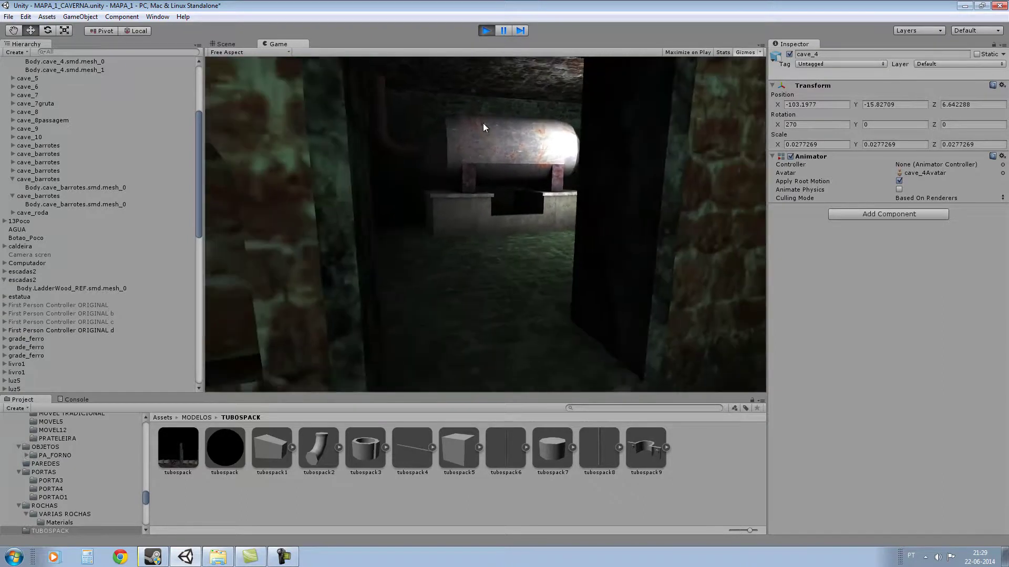
key(w)
key(w)
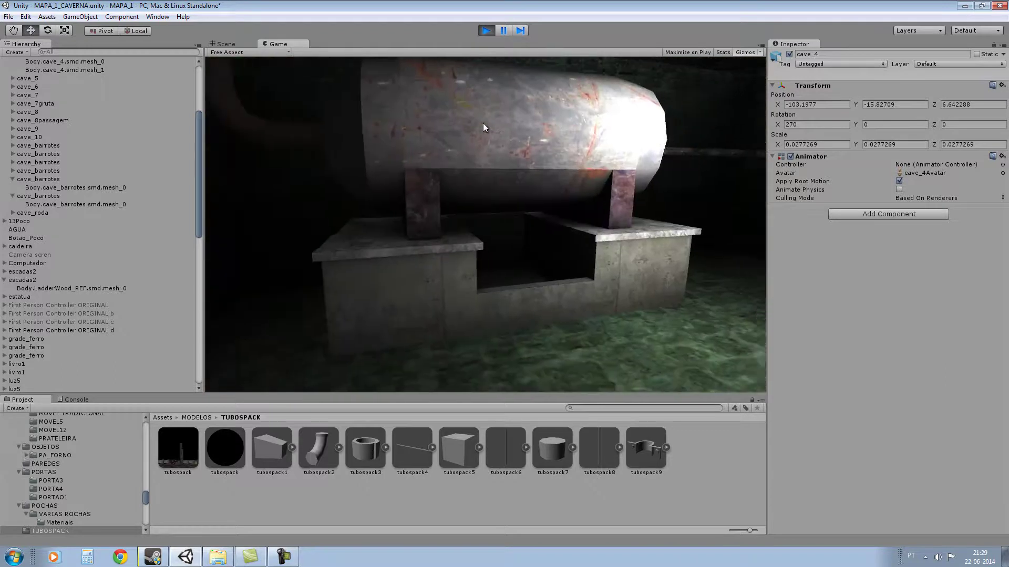
key(s)
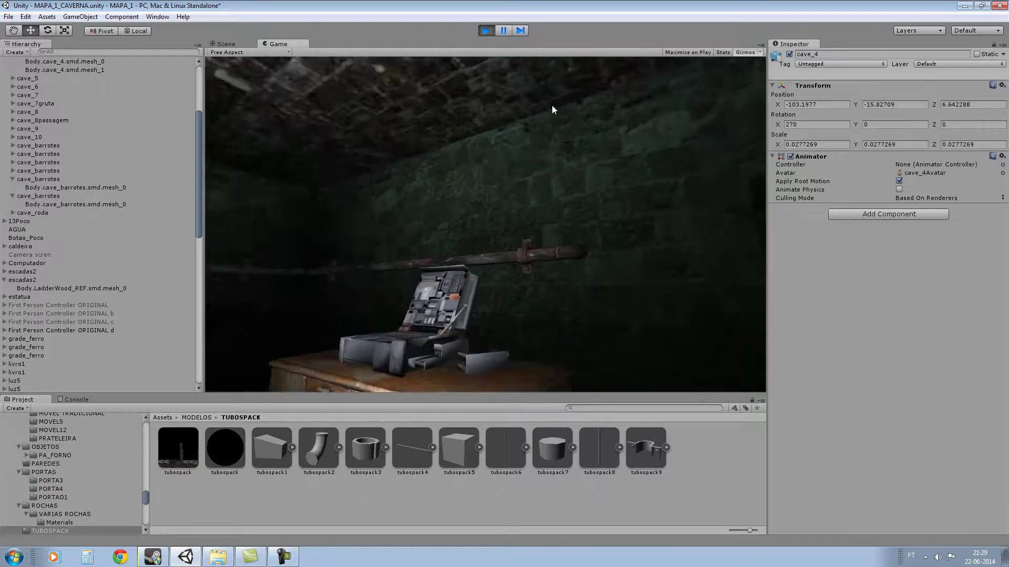
click(486, 31)
Step: Place the tubospack1 model on the rocky cave ground below the existing beam, outside the boiler room
right_drag(521, 163, 439, 195)
scroll(692, 184, up, 4)
scroll(407, 171, down, 5)
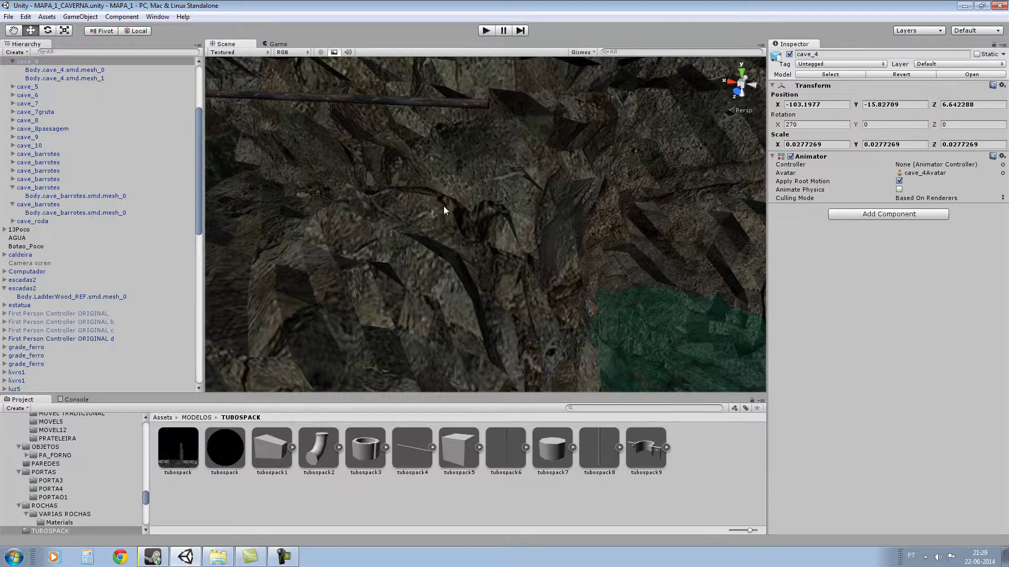
scroll(443, 207, down, 1)
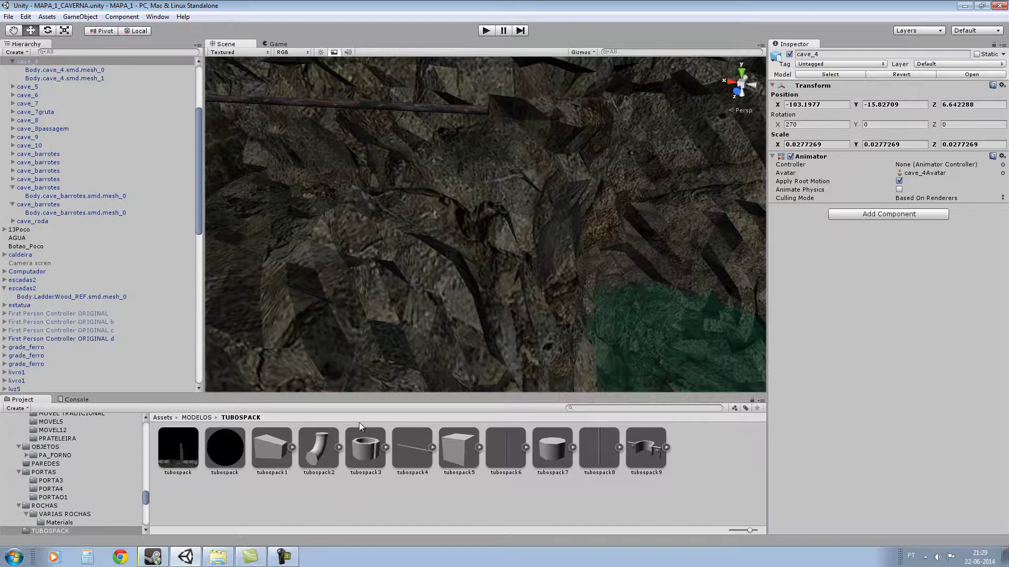
click(264, 446)
drag(264, 445, 411, 252)
scroll(411, 252, down, 1)
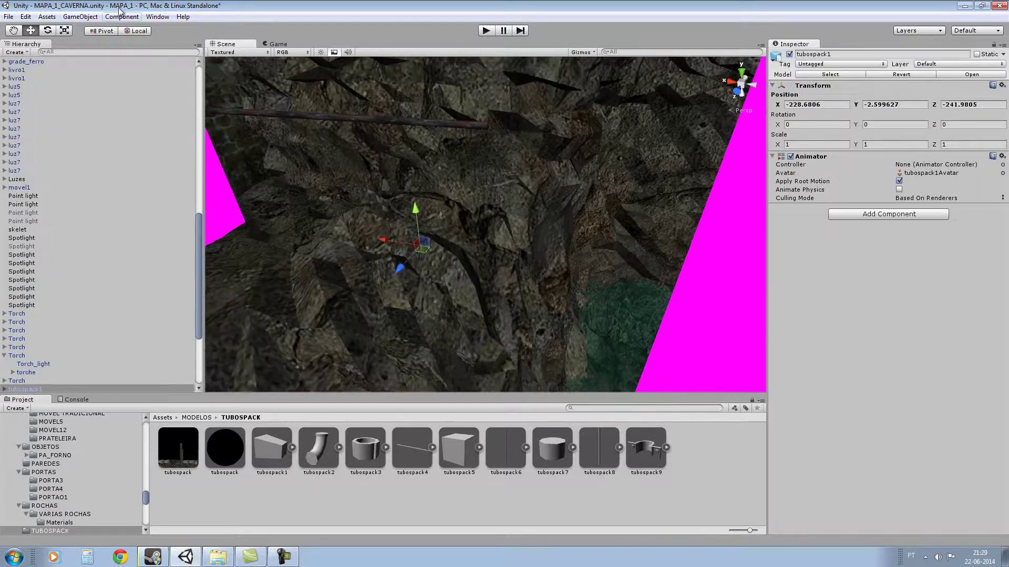
Step: Scale tubospack1 down uniformly to about 0.13 and apply the tubospack material to it
click(64, 30)
drag(423, 247, 386, 262)
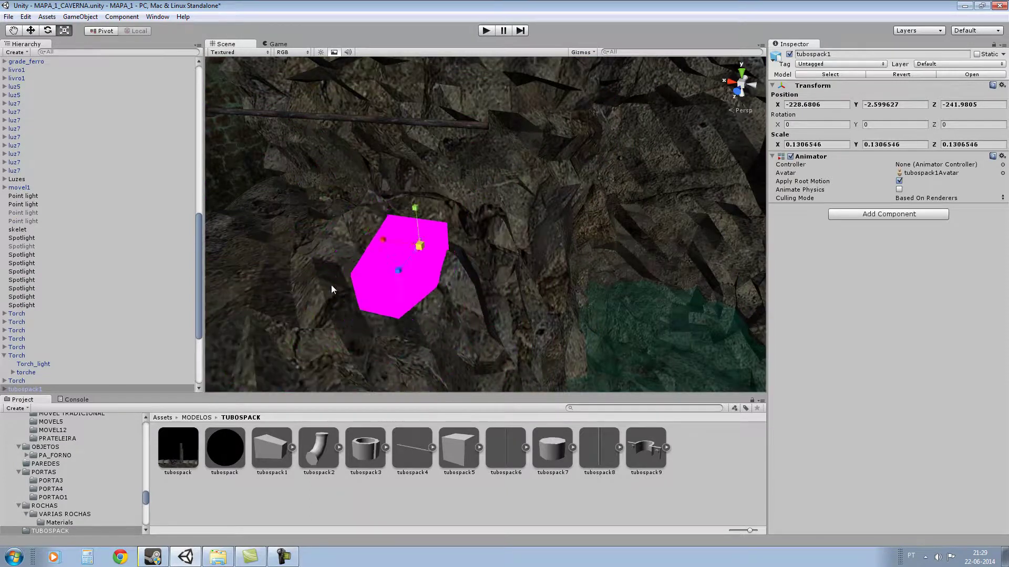
drag(227, 437, 383, 288)
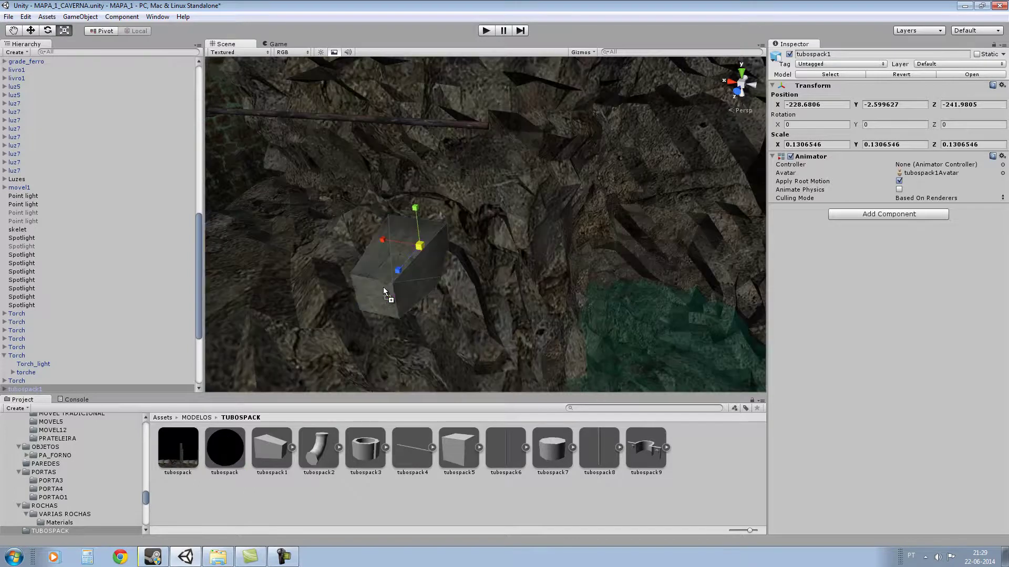
Step: Stand the tubospack1 block upright by rotating it to -90 degrees on X
click(47, 30)
drag(399, 242, 486, 108)
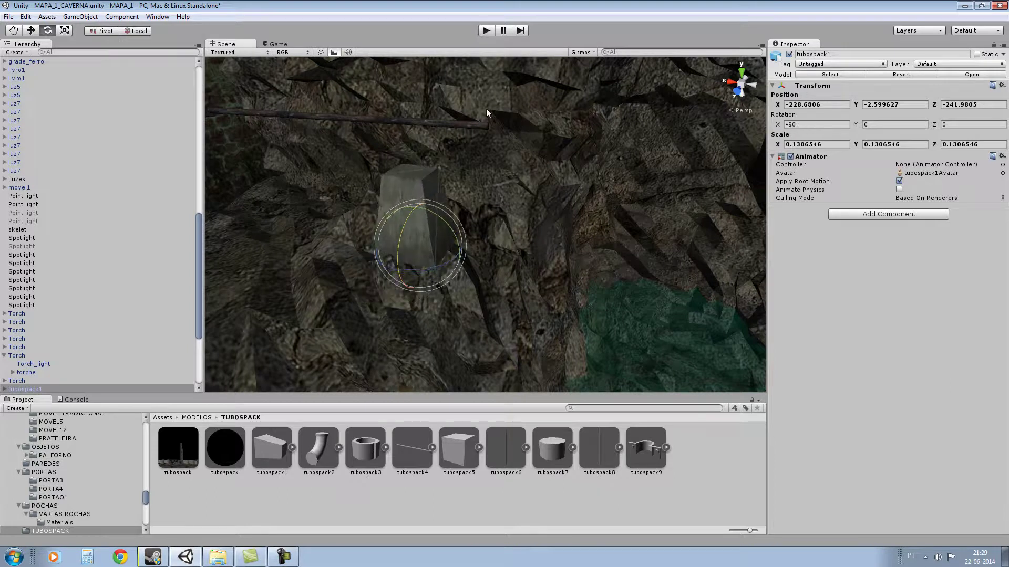
scroll(495, 178, up, 2)
right_drag(522, 183, 392, 191)
scroll(522, 162, up, 5)
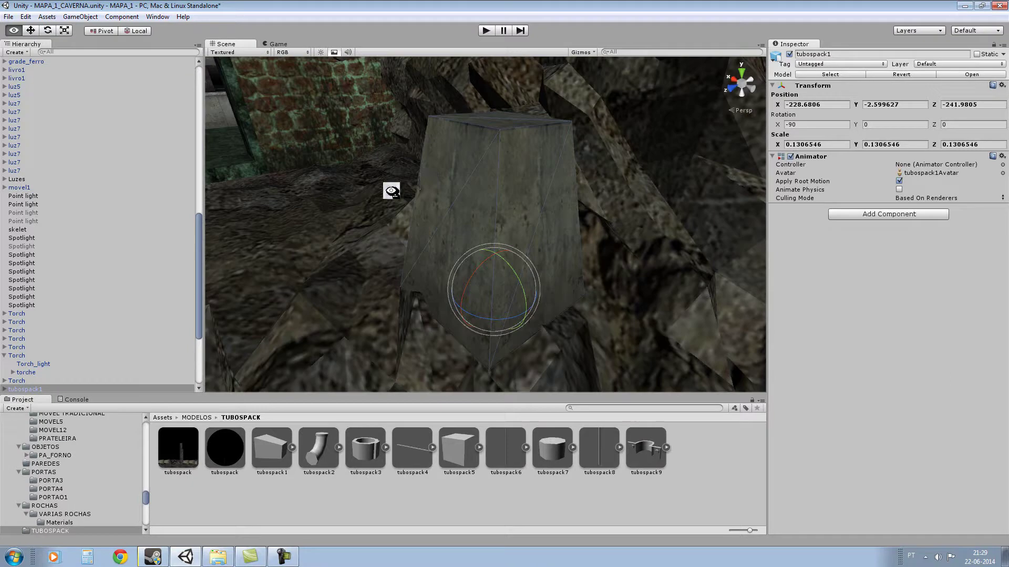
scroll(391, 191, down, 5)
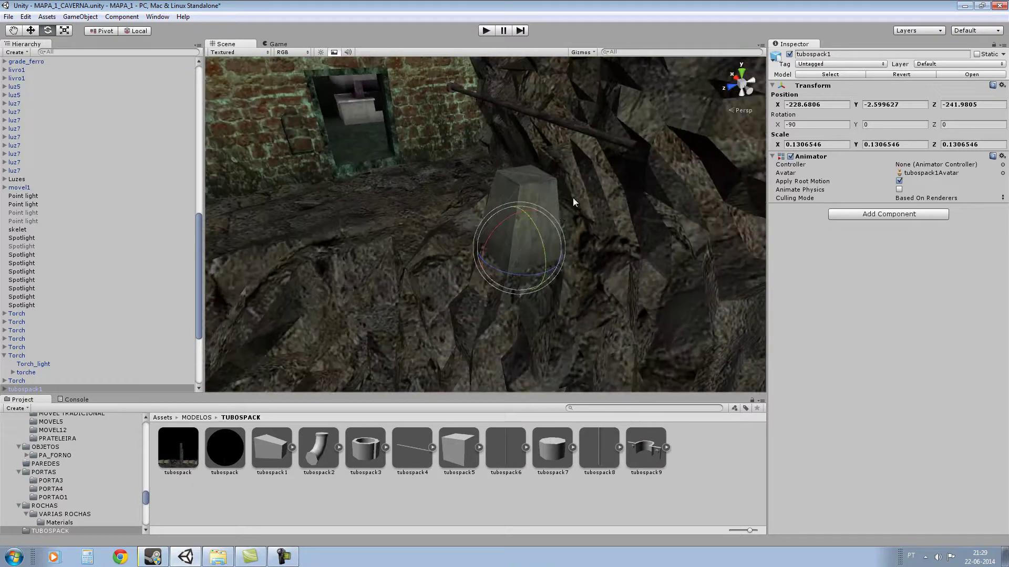
Step: Scale the upright tubospack1 block down uniformly to about 0.096
scroll(560, 212, up, 1)
click(65, 30)
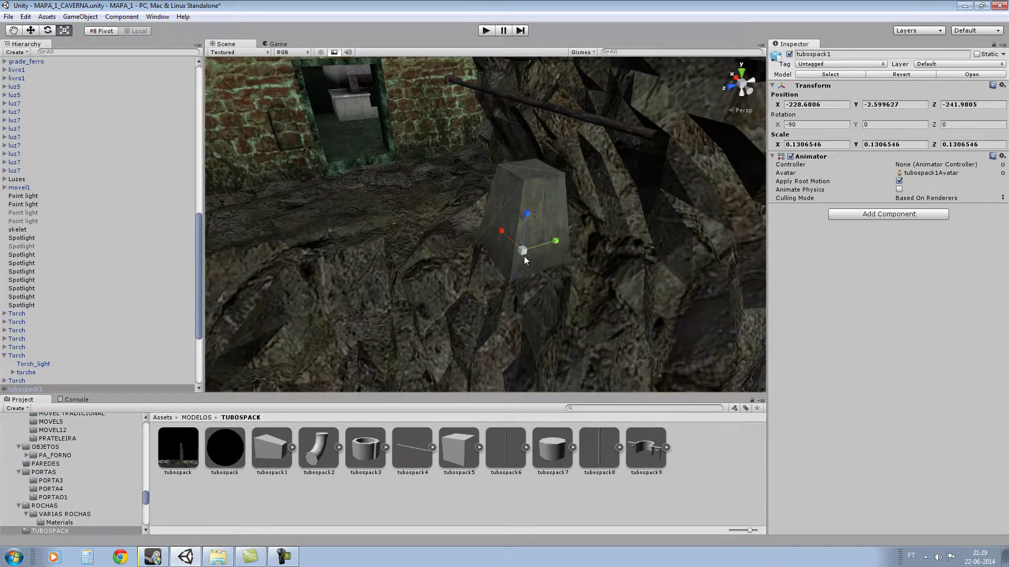
drag(518, 251, 534, 222)
scroll(533, 223, down, 3)
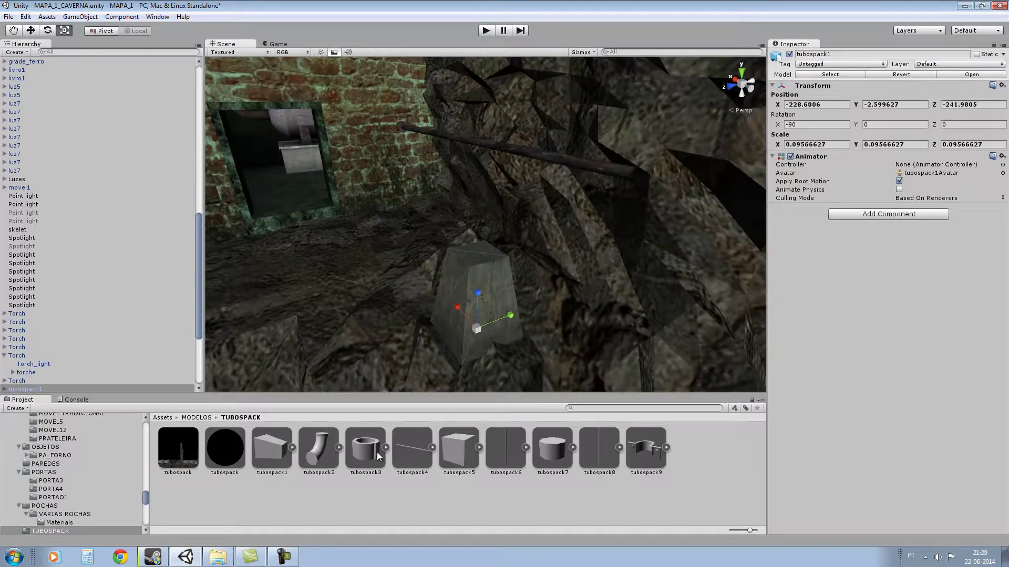
Step: Place the tubospack3 ring model by the cave pipe and set its X, Y and Z scale to the pipe's 0.08220673
drag(368, 454, 582, 164)
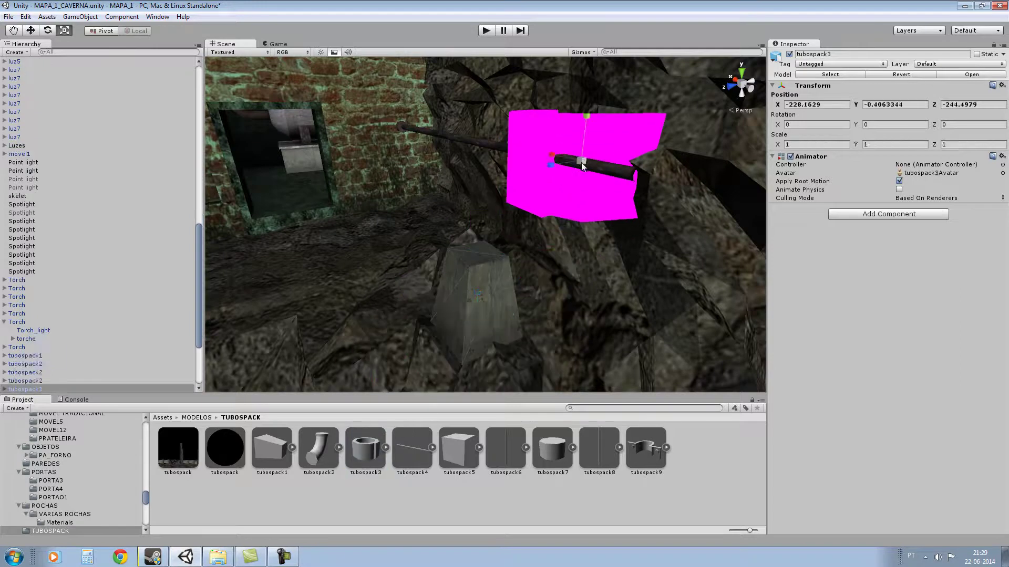
click(33, 31)
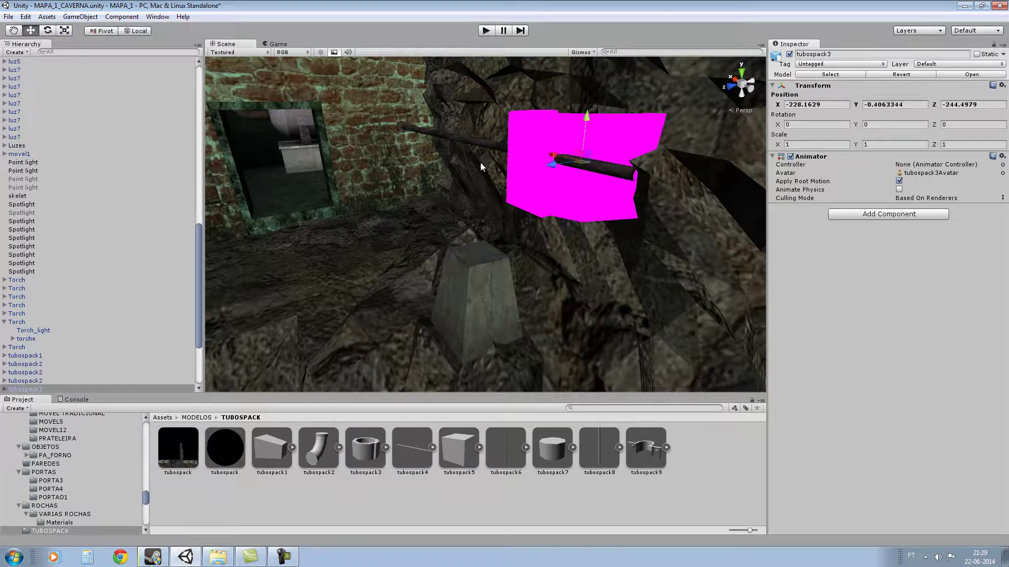
click(488, 145)
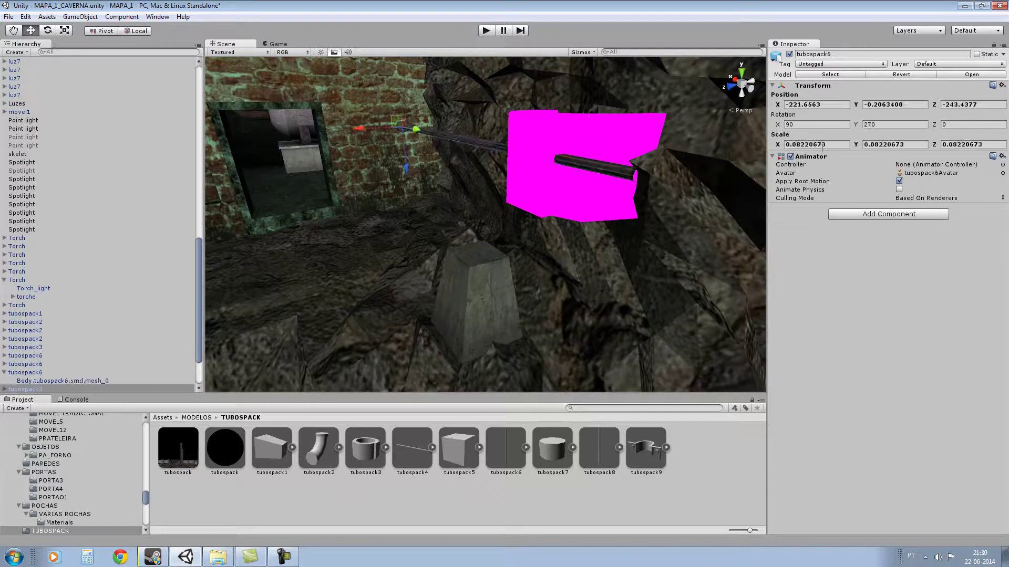
right_click(822, 145)
key(ctrl+c)
click(841, 164)
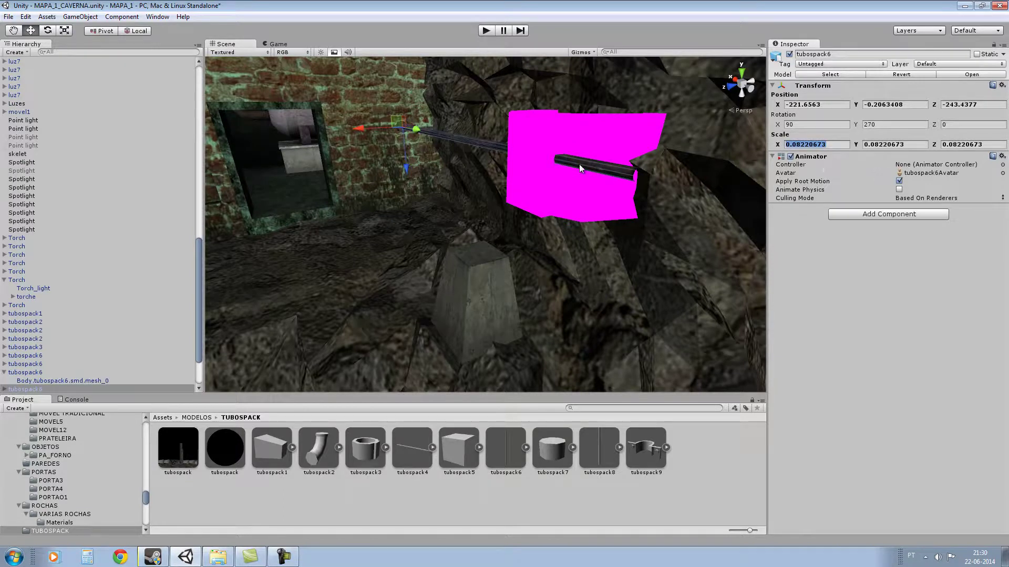
click(585, 140)
right_click(796, 145)
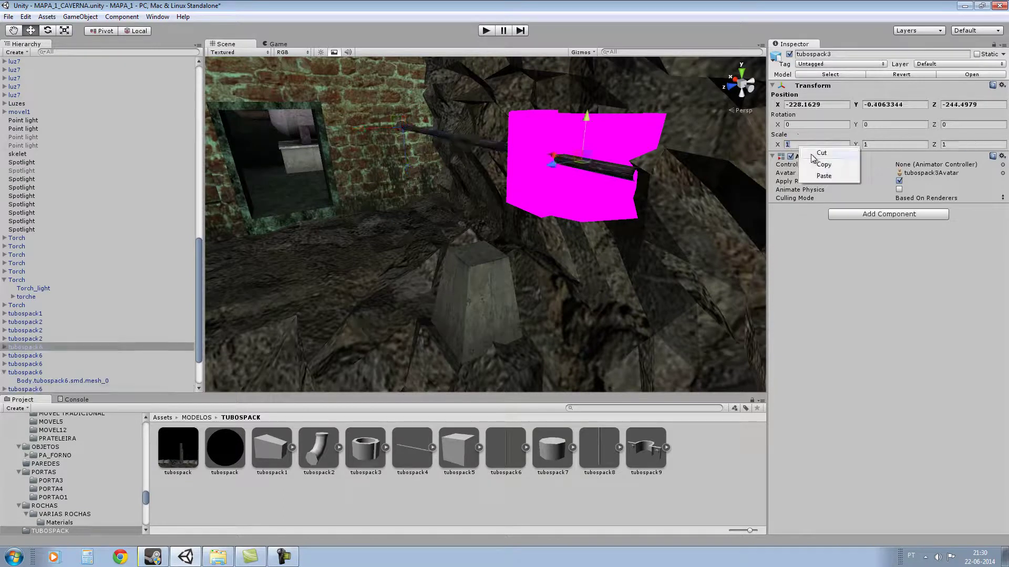
click(831, 175)
right_click(892, 147)
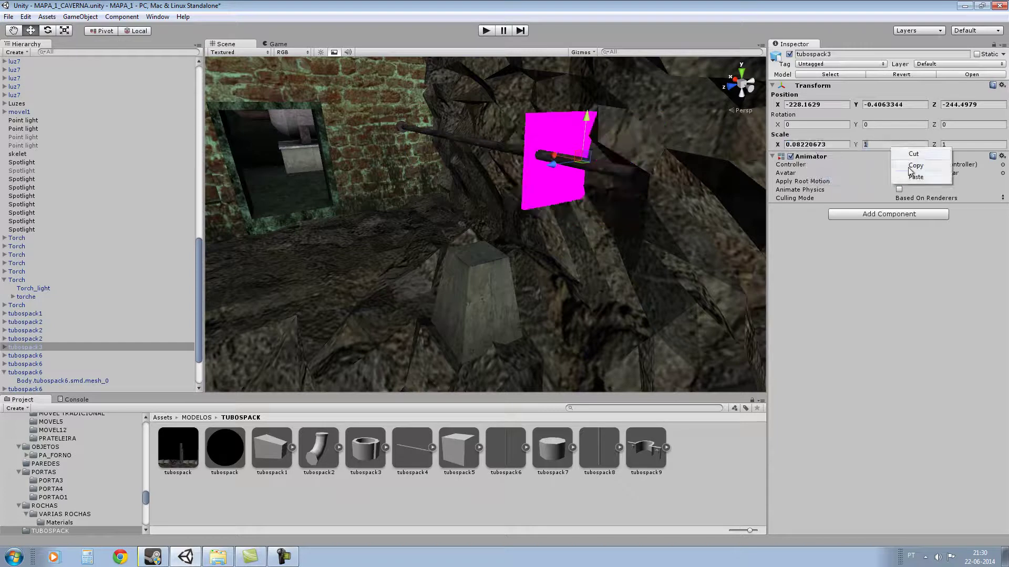
click(915, 177)
right_click(962, 144)
click(980, 175)
Step: Move the tubospack3 ring closer to the pipe, to about -243.28 on Z, and apply the tubospack material to it
drag(556, 167, 541, 242)
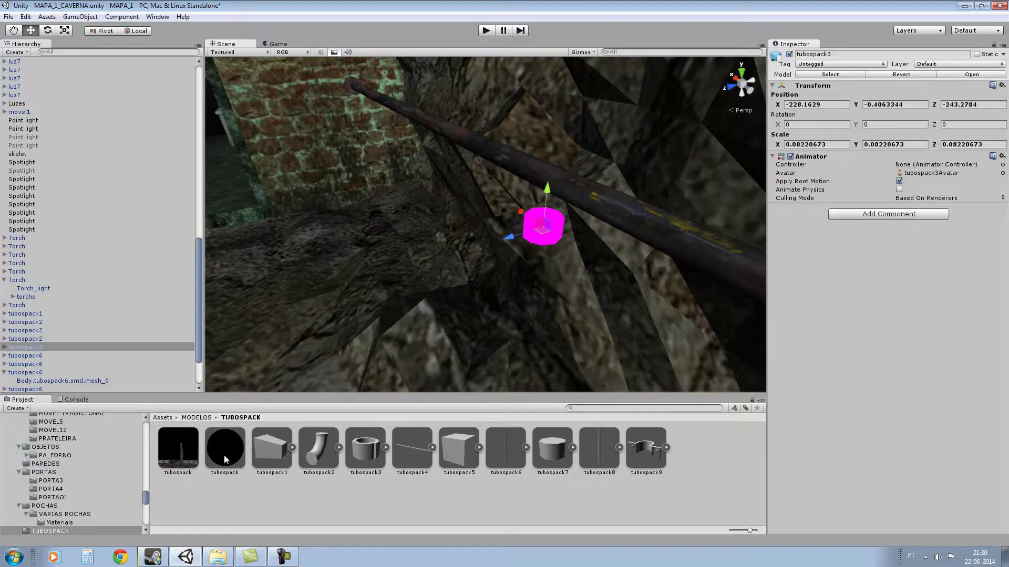
drag(222, 461, 411, 358)
mouse_move(540, 232)
mouse_down()
mouse_move(551, 231)
mouse_move(536, 239)
mouse_up()
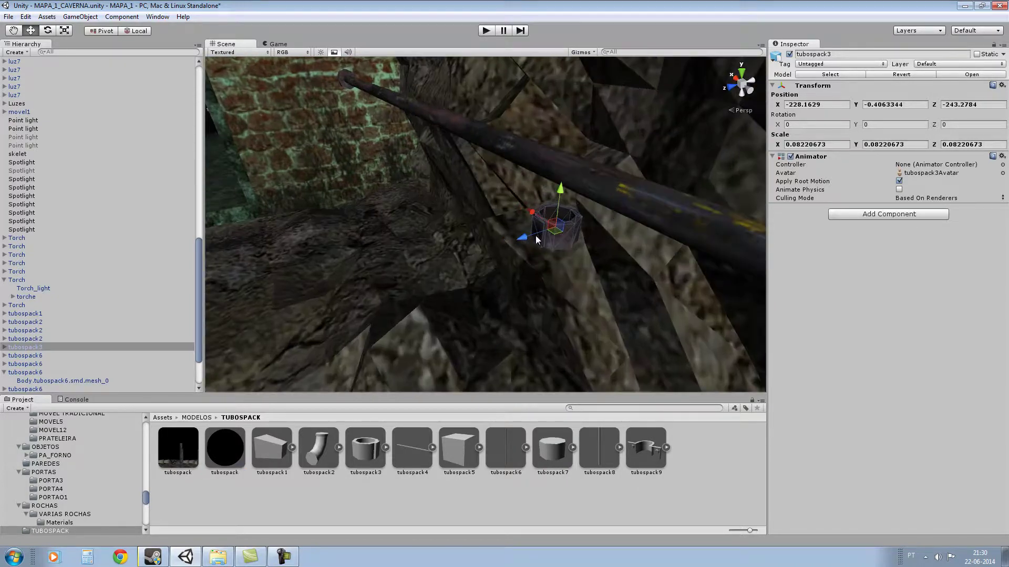
Step: Rotate the tubospack3 ring to 90 degrees on X and 90 degrees on Y so it follows the pipe's direction
click(48, 30)
drag(535, 204, 508, 326)
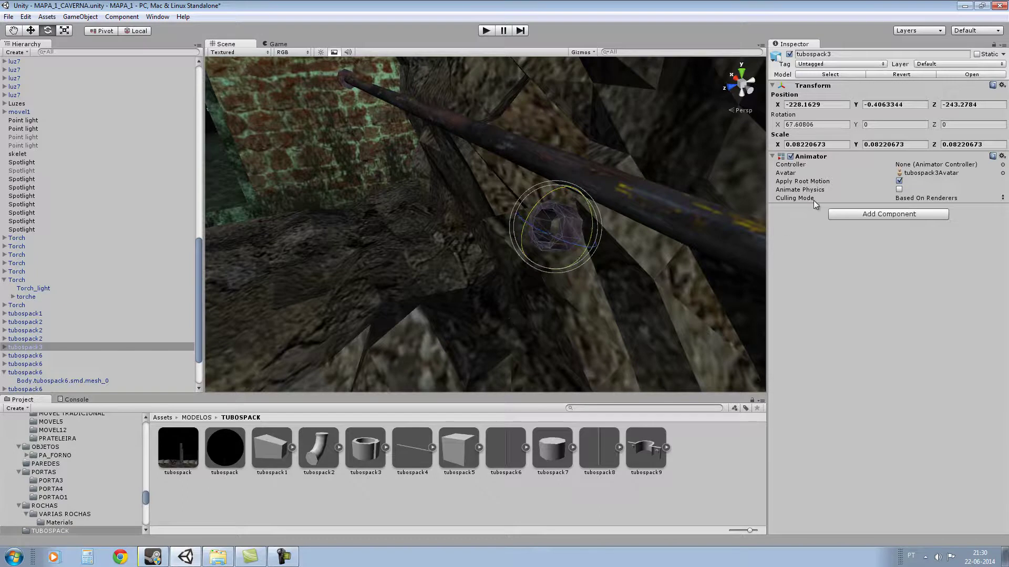
click(819, 124)
text(90)
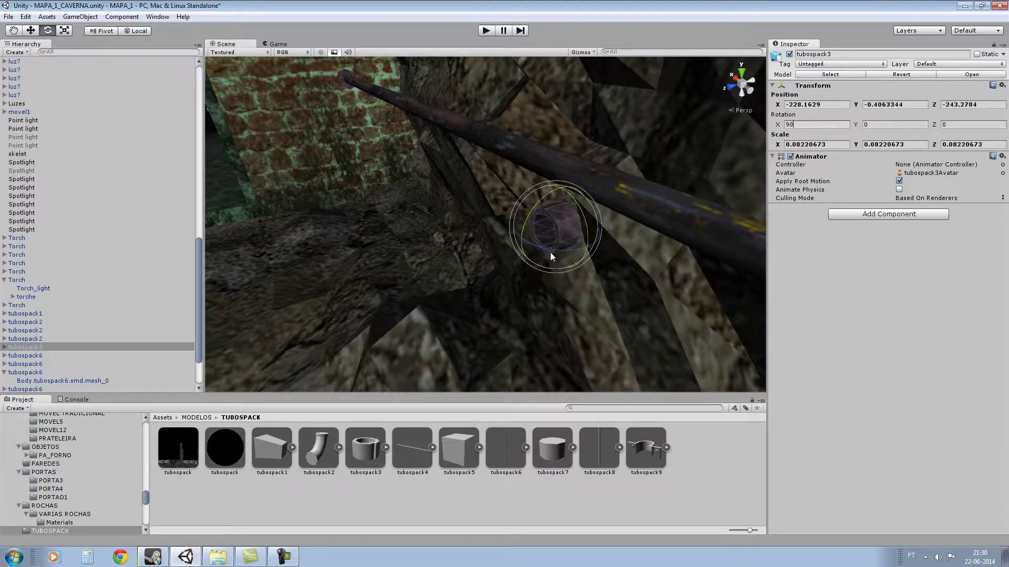
drag(545, 253, 748, 223)
text(90)
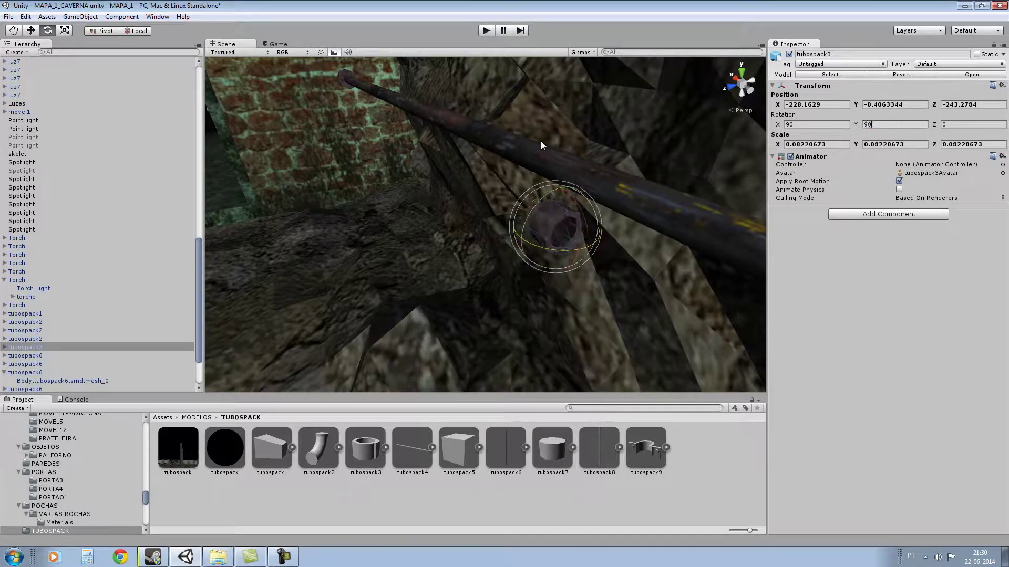
key(Return)
Step: Copy the cave pipe's Y position, -0.2063408, to the tubospack3 ring
key(w)
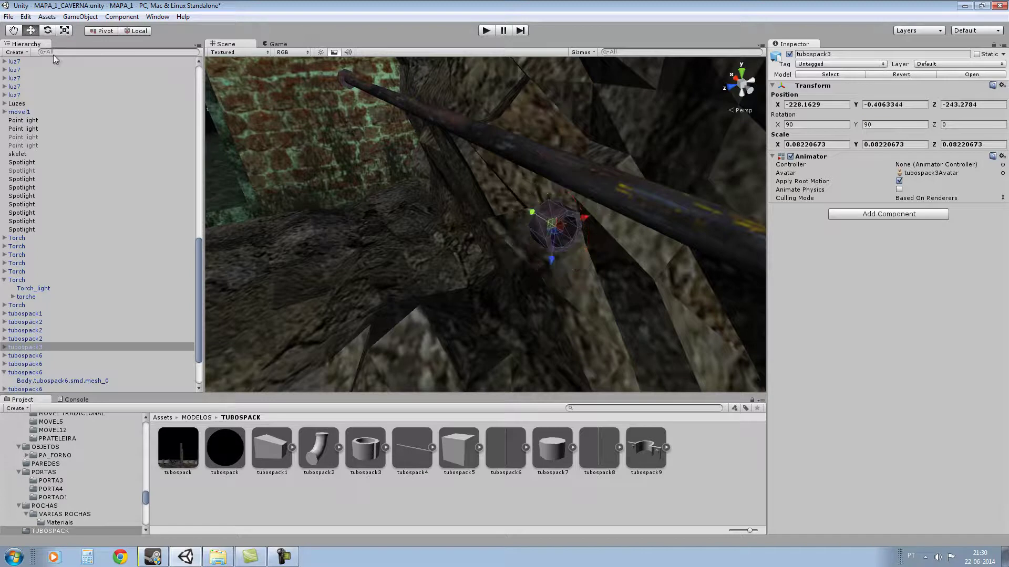
click(637, 193)
click(893, 105)
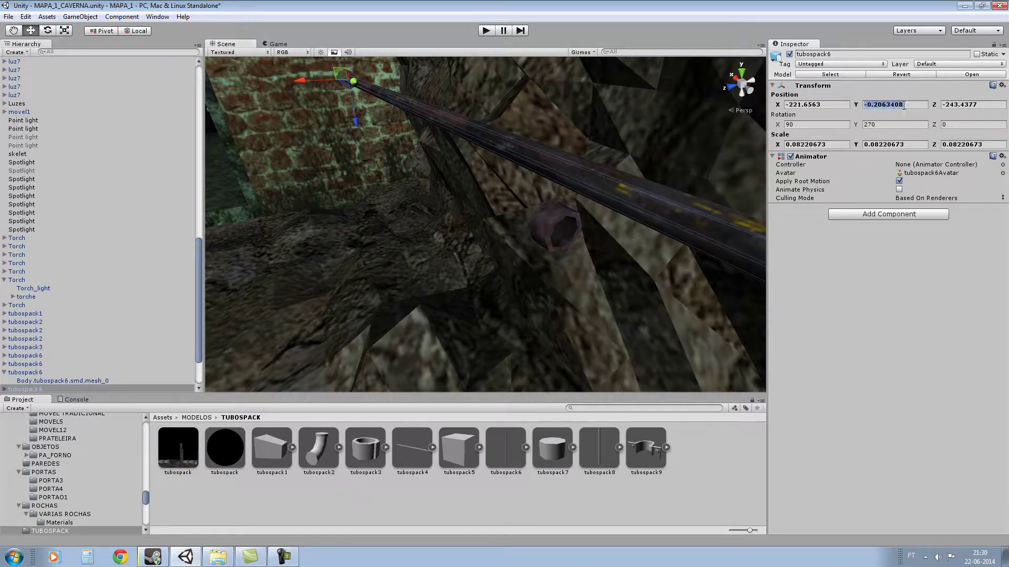
right_click(903, 106)
click(935, 125)
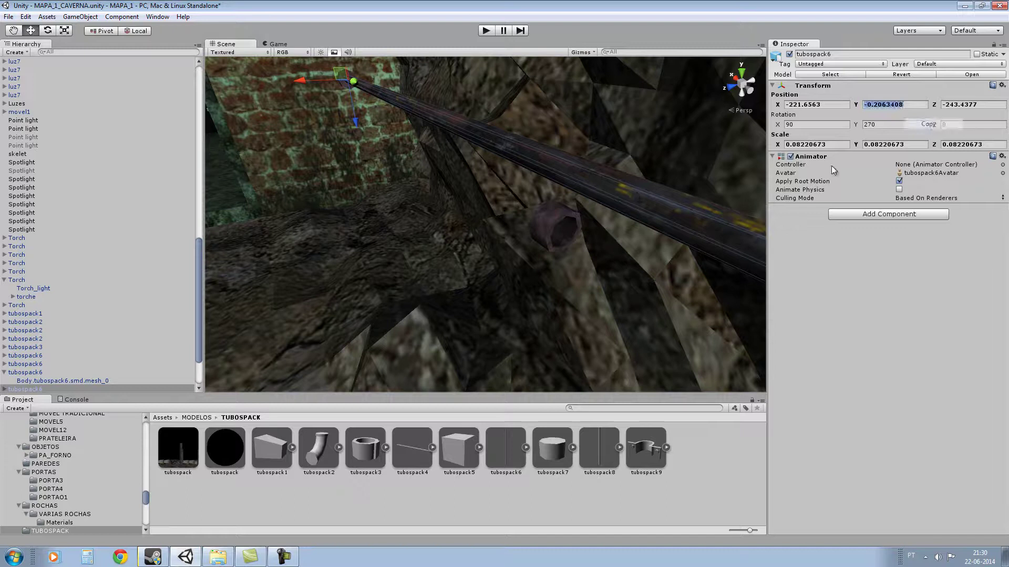
click(546, 226)
click(886, 106)
right_click(886, 105)
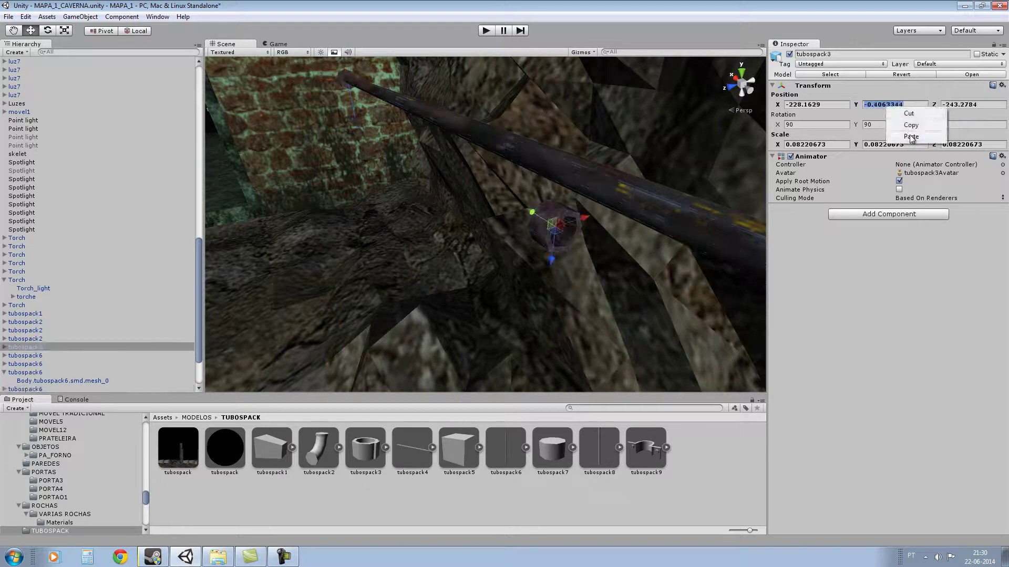
click(914, 134)
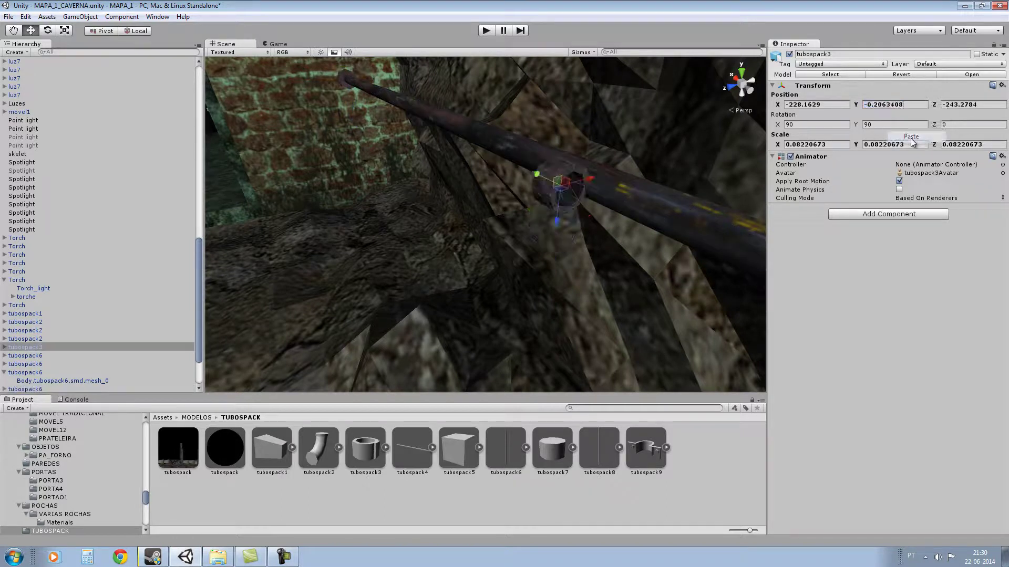
Step: Copy the cave pipe's Z position, -243.4377, to the tubospack3 ring to centre it on the pipe
click(660, 203)
click(962, 104)
right_click(961, 104)
click(966, 124)
click(550, 180)
click(966, 103)
right_click(965, 103)
click(978, 137)
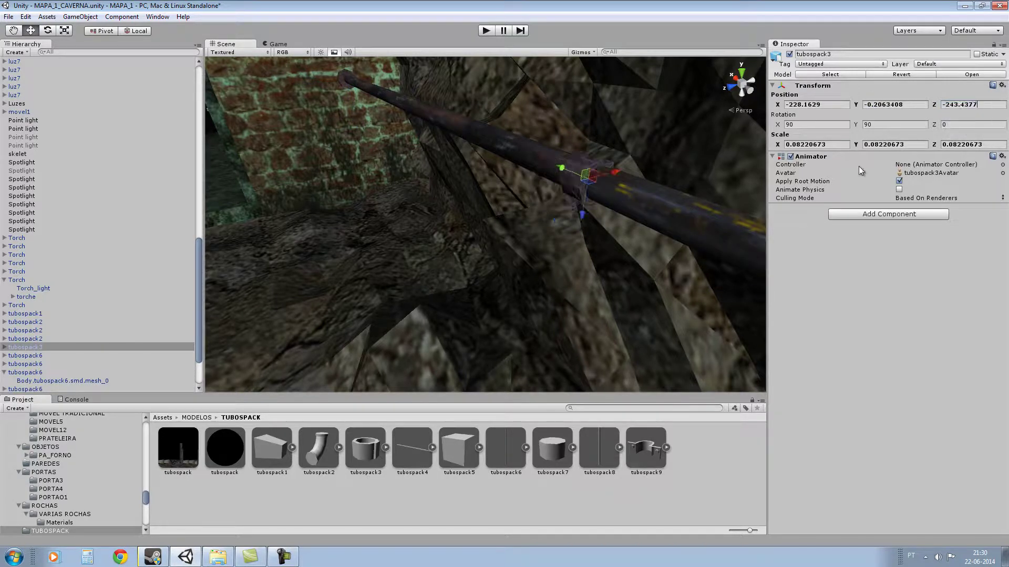
Step: Slide the tubospack3 ring along the pipe to its open end, at about -229.83 on X
scroll(536, 210, down, 5)
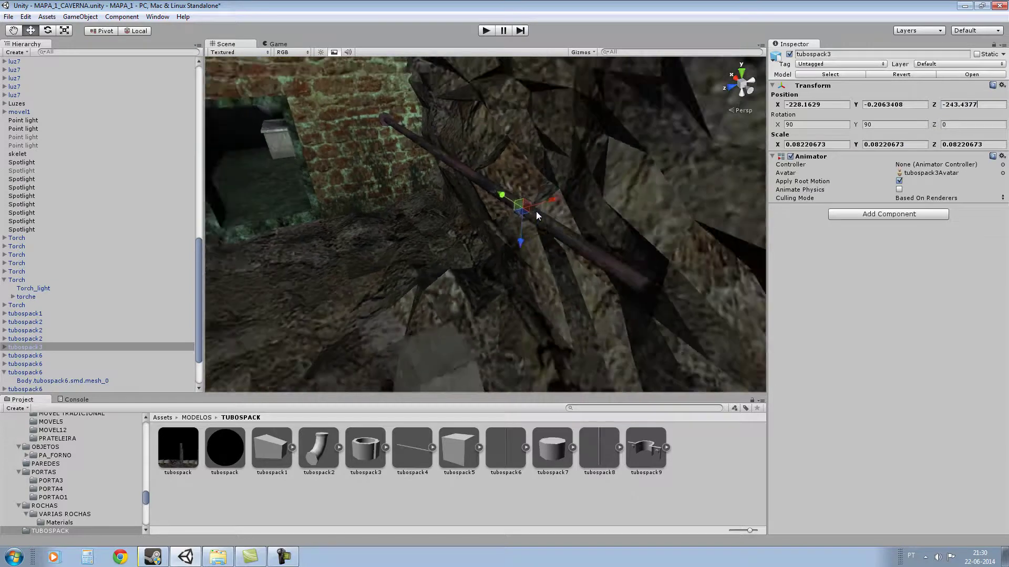
alt+drag(536, 212, 574, 246)
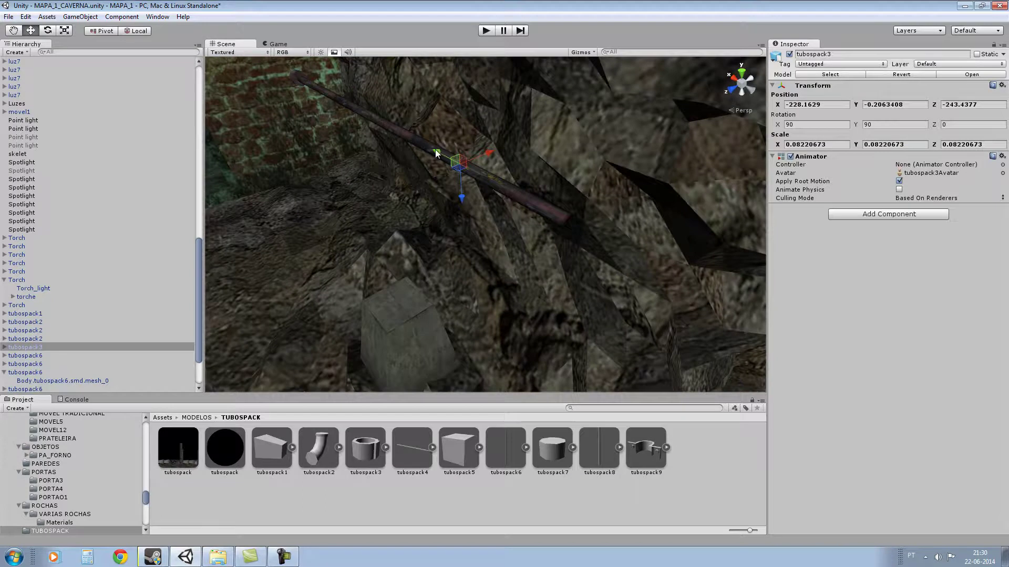
drag(435, 150, 494, 209)
right_drag(493, 207, 430, 166)
scroll(555, 250, up, 4)
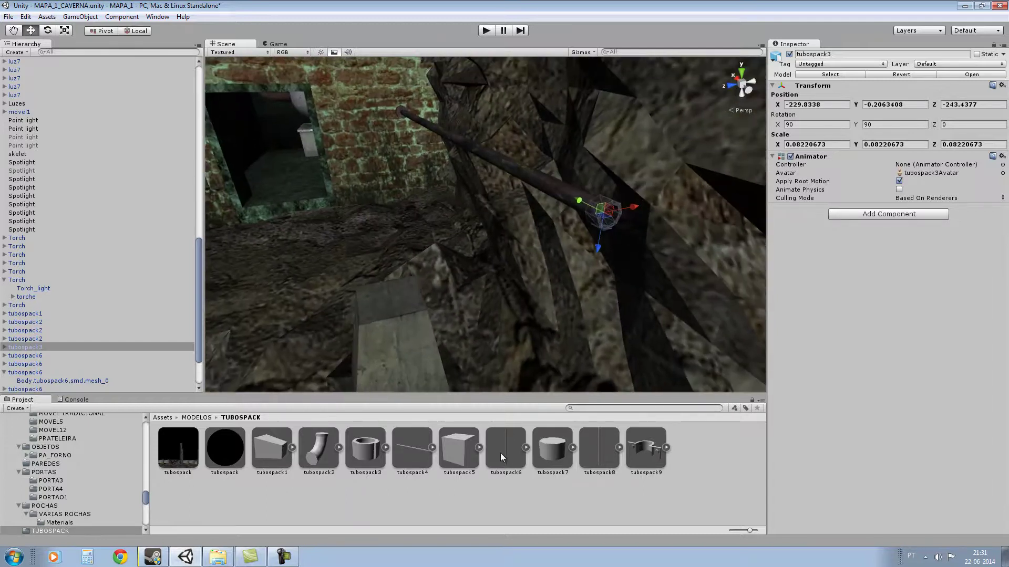
Step: Place the tubospack4 model below the pipe's open end and set its X, Y and Z scale to the pipe's 0.08220673
click(412, 448)
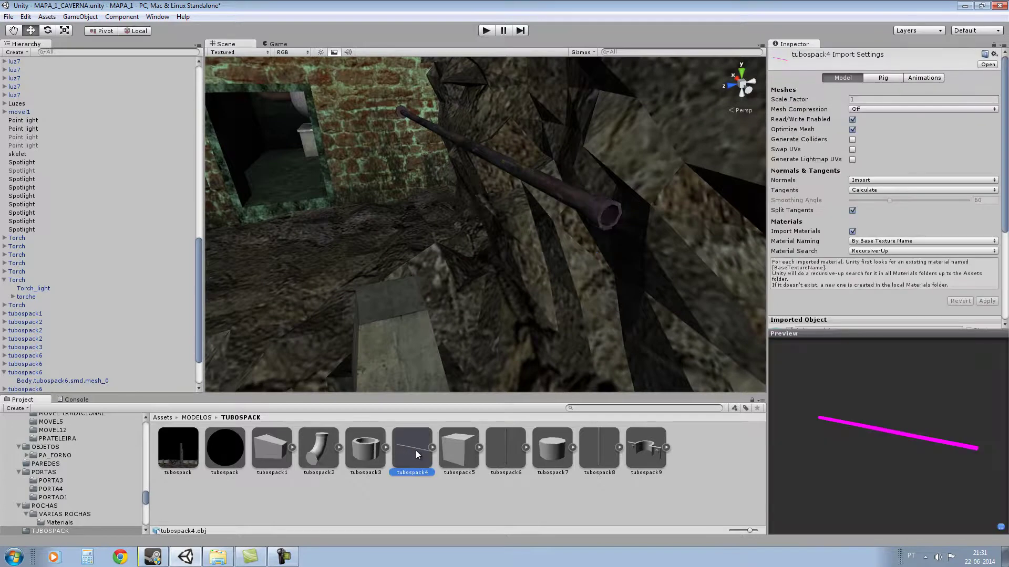
drag(415, 450, 569, 264)
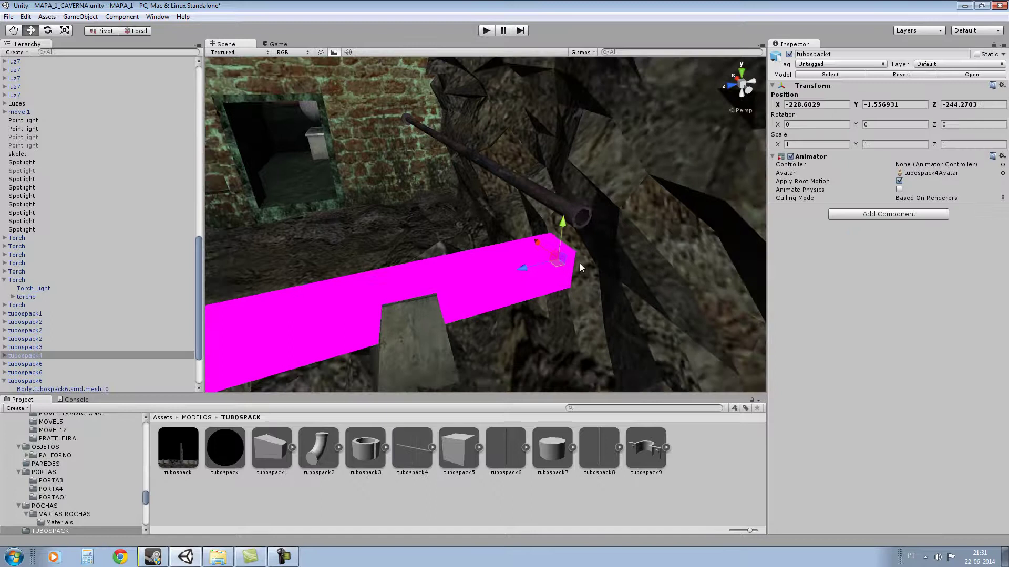
click(534, 191)
click(896, 147)
right_click(895, 146)
click(923, 167)
click(479, 286)
click(479, 288)
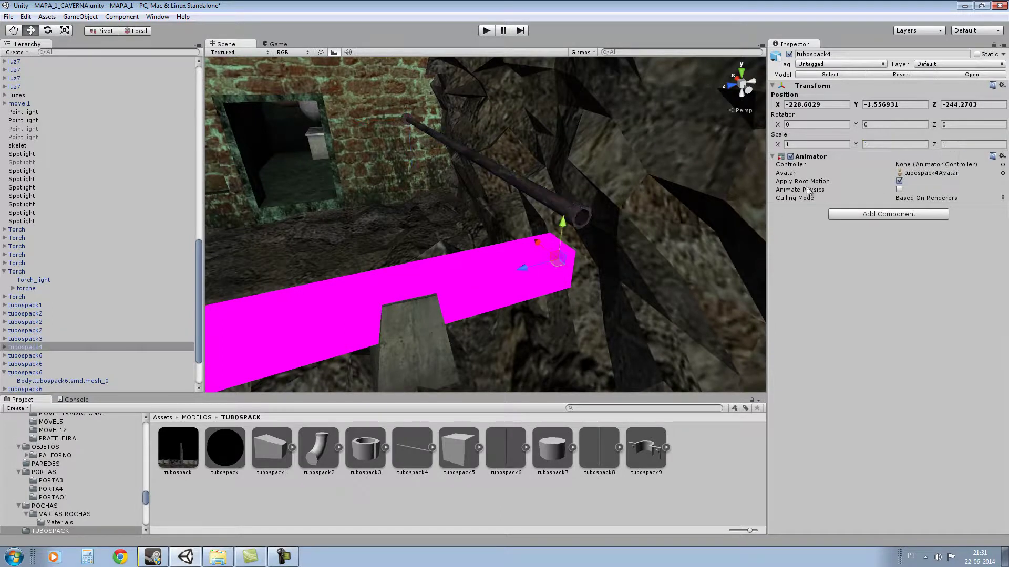
click(812, 144)
right_click(812, 143)
click(835, 174)
click(888, 145)
right_click(887, 145)
click(914, 175)
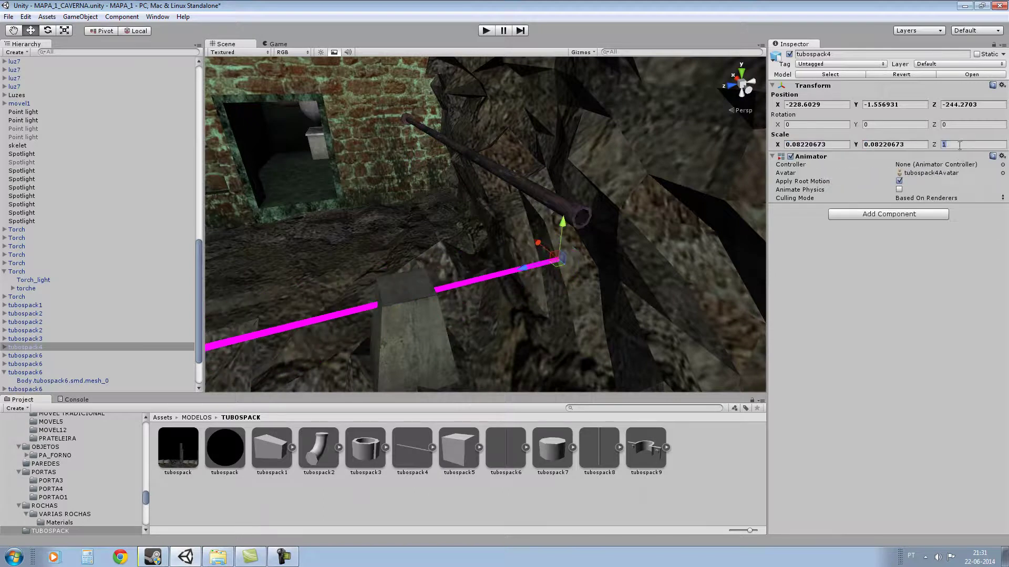
click(946, 145)
right_click(946, 145)
click(972, 177)
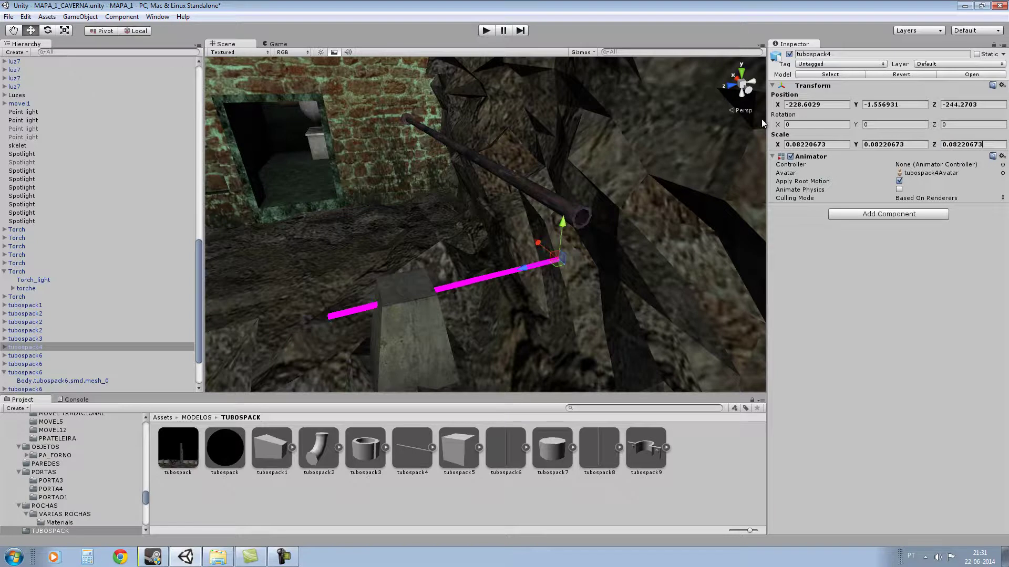
Step: Stand tubospack4 upright by setting its X rotation to -90 degrees
text(90)
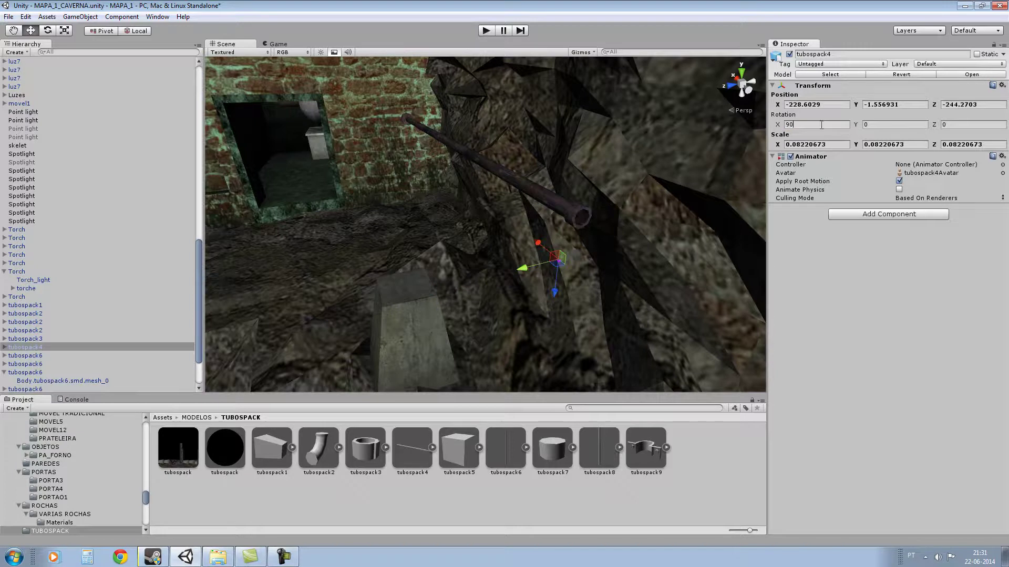
text(-)
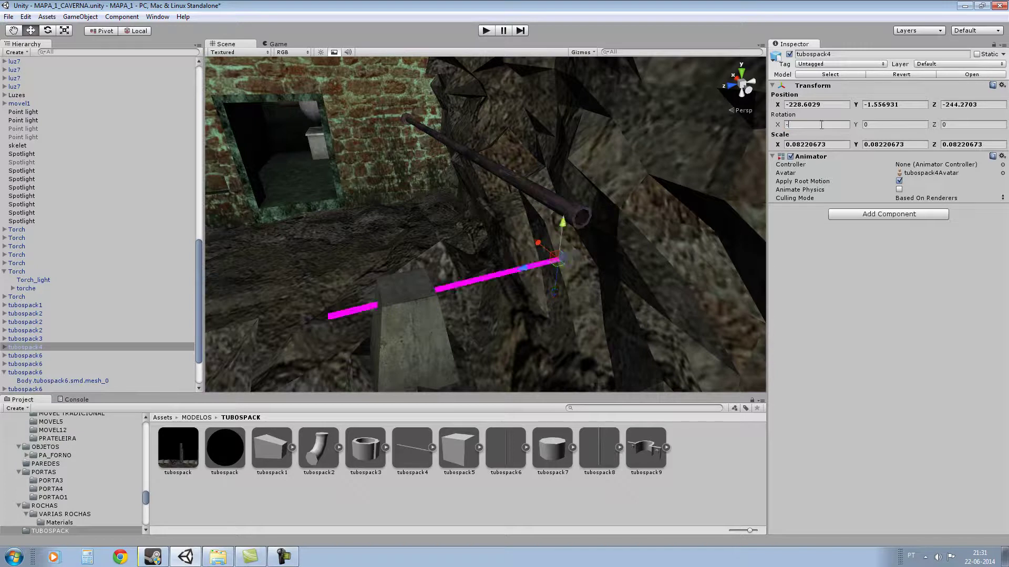
text(9)
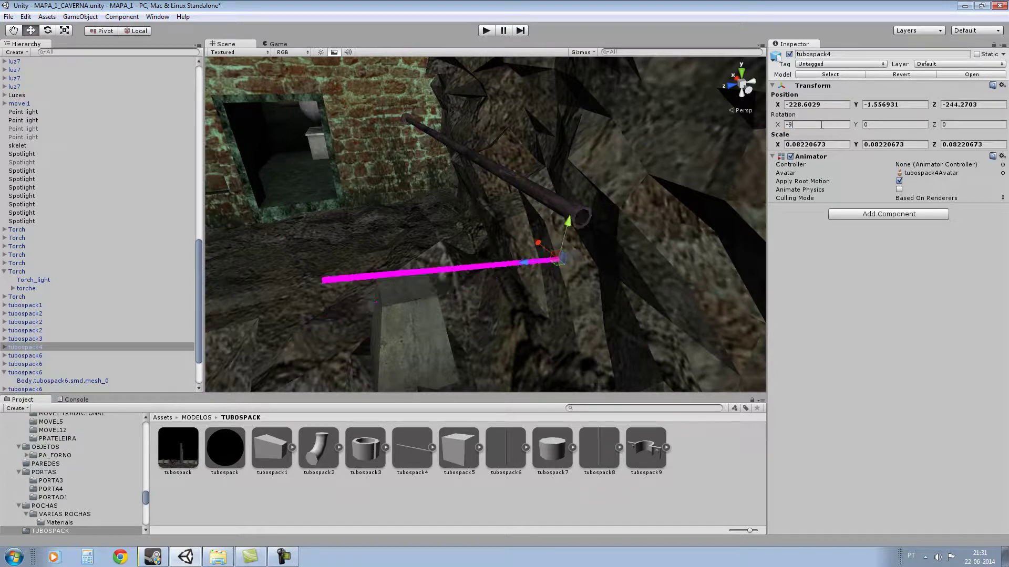
text(0)
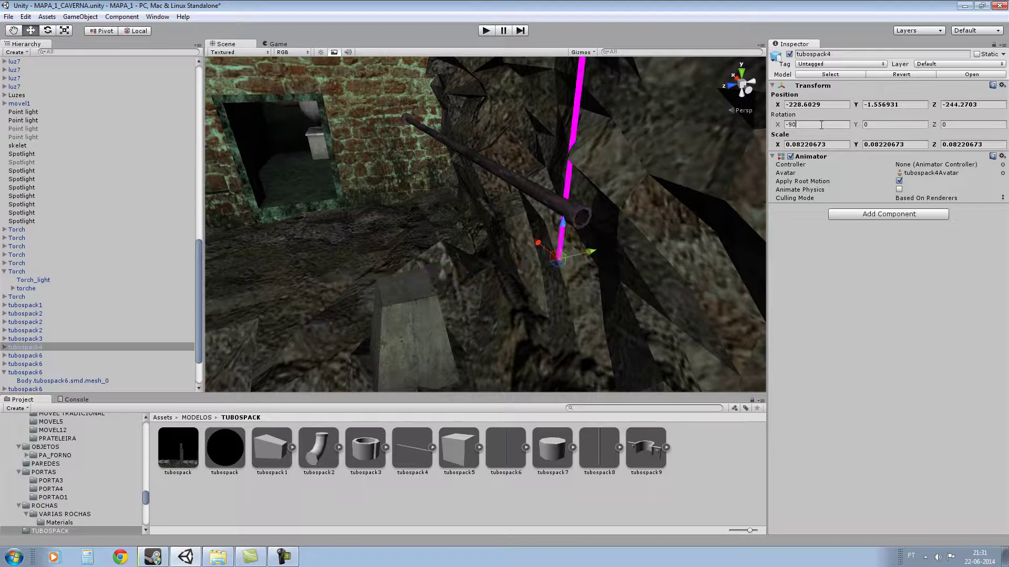
Step: Copy the cave pipe's Z position, -243.4377, to tubospack4 so it lines up with the pipe
scroll(521, 184, up, 1)
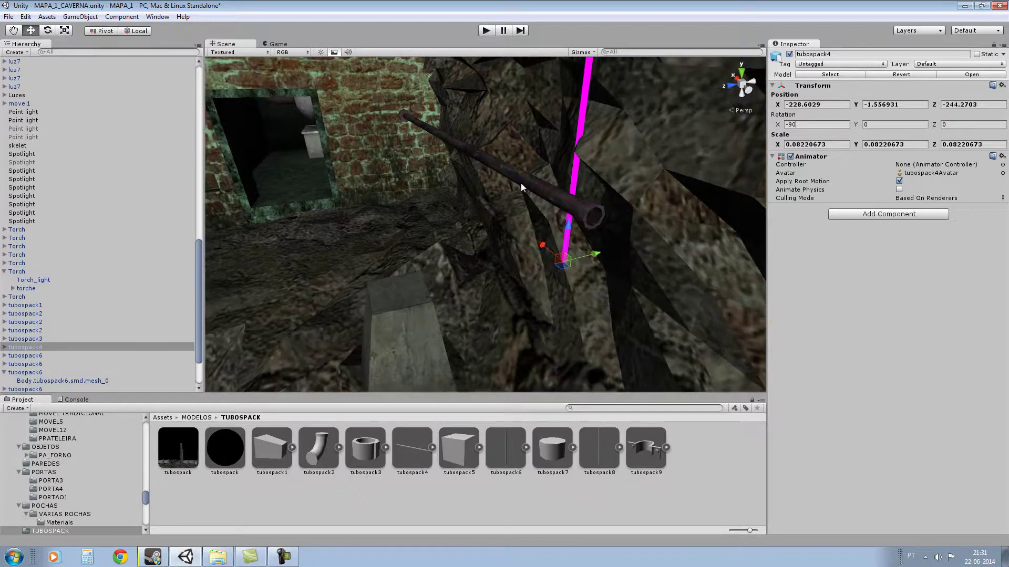
click(538, 194)
click(899, 104)
right_click(899, 104)
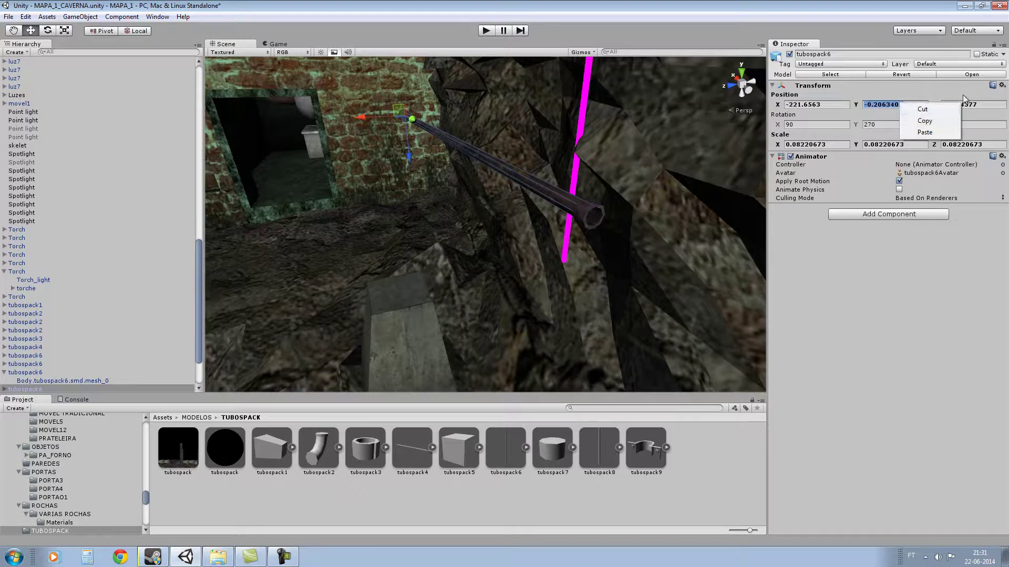
click(975, 104)
right_click(975, 104)
click(972, 121)
click(571, 181)
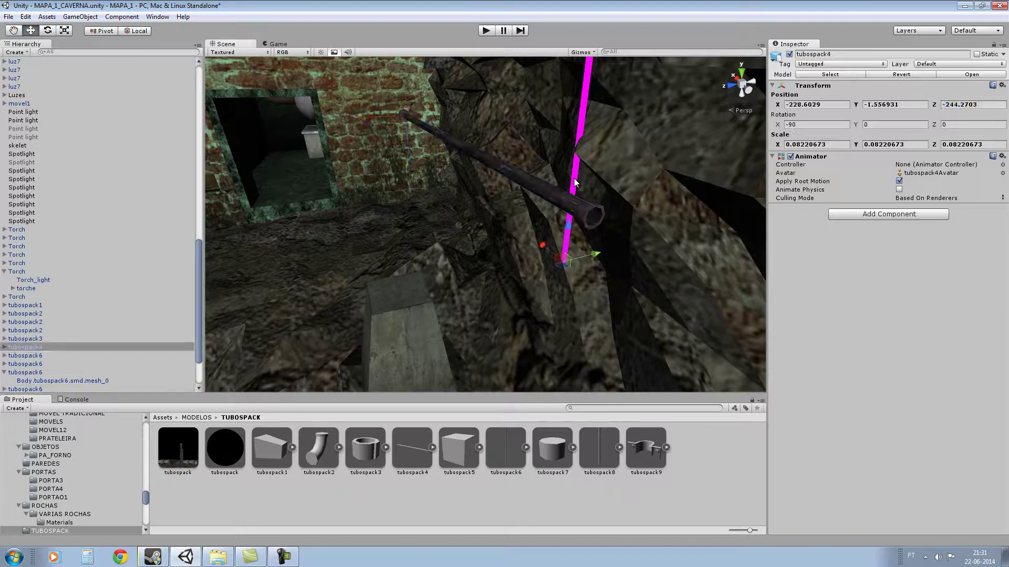
click(962, 104)
right_click(961, 104)
click(981, 134)
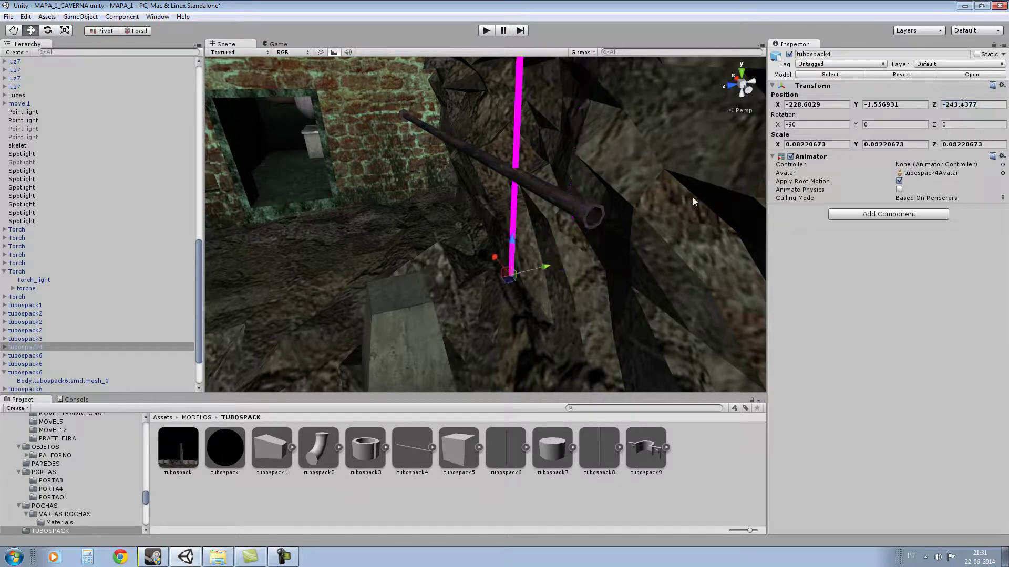
Step: Copy the tubospack3 ring's Y position, -0.2063408, to tubospack4 so the rod sits at the ring's height
click(589, 206)
click(896, 105)
right_click(897, 103)
click(922, 120)
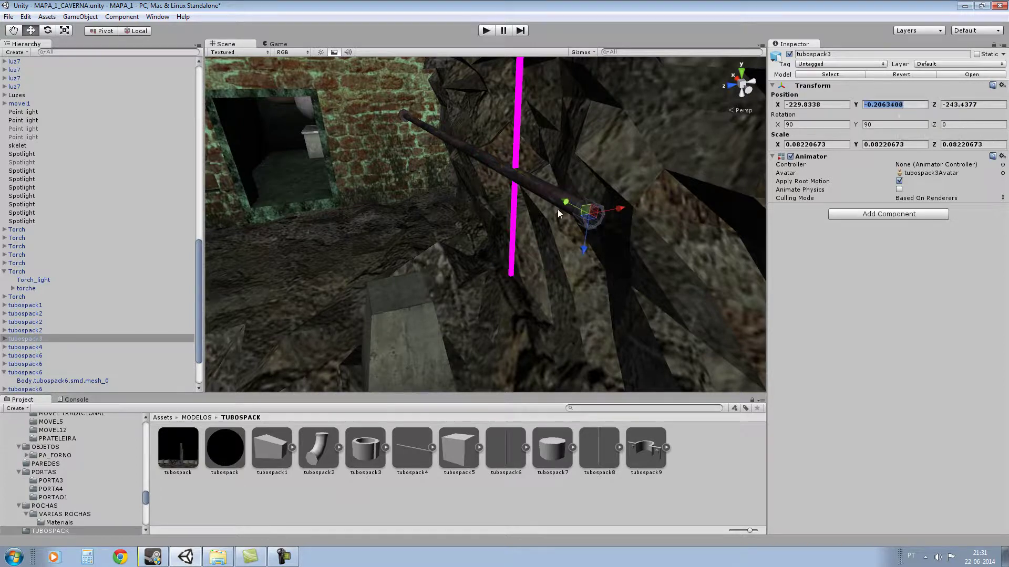
click(514, 216)
click(891, 105)
right_click(893, 105)
click(916, 133)
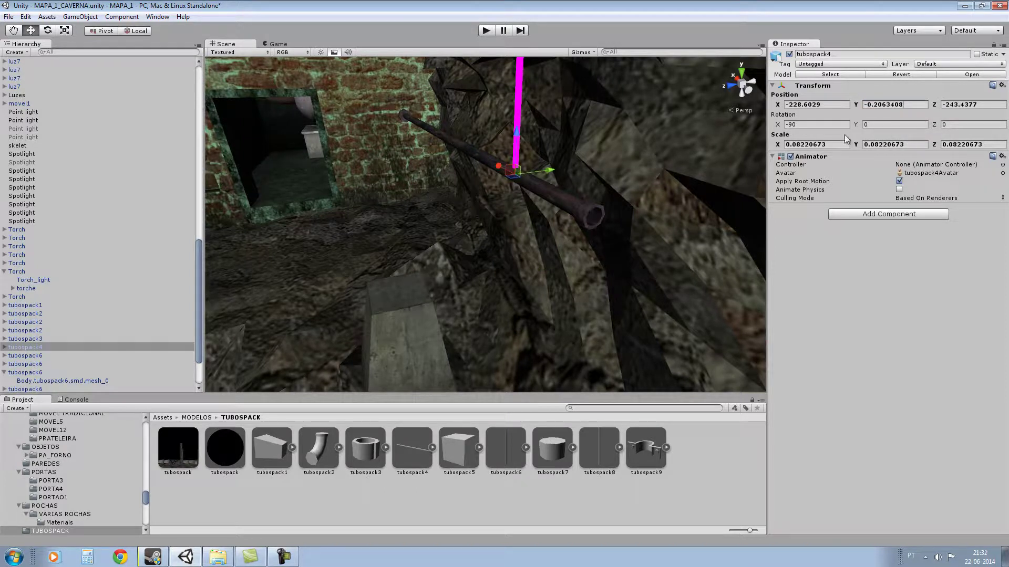
Step: Copy the tubospack3 ring's X position, -229.8338, to tubospack4 so the rod lines up with the pipe end
click(815, 125)
click(590, 205)
right_click(803, 105)
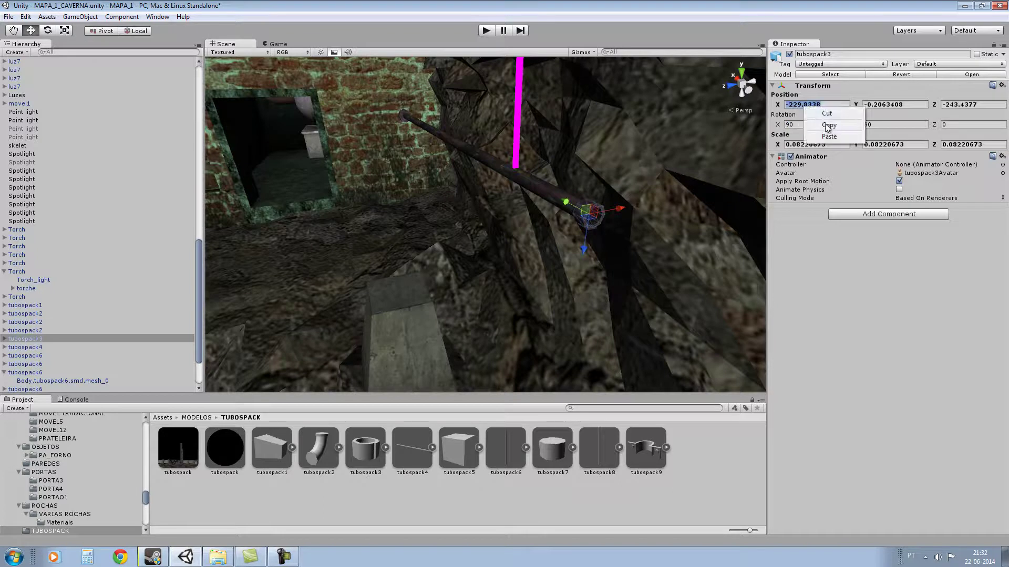
click(830, 124)
click(518, 149)
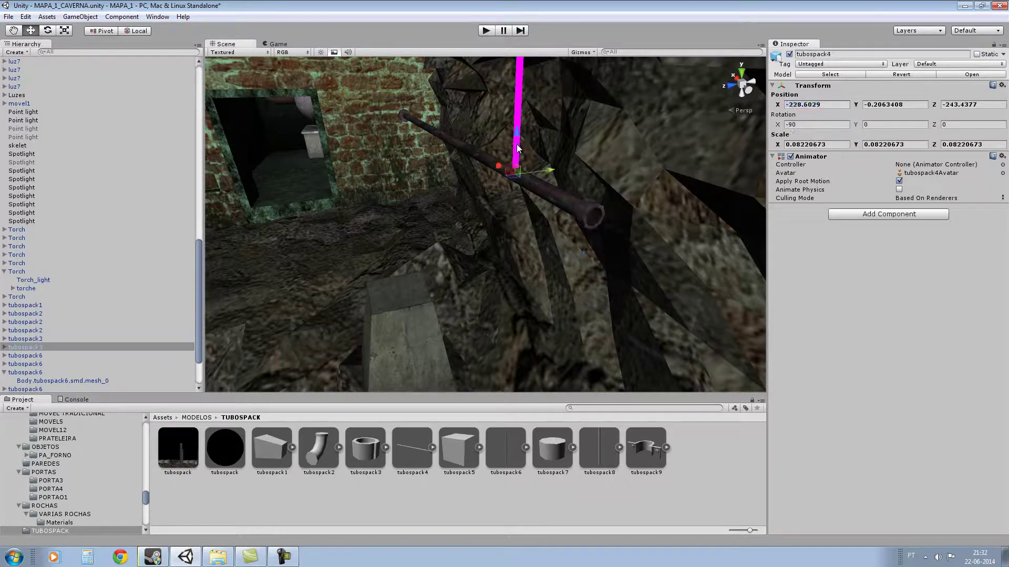
click(809, 104)
right_click(810, 105)
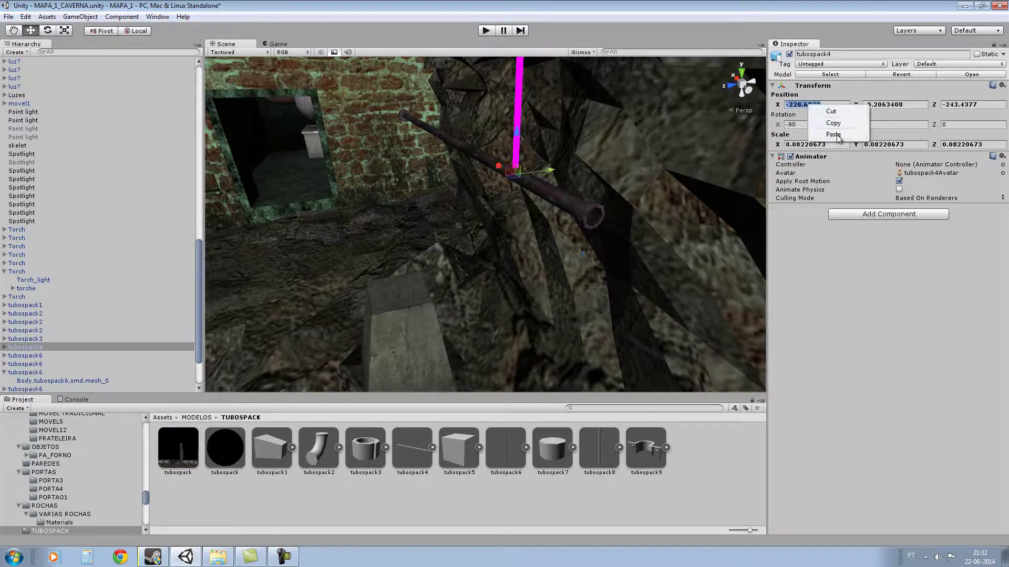
click(834, 135)
Step: Set tubospack4's X rotation to 90 degrees and its Y position to about -0.249, and apply the tubospack material to it
click(802, 125)
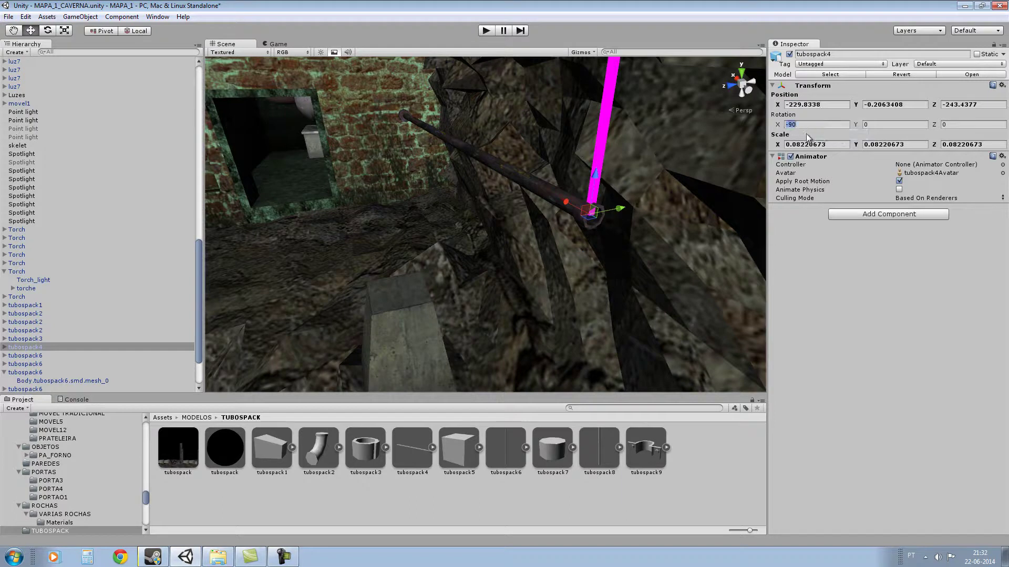
text(90)
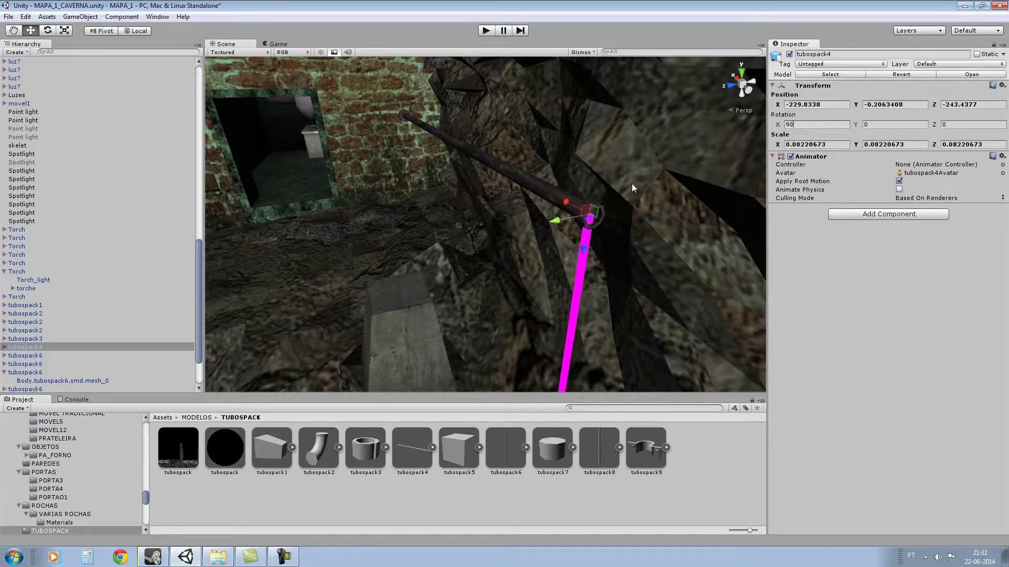
drag(584, 254, 584, 255)
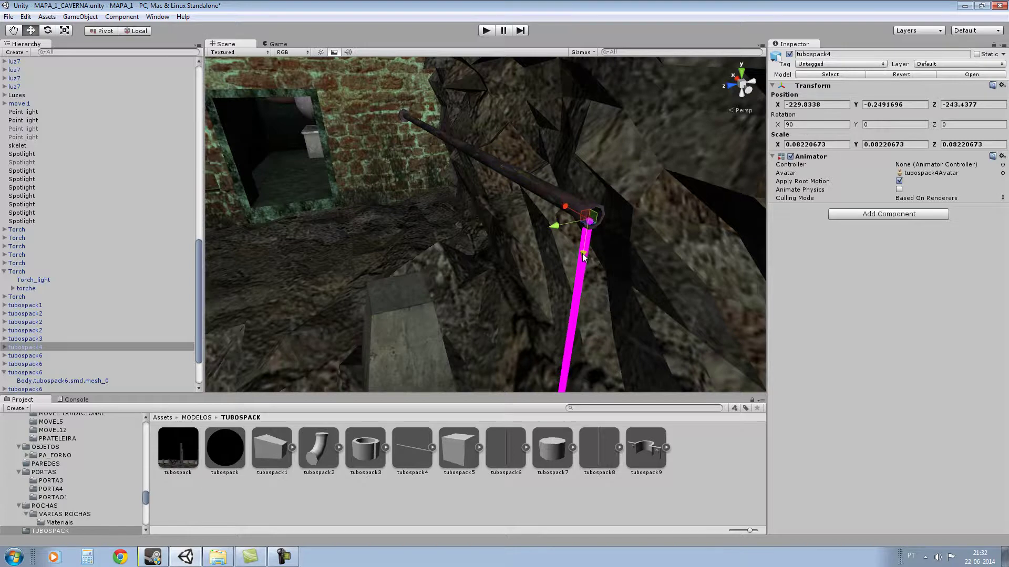
drag(229, 447, 540, 335)
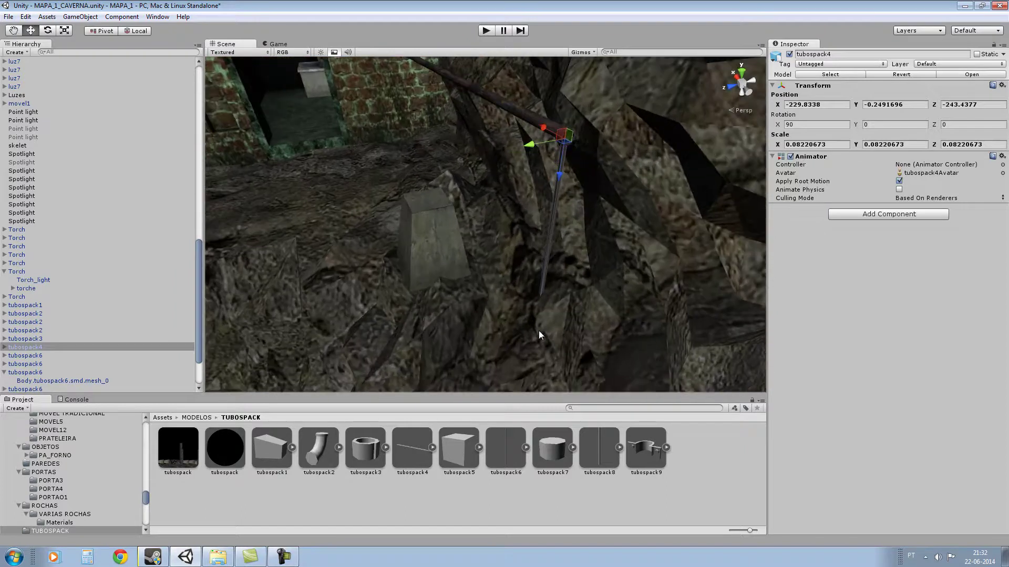
click(435, 236)
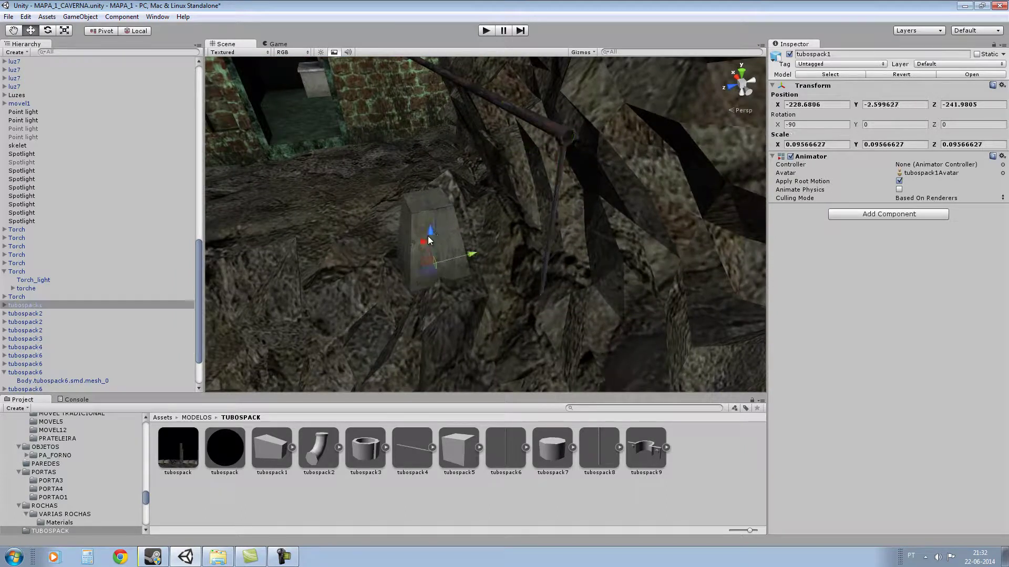
click(886, 105)
right_click(886, 109)
click(910, 127)
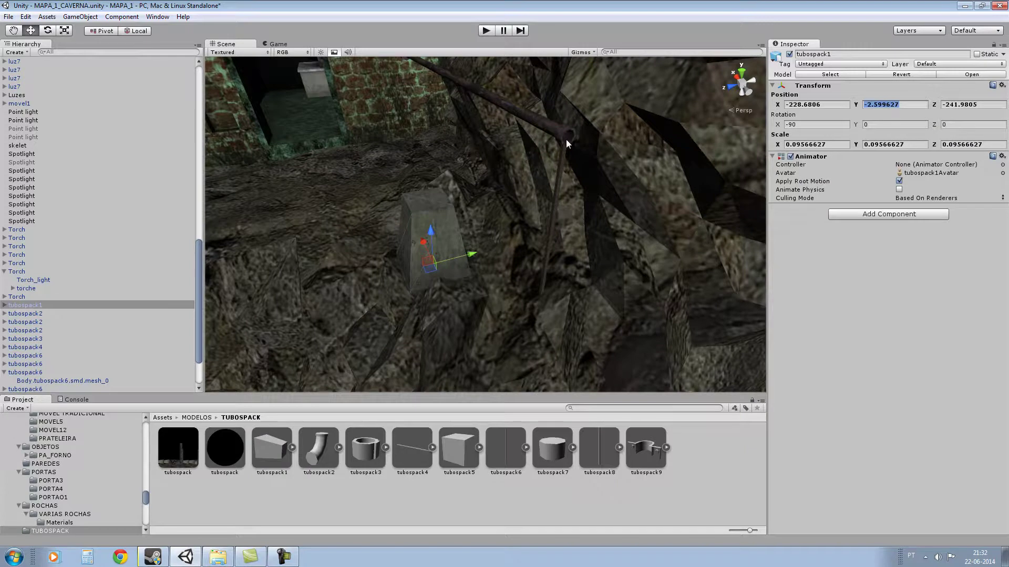
Step: Copy the tubospack4 rod's Y position, -0.2491696, to the tubospack1 concrete block
click(559, 180)
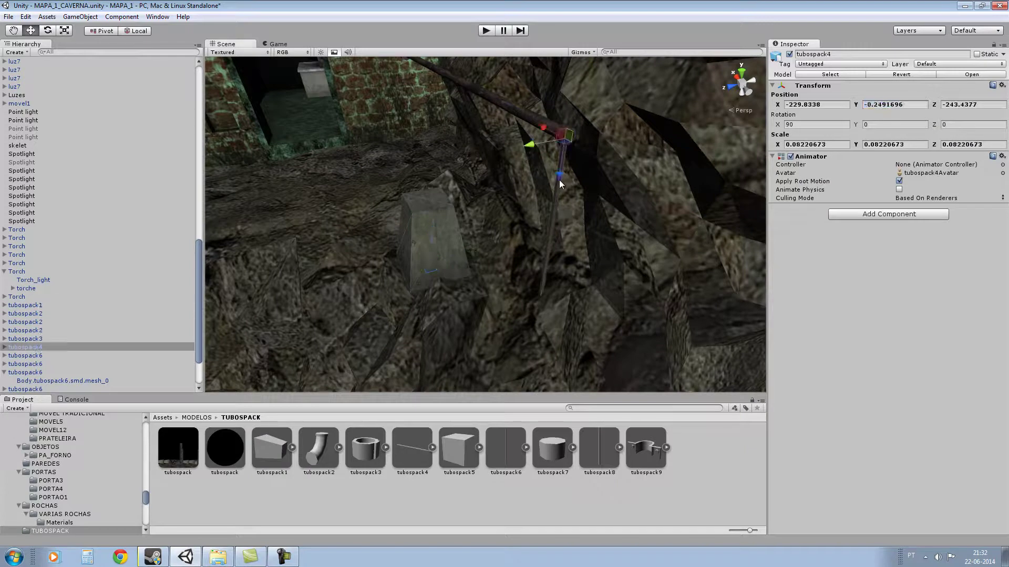
click(889, 104)
right_click(887, 104)
click(916, 123)
click(443, 240)
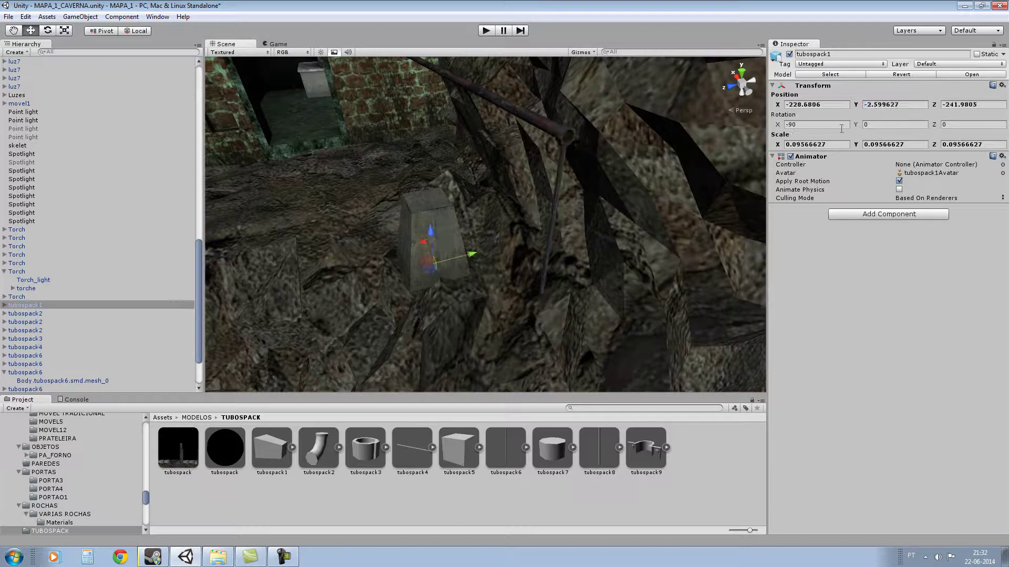
right_click(892, 104)
click(924, 135)
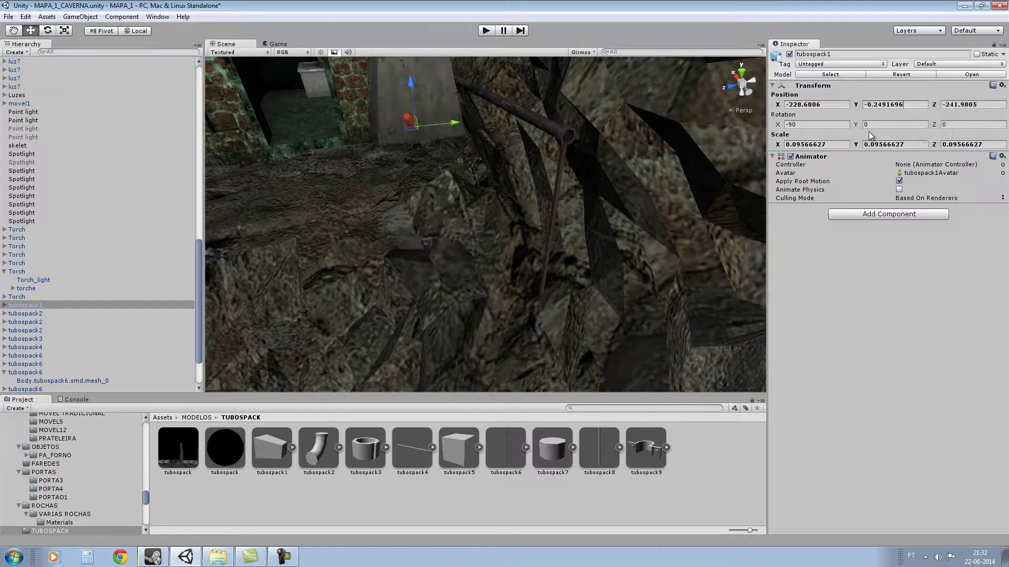
Step: Copy the tubospack4 rod's X position, -229.8338, to the tubospack1 block
click(559, 181)
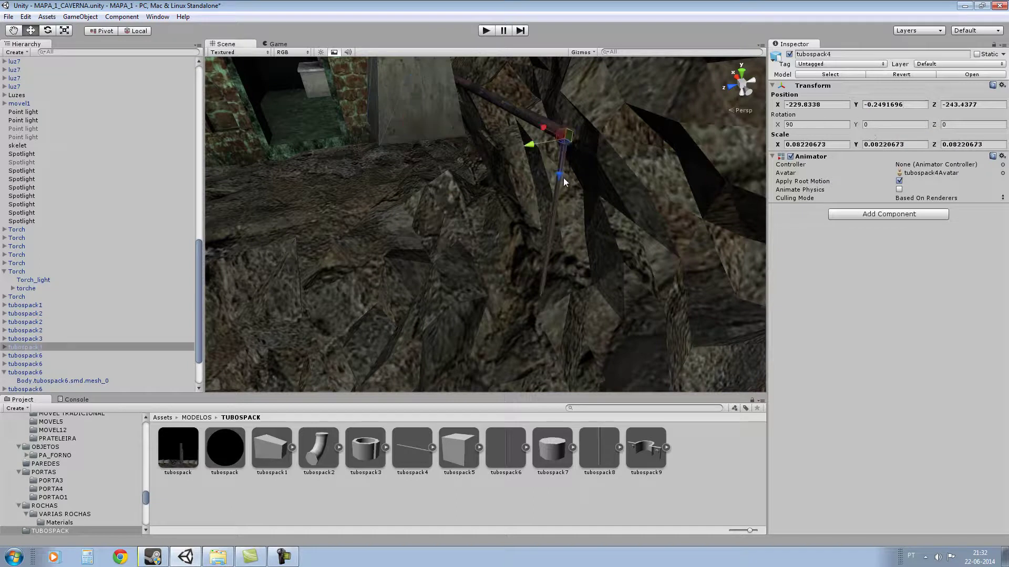
right_click(830, 105)
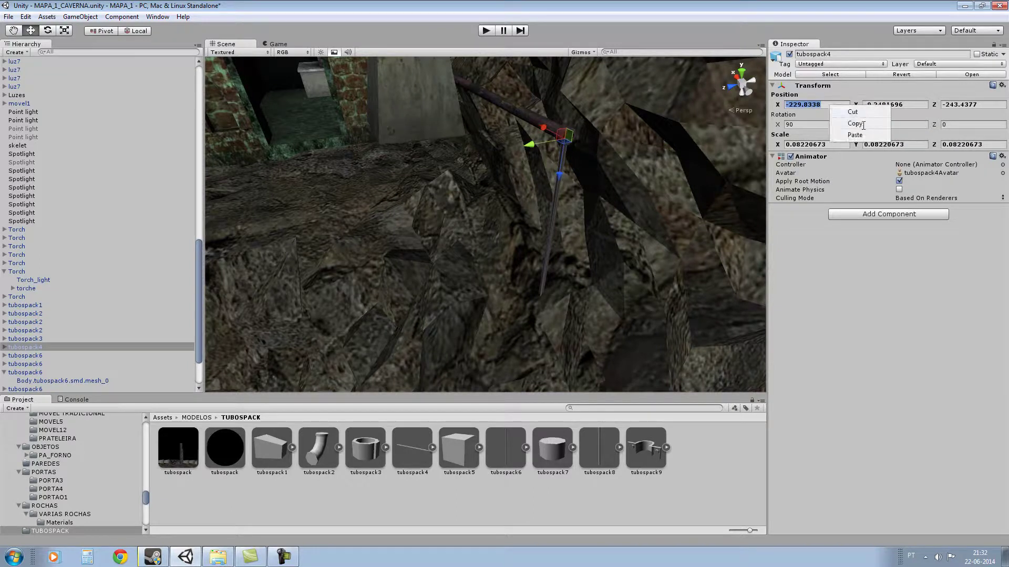
click(444, 119)
click(835, 104)
right_click(835, 105)
click(867, 136)
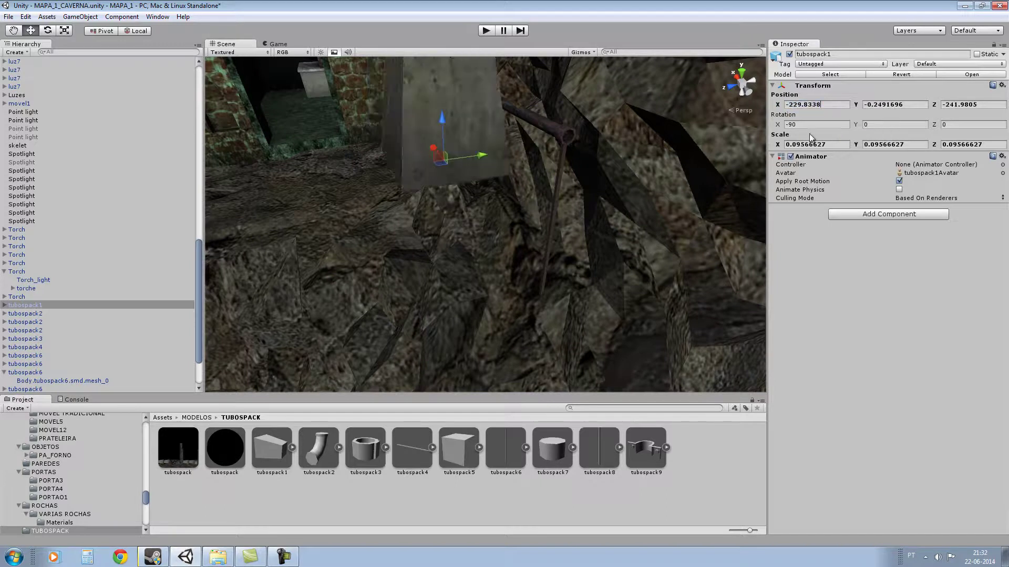
Step: Copy the tubospack4 rod's Z position, -243.4377, to the tubospack1 block
click(558, 194)
click(969, 105)
right_click(970, 105)
click(972, 124)
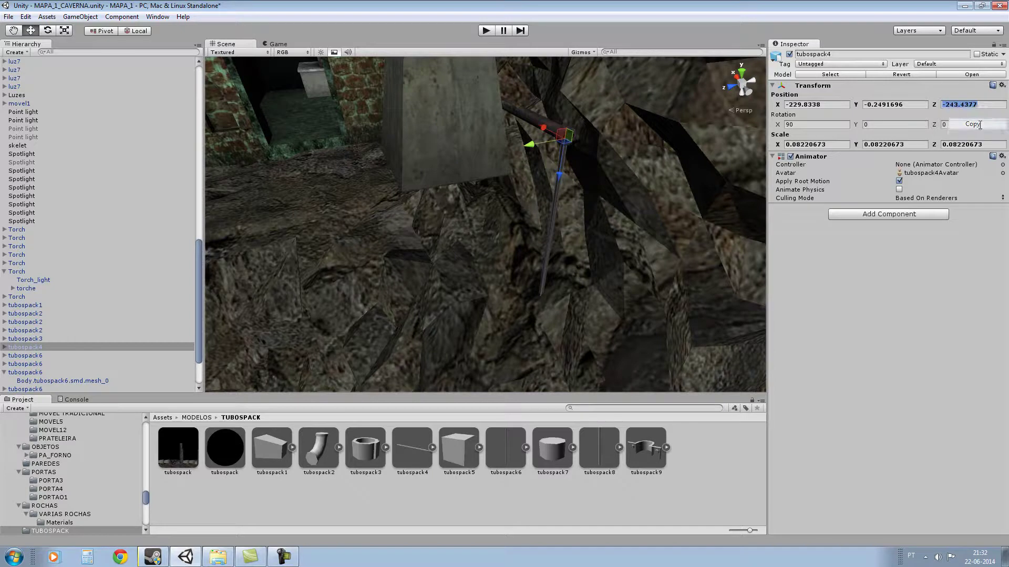
click(444, 135)
right_click(956, 105)
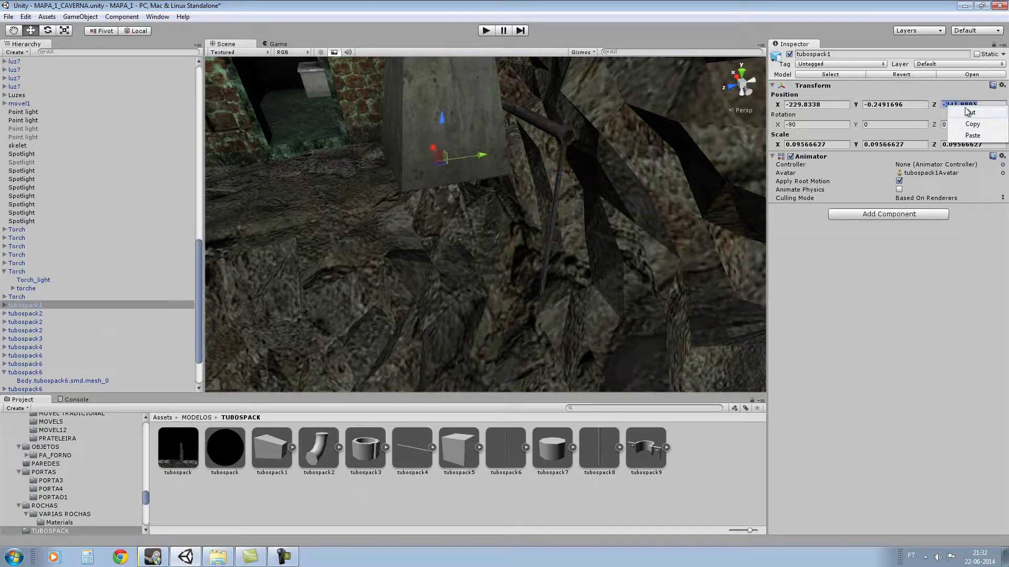
click(978, 135)
Step: Lower the tubospack1 block beneath the rod to about -3.358 on Y and center it at about -243.42 on Z
drag(551, 118, 540, 289)
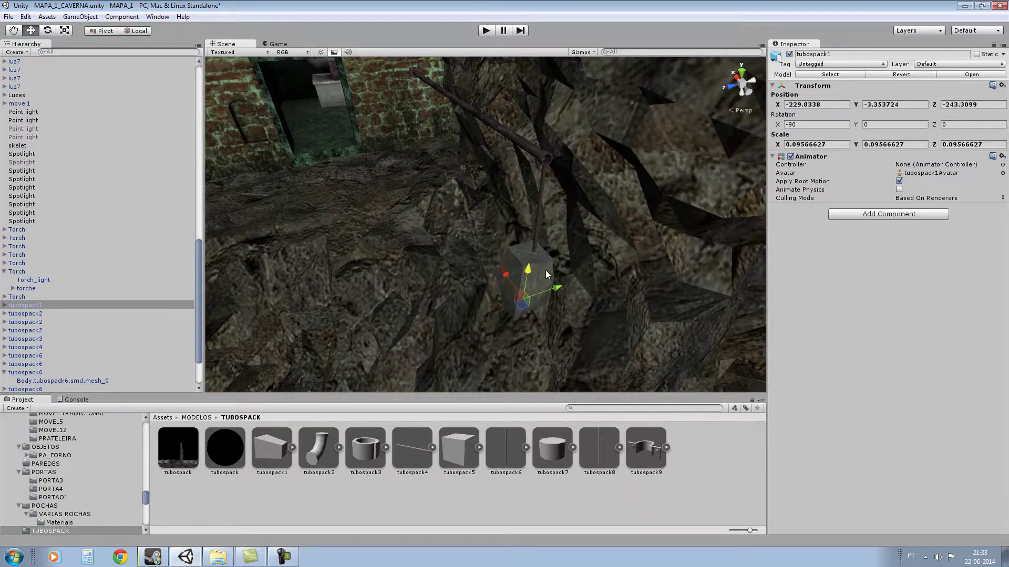
right_drag(545, 278, 587, 285)
scroll(516, 249, up, 5)
right_drag(515, 248, 435, 273)
drag(435, 273, 444, 275)
scroll(500, 273, down, 3)
right_drag(537, 271, 396, 281)
scroll(403, 222, up, 3)
scroll(396, 282, up, 3)
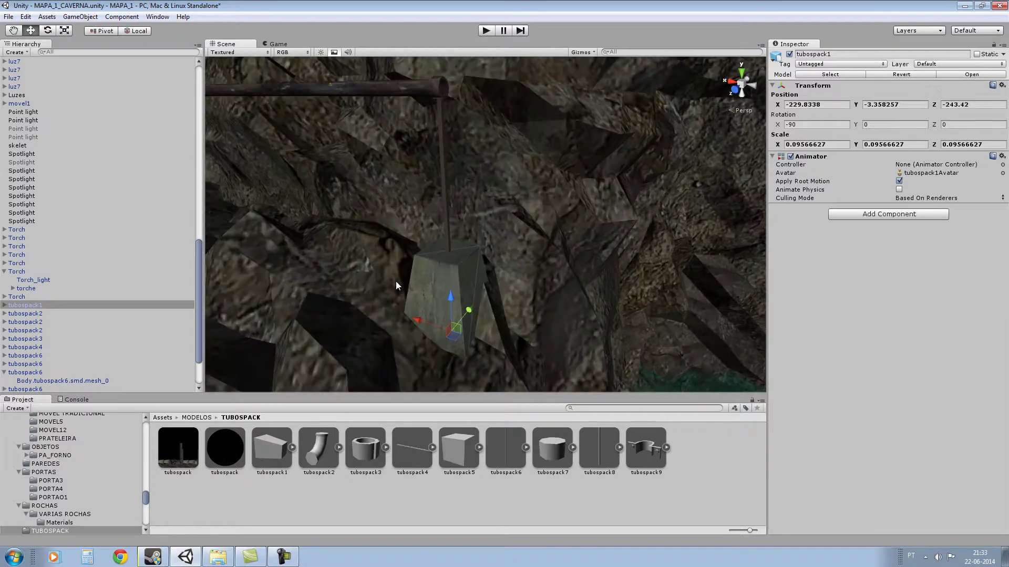
Step: Enlarge the tubospack1 block uniformly to a scale of about 0.1106 and raise it slightly to about -3.347 on Y
scroll(396, 281, down, 2)
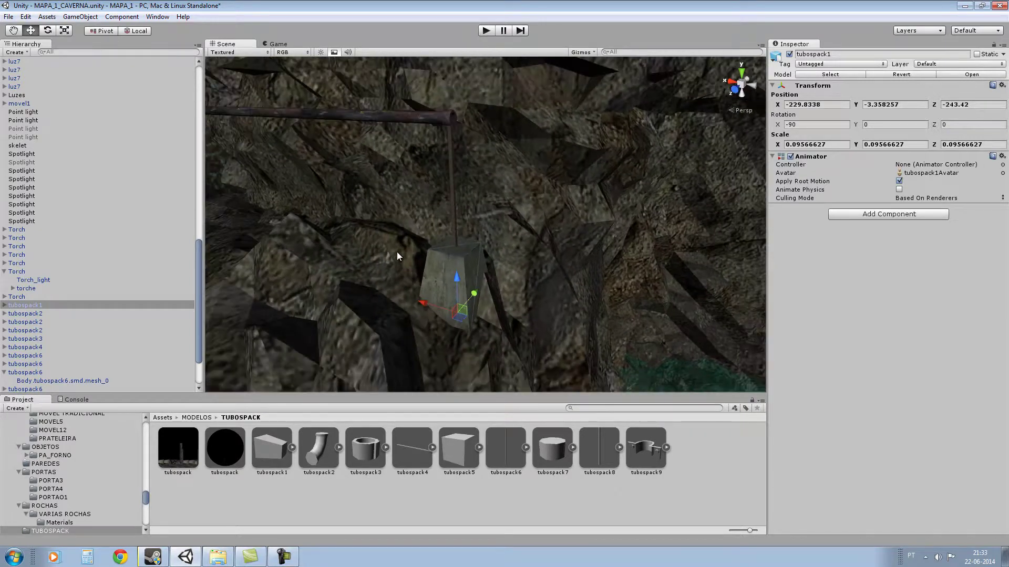
click(65, 30)
drag(459, 311, 464, 311)
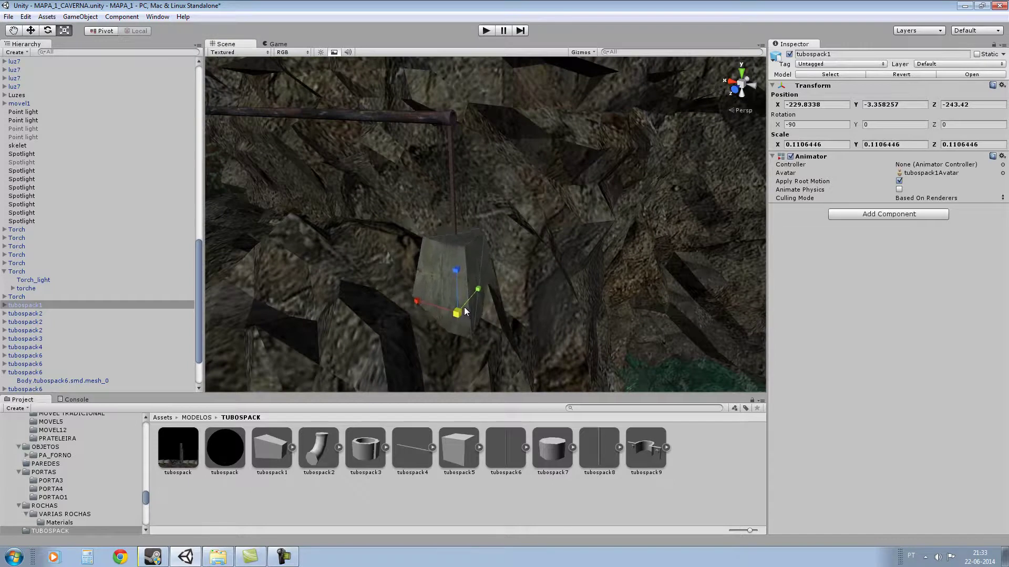
click(31, 31)
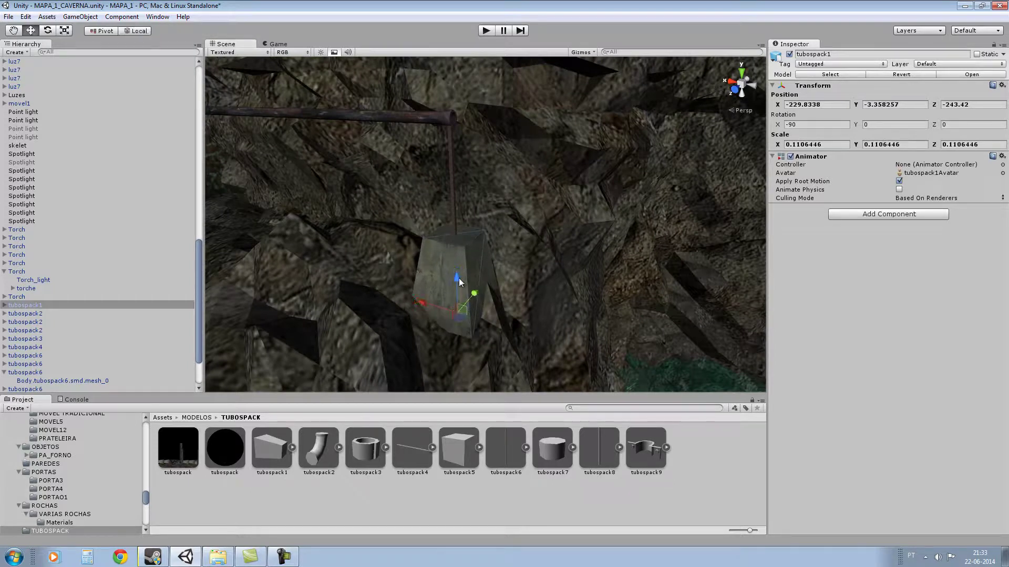
mouse_move(458, 281)
mouse_down()
mouse_move(456, 269)
mouse_move(456, 278)
mouse_up()
right_drag(458, 280, 438, 238)
scroll(506, 263, down, 6)
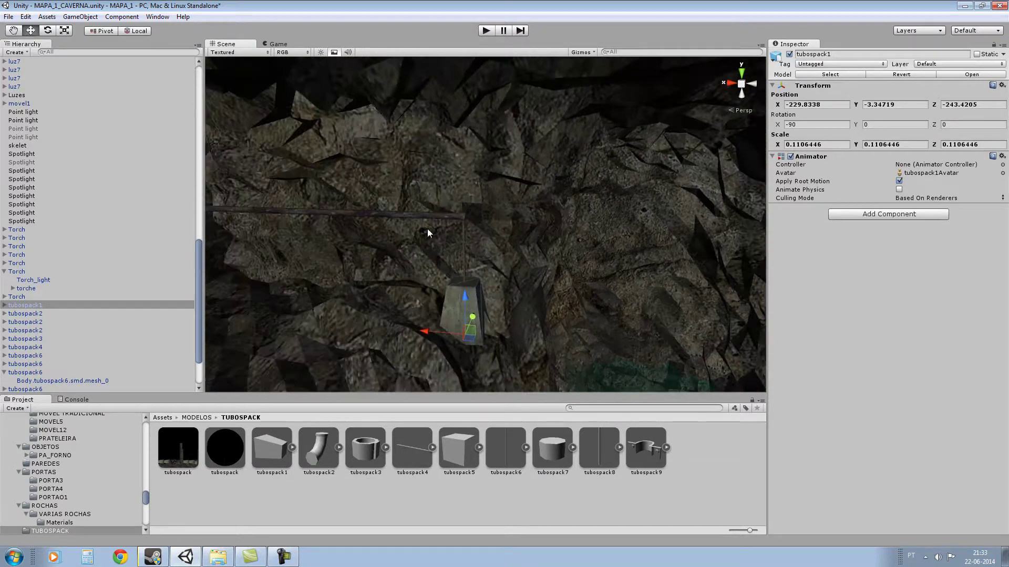
Step: Duplicate the long tubospack6 pipe and slide the copy along the cave wall to about -229.834 on X
click(426, 218)
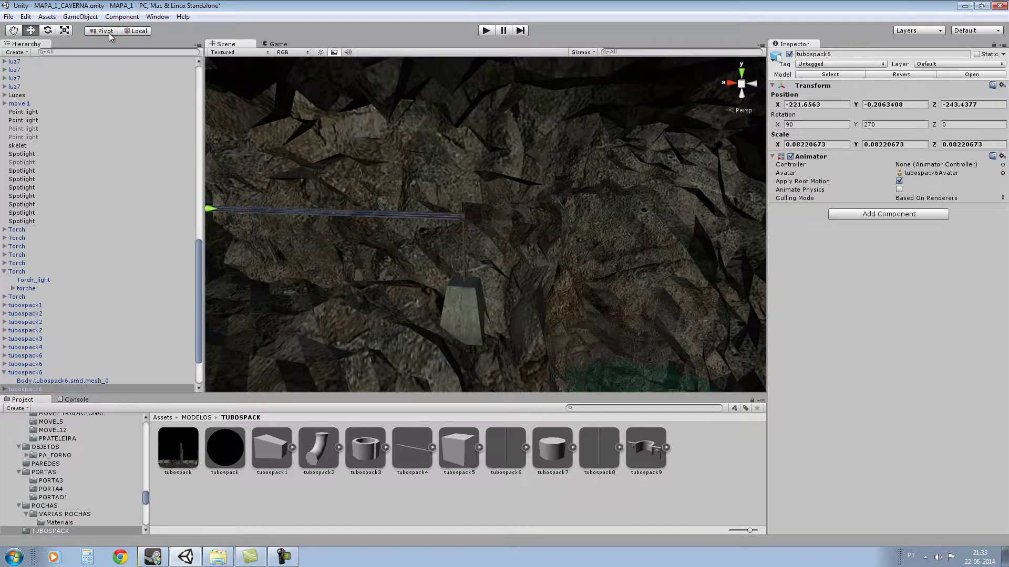
click(25, 17)
click(51, 68)
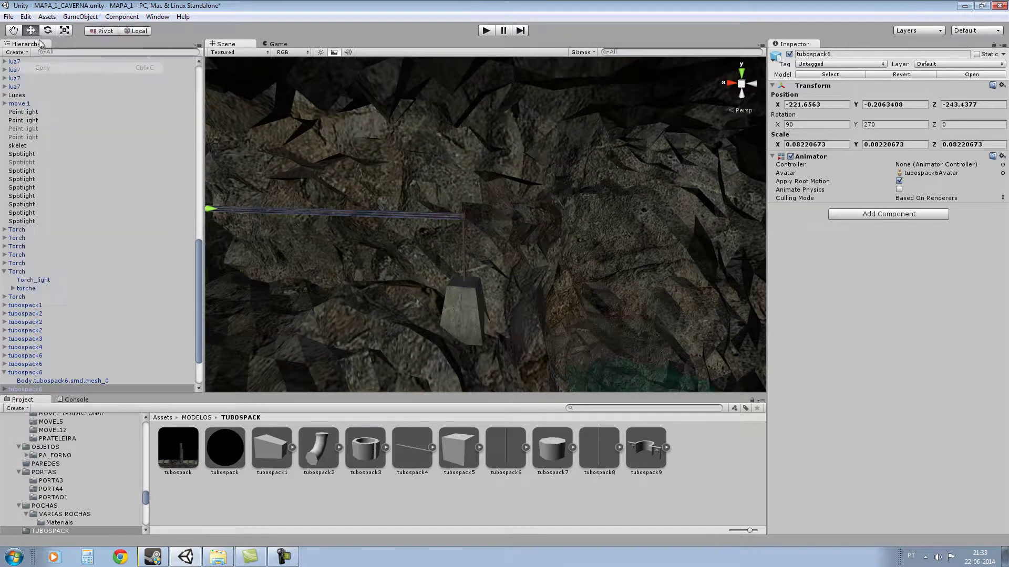
click(26, 17)
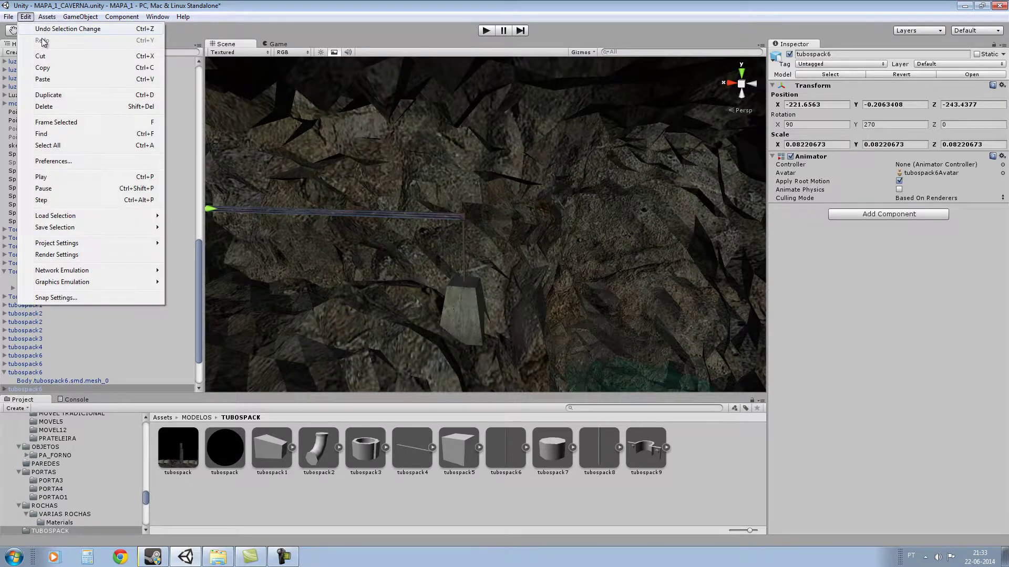
click(57, 80)
drag(240, 212, 464, 222)
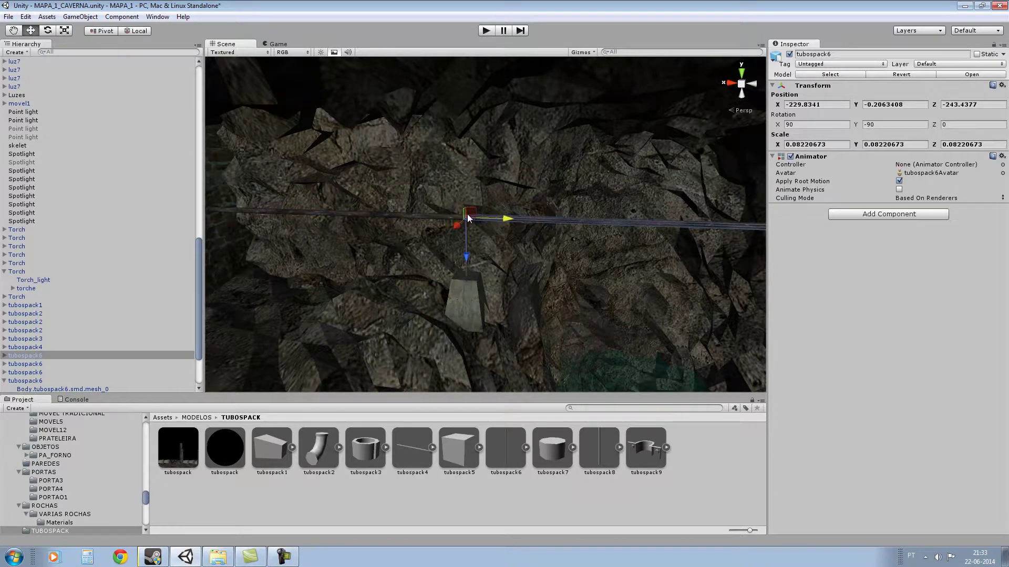
Step: Fine-tune the copied pipe's start against the ring joint, at about -229.86 on X
scroll(467, 210, up, 10)
right_drag(520, 221, 499, 231)
scroll(487, 192, up, 3)
scroll(487, 192, up, 4)
scroll(489, 192, down, 2)
mouse_move(556, 271)
mouse_down()
mouse_move(570, 273)
mouse_move(554, 272)
mouse_up()
scroll(514, 247, down, 4)
Step: Examine how far the copied pipe runs along the cave wall and how it meets the ring joint
right_drag(514, 247, 663, 256)
alt+drag(385, 230, 439, 215)
scroll(385, 222, down, 10)
scroll(439, 214, up, 3)
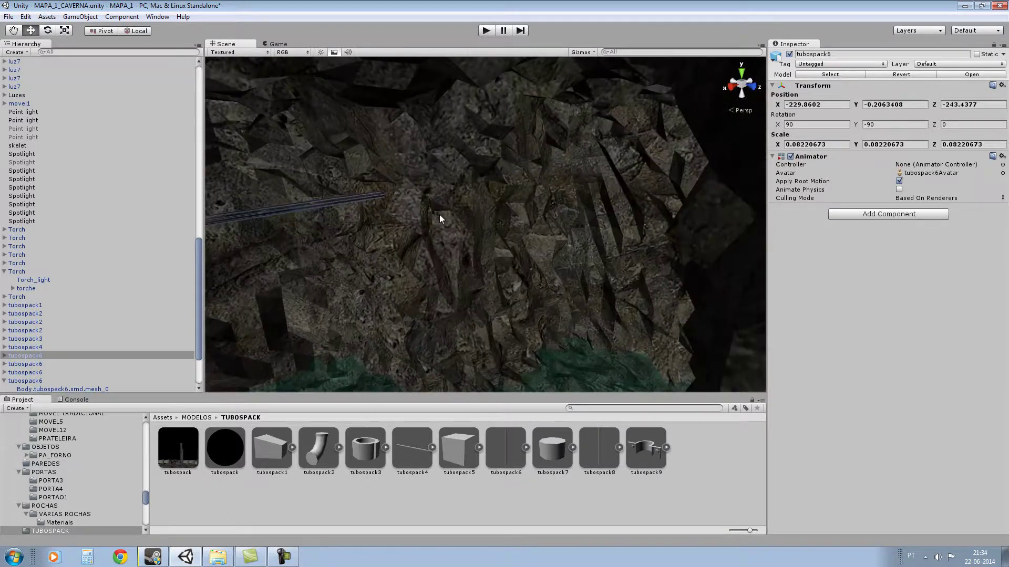
right_drag(439, 214, 312, 230)
alt+drag(312, 231, 544, 218)
right_drag(545, 218, 623, 261)
scroll(466, 191, up, 3)
scroll(623, 261, up, 4)
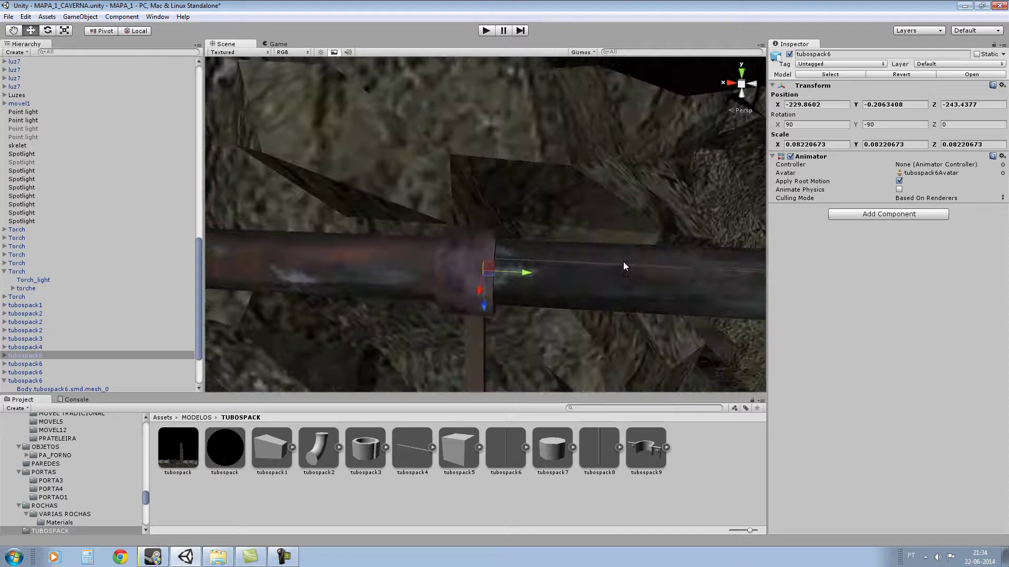
Step: Select the tubospack3 ring and tubospack4 rod together and duplicate them in place
click(461, 280)
key(f)
shift+click(481, 304)
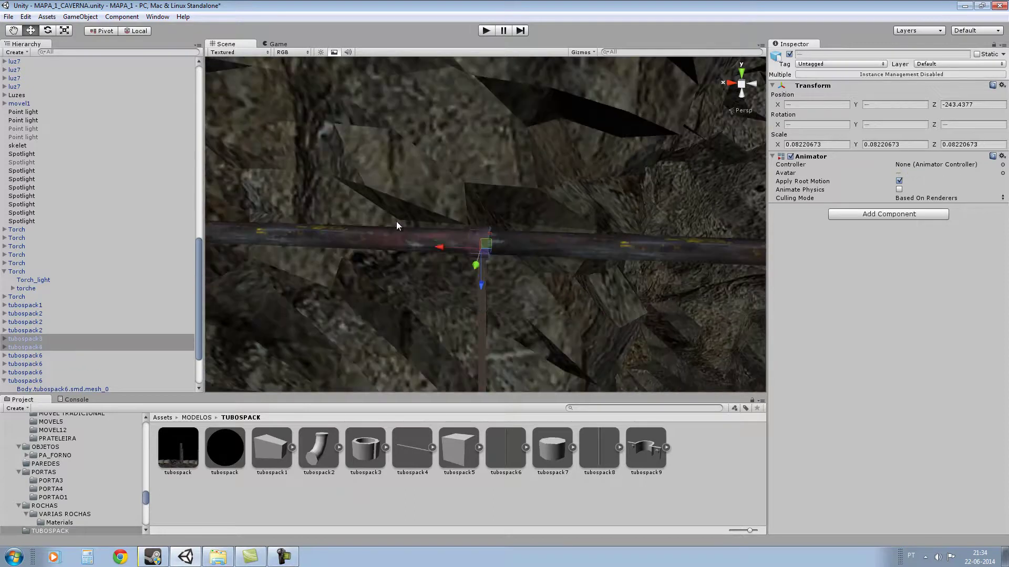
key(f)
click(24, 18)
click(55, 67)
click(26, 17)
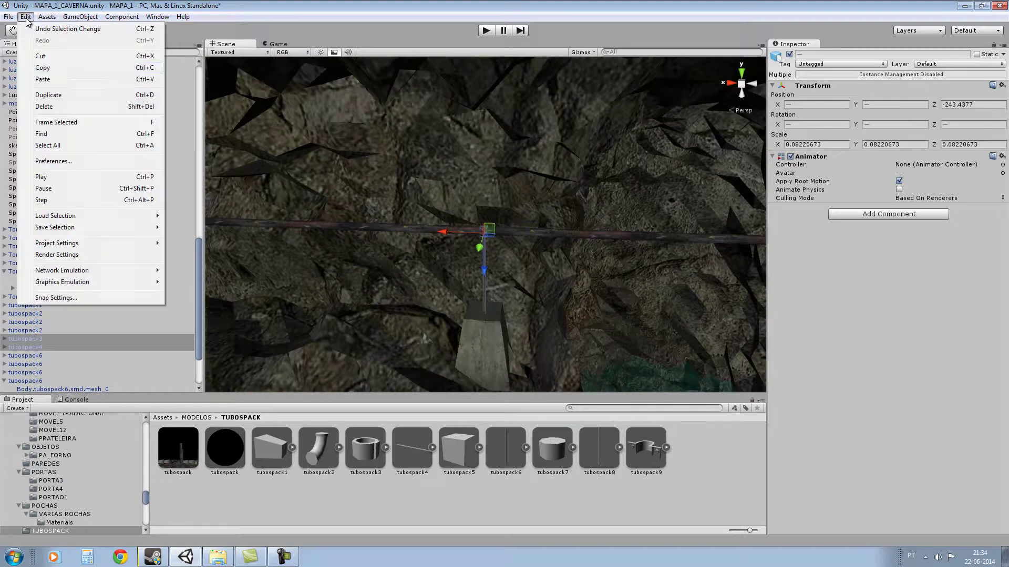
click(58, 79)
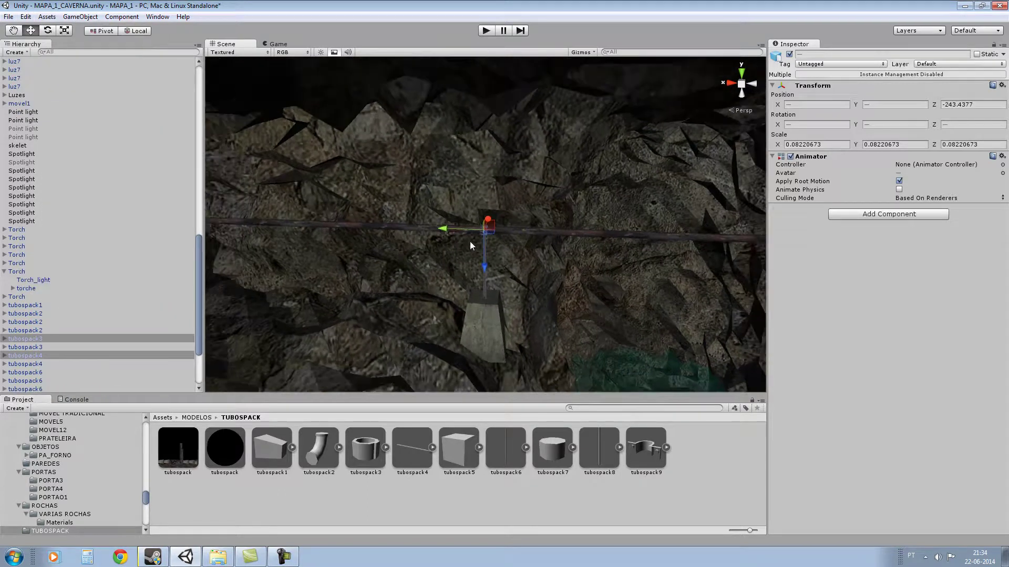
Step: Slide the duplicated ring and rod along the new pipe to its open far end
drag(443, 231, 665, 234)
right_drag(457, 232, 288, 187)
mouse_move(357, 191)
right_down()
mouse_move(396, 196)
mouse_move(369, 203)
right_up()
drag(358, 198, 476, 214)
right_drag(476, 213, 591, 222)
scroll(591, 222, up, 1)
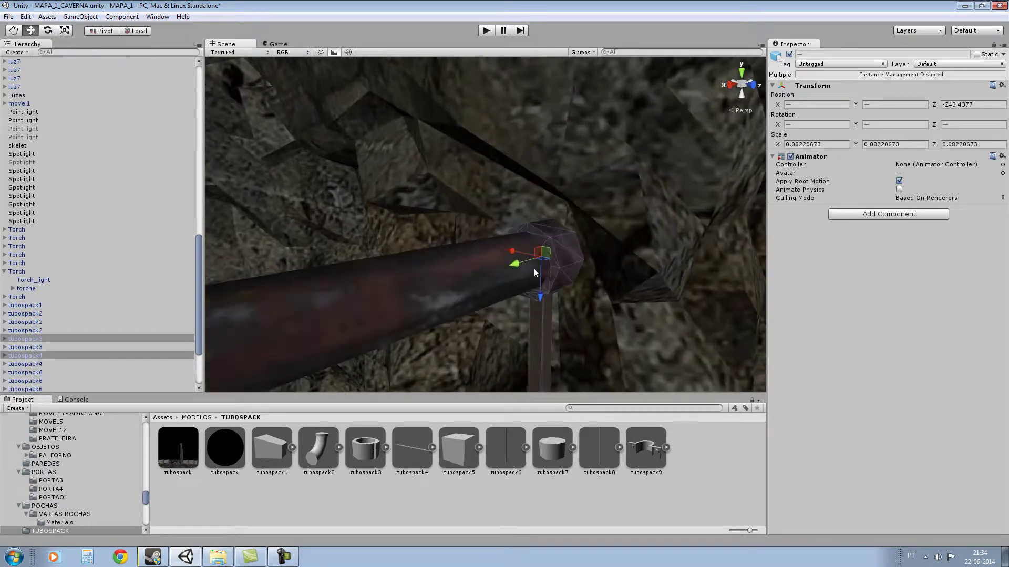
Step: Nudge the duplicated ring and rod further along so the ring caps the copied pipe's open end
mouse_move(512, 262)
mouse_down()
mouse_move(531, 257)
mouse_move(522, 261)
mouse_up()
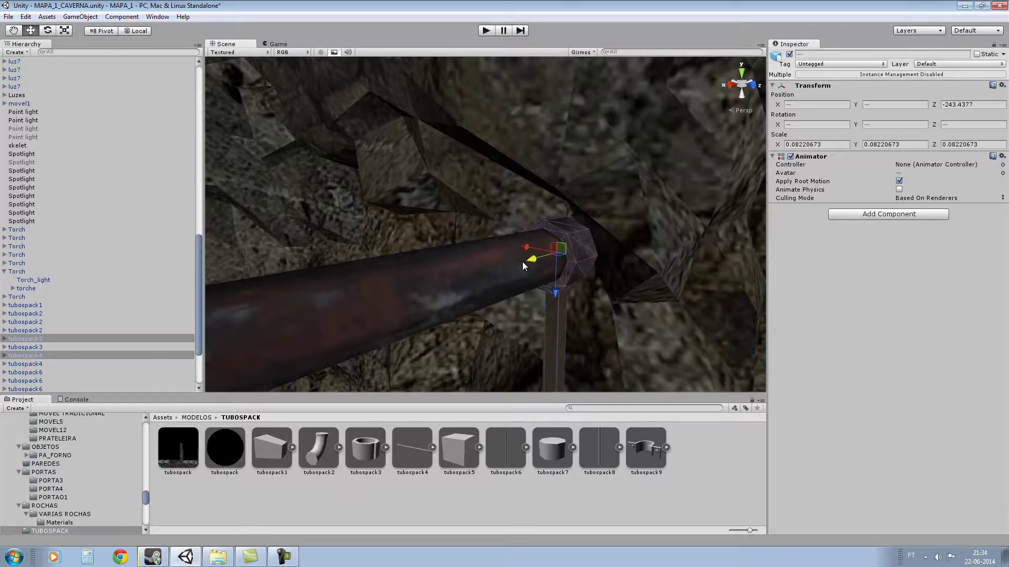
scroll(522, 262, down, 3)
scroll(522, 260, up, 1)
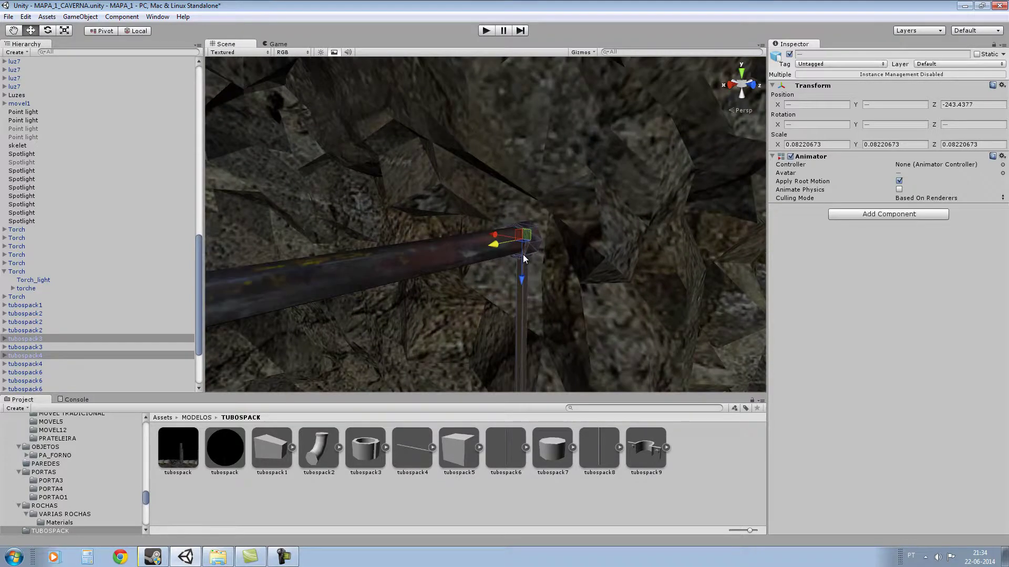
Step: Rotate the duplicated ring and rod together around the pipe's axis until the rod points up towards the cave ceiling
click(47, 30)
drag(553, 266, 540, 187)
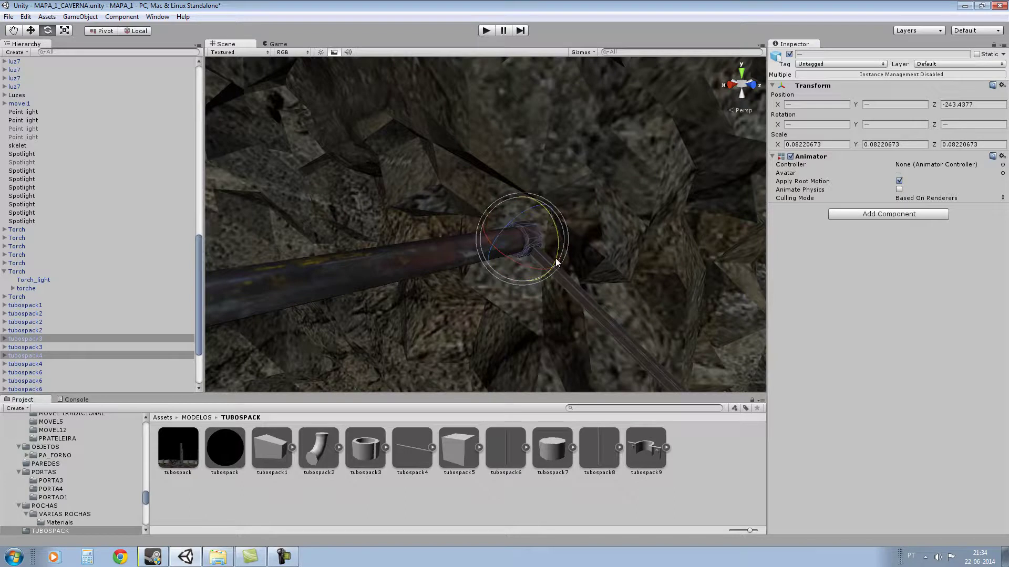
drag(556, 256, 533, 177)
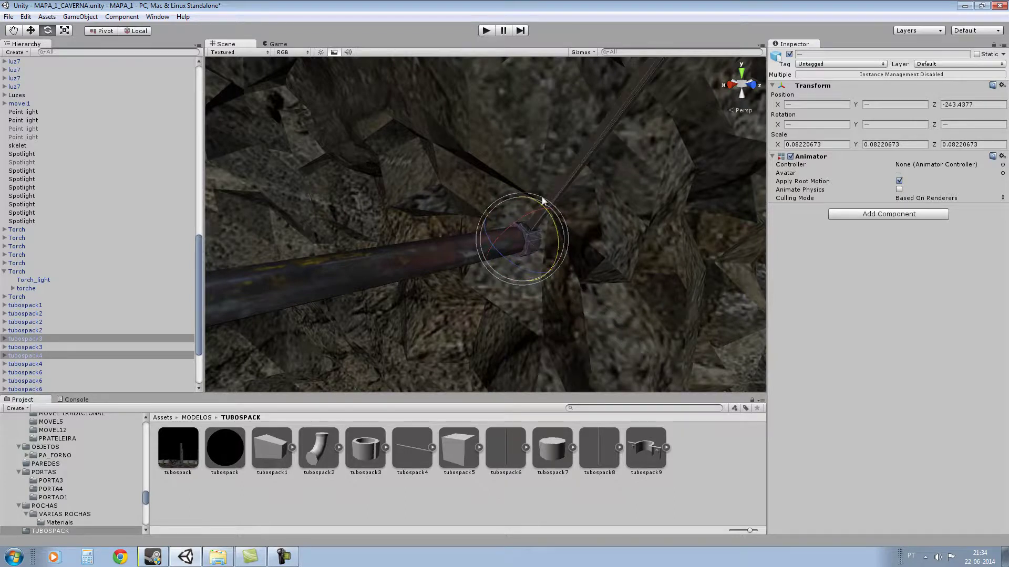
drag(557, 241, 545, 191)
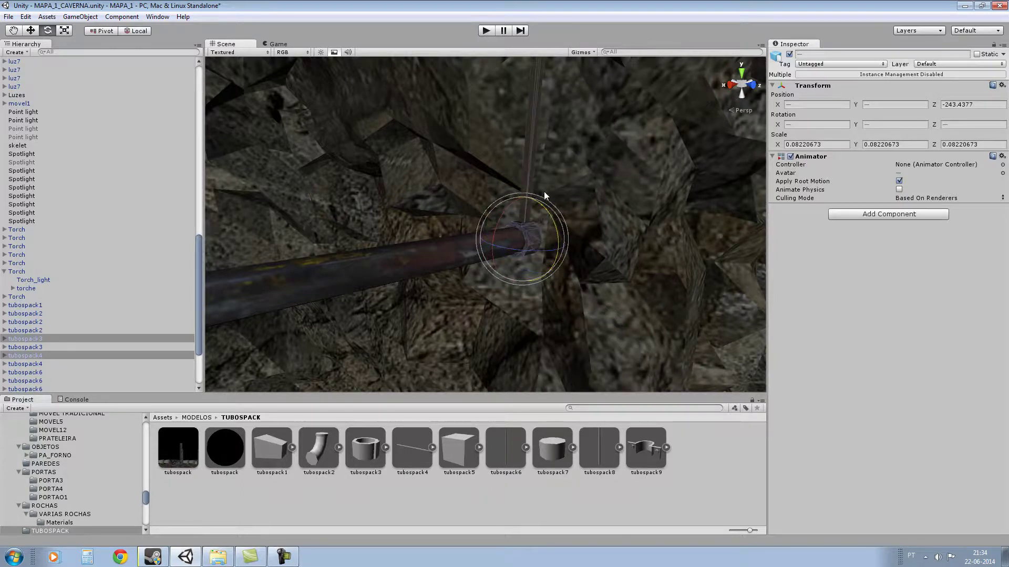
Step: Straighten the duplicated tubospack3 ring by setting its rotation to -90 on X and -90 on Y
click(576, 253)
click(533, 242)
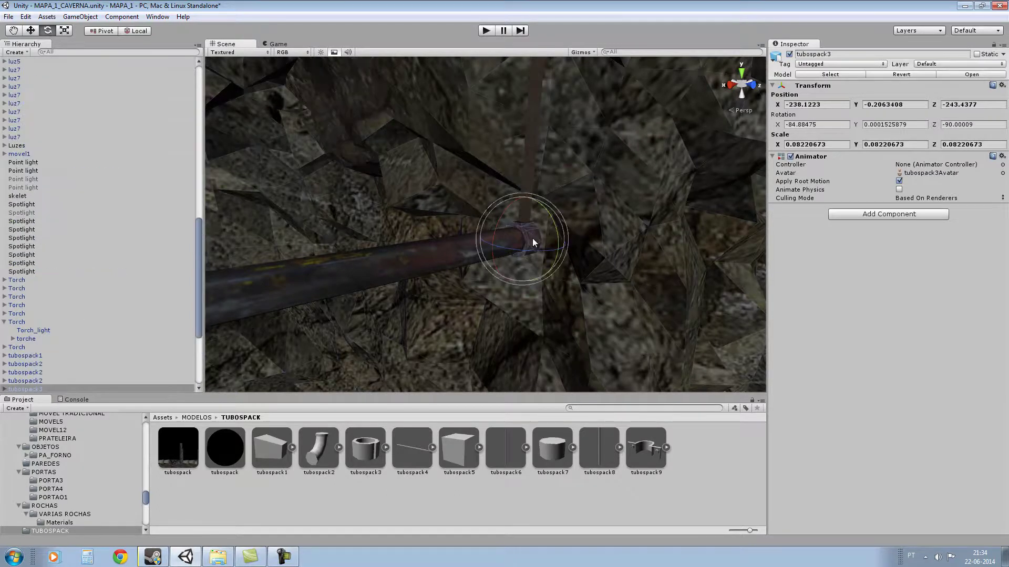
drag(558, 242, 558, 237)
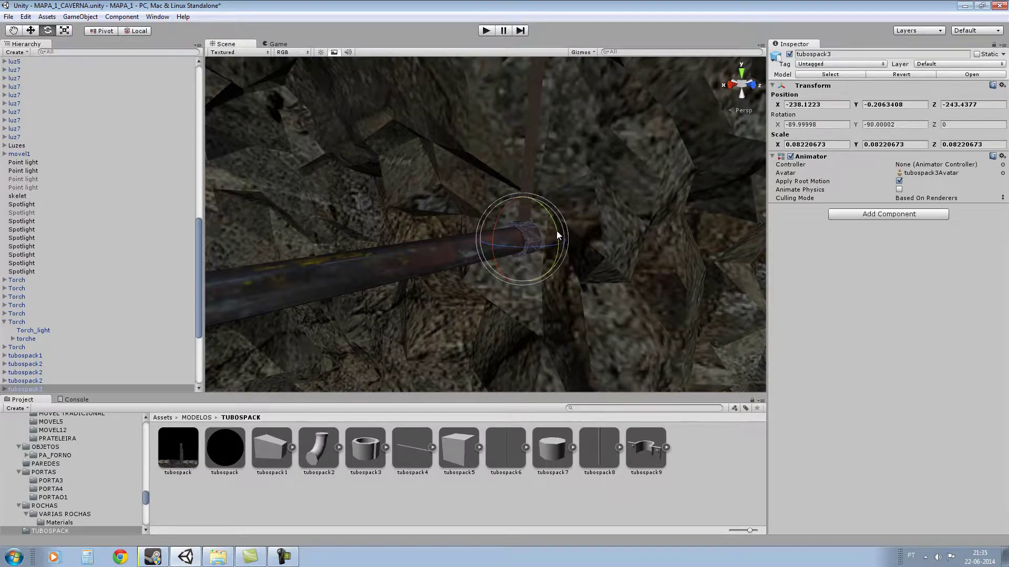
click(817, 125)
text(0)
click(899, 128)
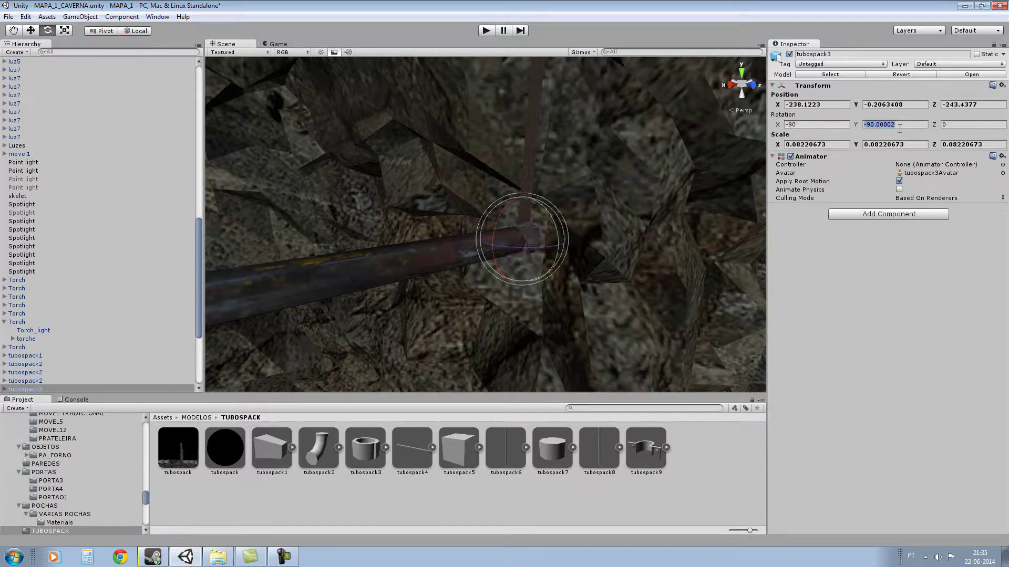
text(-90)
Step: Straighten the upright tubospack4 rod by setting its rotation to -90 on X, 0 on Y and 0 on Z
click(528, 171)
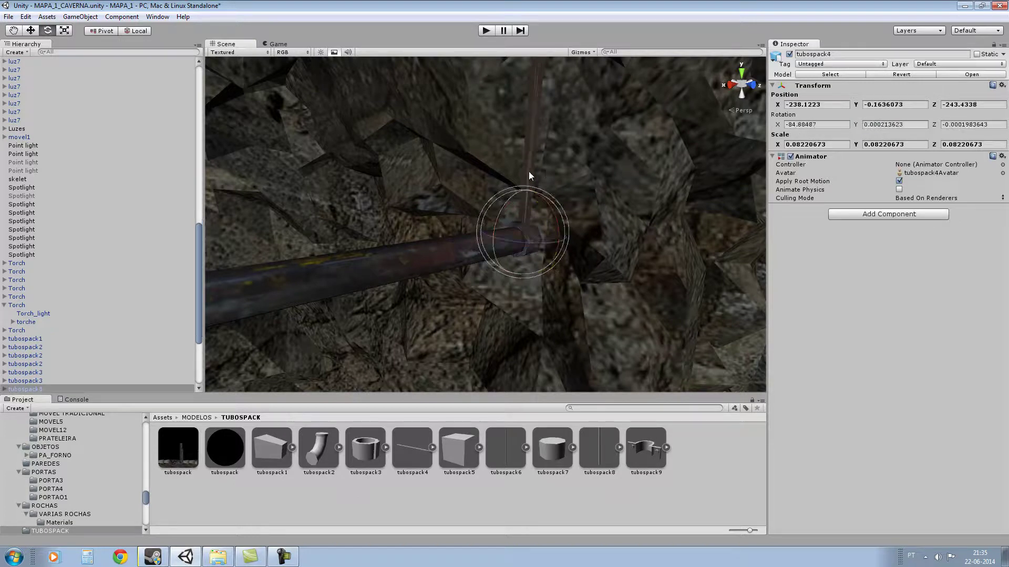
click(806, 124)
text(-90)
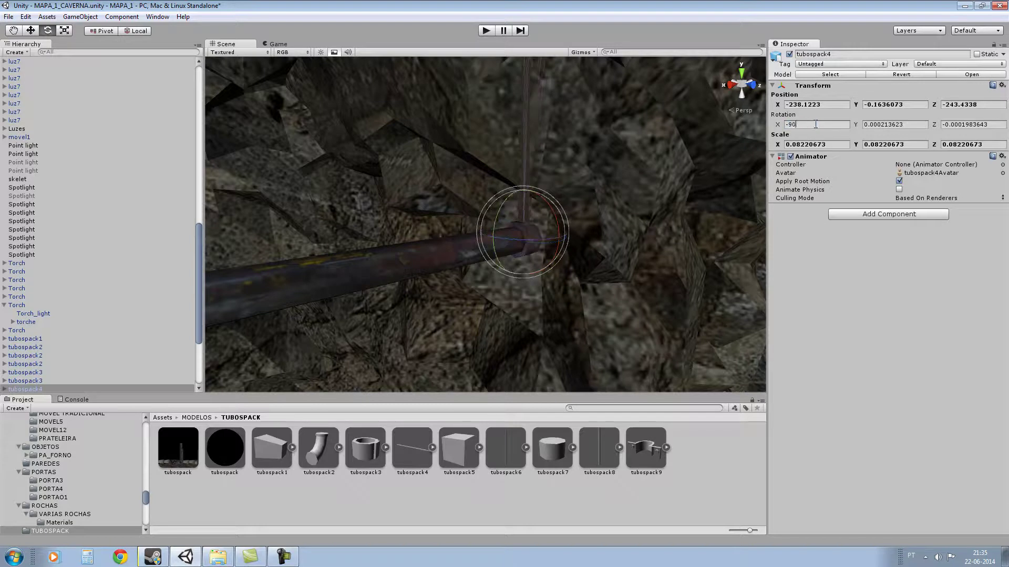
click(913, 125)
text(0)
click(963, 125)
text(0)
Step: Shift the upright rod's mesh along its length against the ring, to a local Z position of about 0.549
click(525, 169)
click(31, 30)
scroll(632, 196, up, 3)
drag(544, 198, 536, 192)
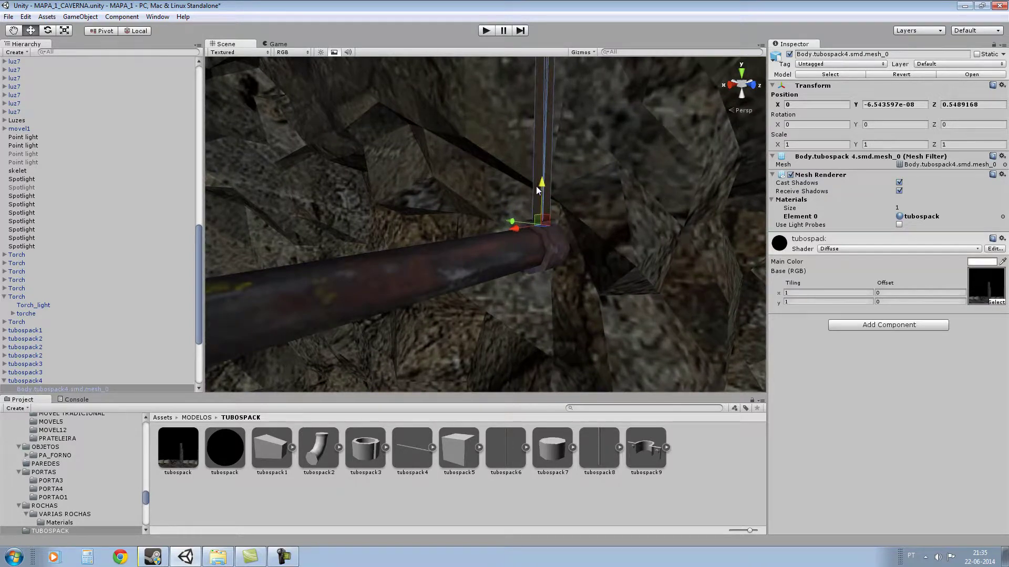
Step: Place a tubospack5 block in the scene beside the upright rod
scroll(533, 239, down, 5)
alt+drag(535, 243, 522, 210)
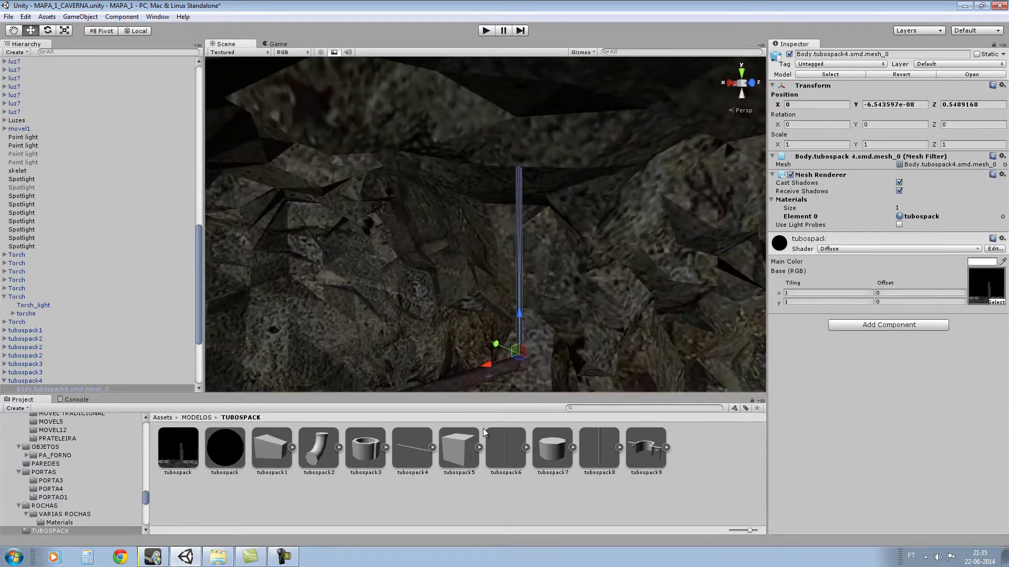
click(460, 445)
drag(458, 458, 572, 213)
Step: Copy the rod's scale of 0.08220673 to the tubospack5 block on X, Y and Z
click(519, 339)
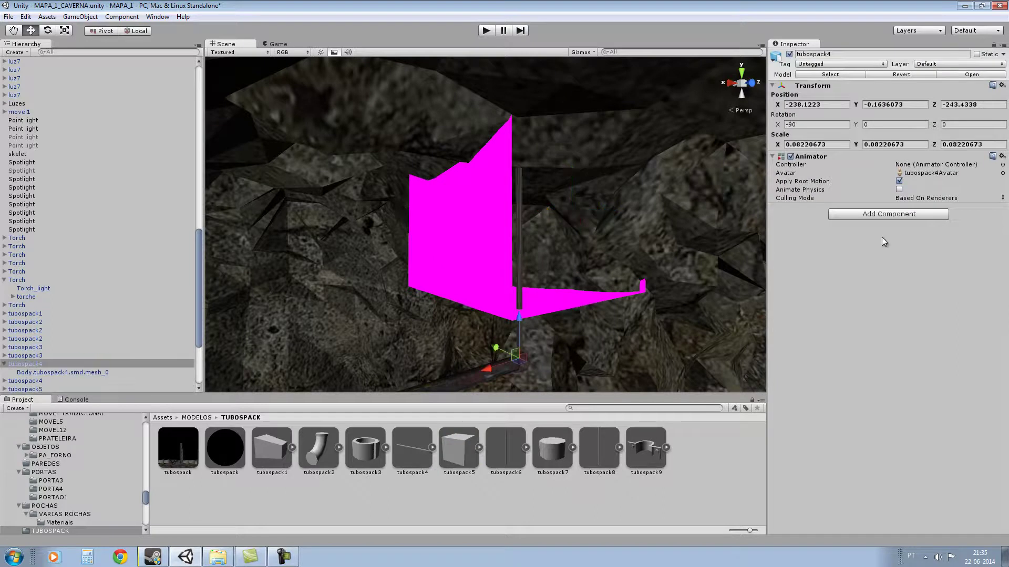
right_click(819, 145)
click(848, 166)
click(481, 275)
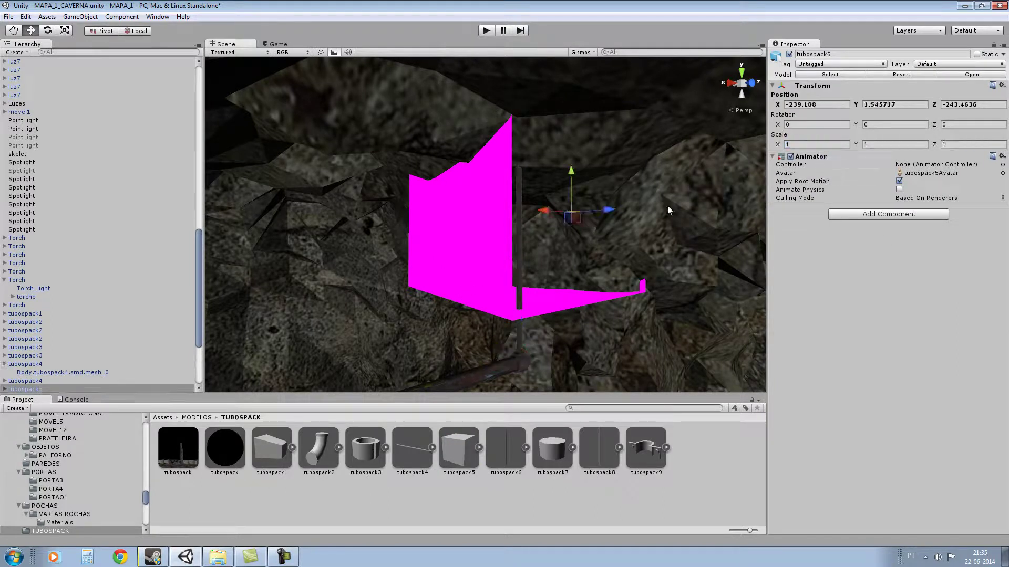
scroll(561, 260, down, 2)
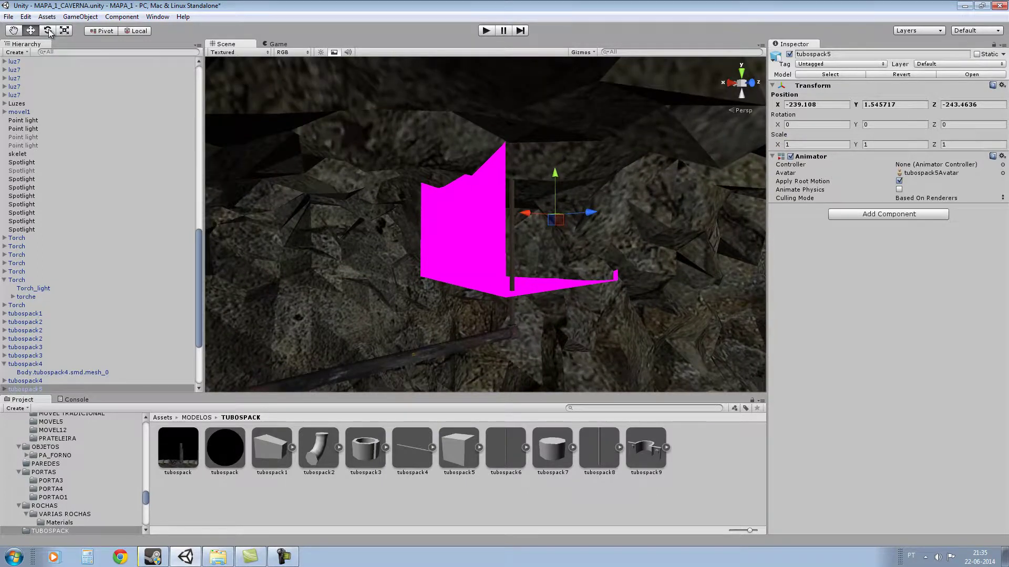
right_click(818, 143)
click(859, 179)
right_click(883, 147)
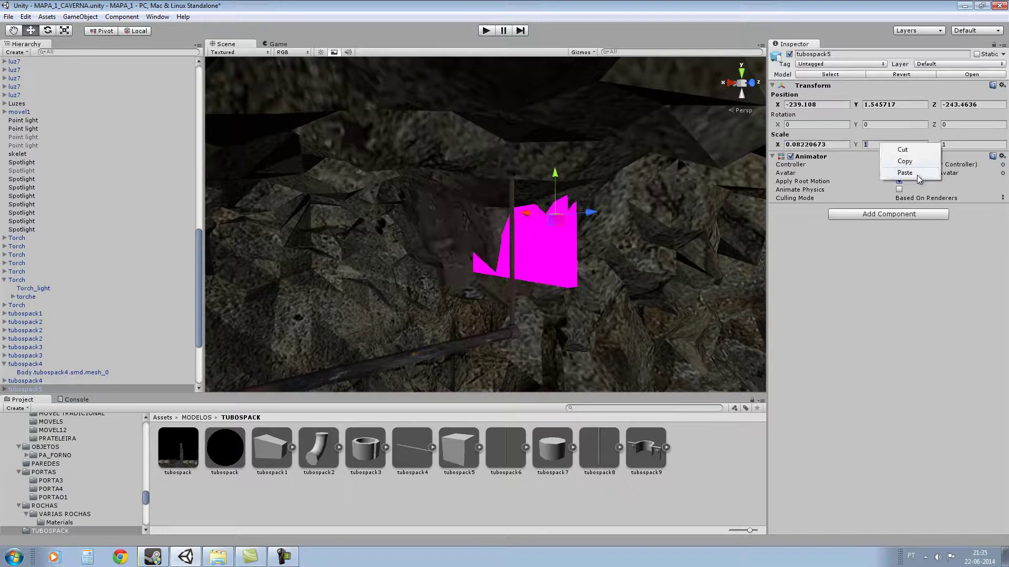
click(920, 179)
right_click(947, 142)
click(982, 178)
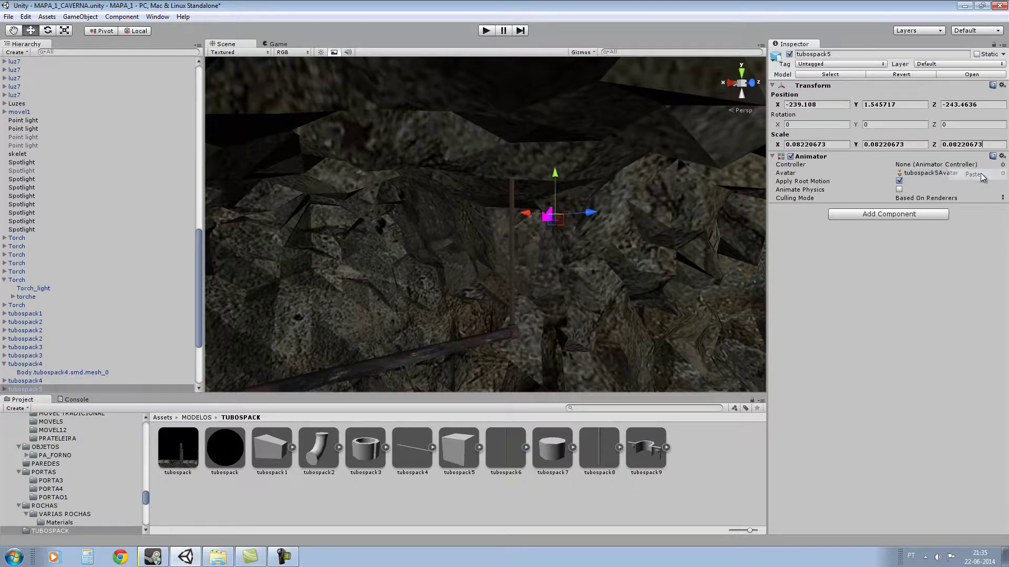
Step: Move the tubospack5 block onto the upright rod, at about -238.16 on X and 0.90 on Y
scroll(591, 260, up, 2)
drag(552, 211, 507, 216)
drag(517, 176, 520, 225)
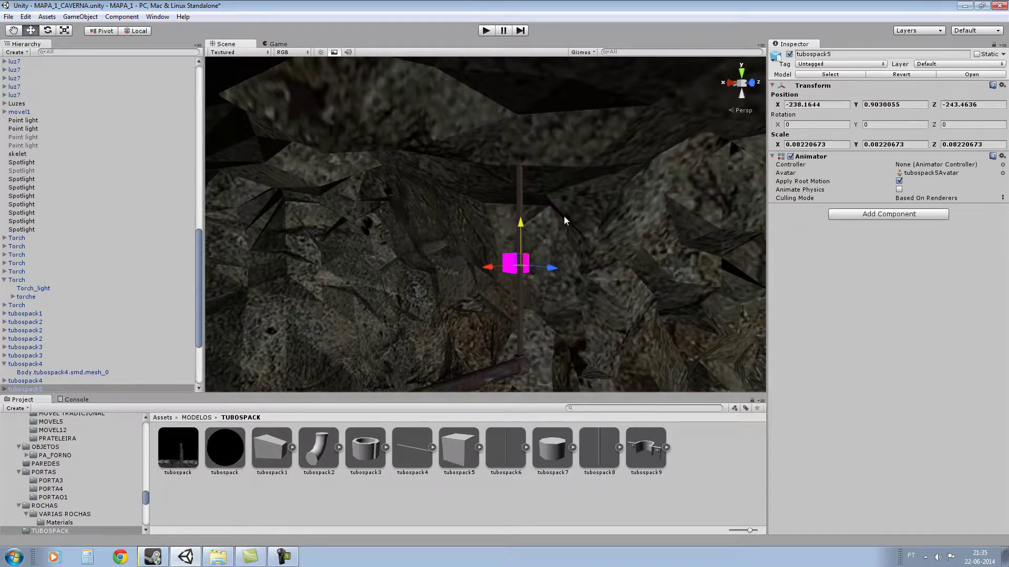
scroll(584, 210, up, 3)
right_drag(579, 191, 619, 153)
scroll(619, 151, up, 5)
right_drag(599, 186, 396, 265)
scroll(500, 272, down, 5)
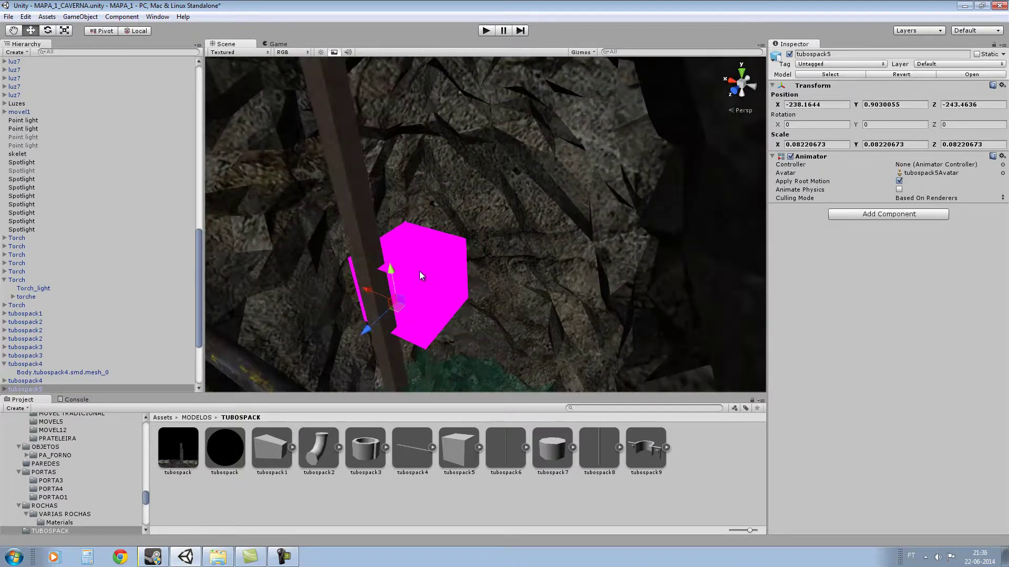
click(419, 271)
drag(225, 447, 436, 291)
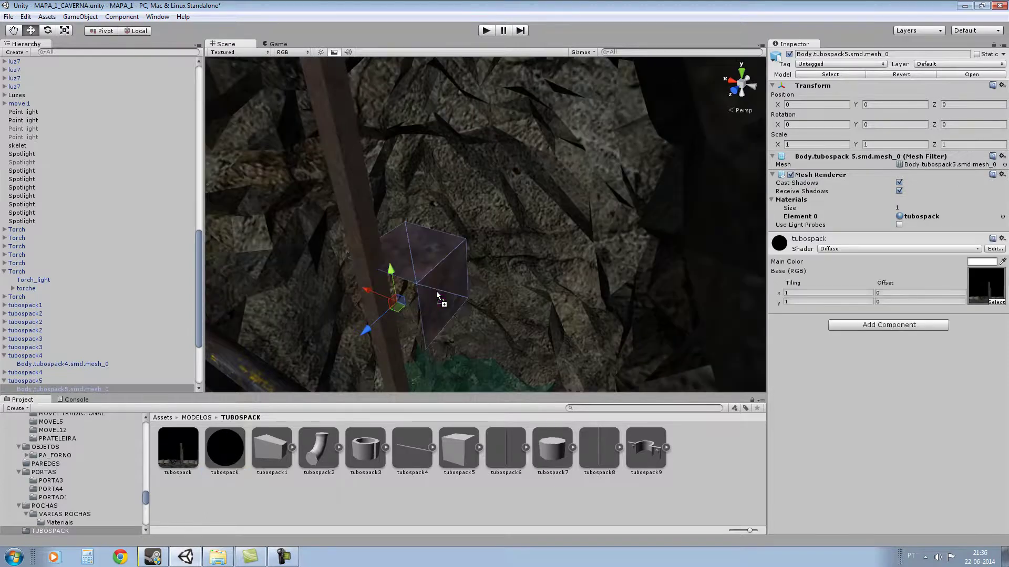
scroll(118, 284, down, 3)
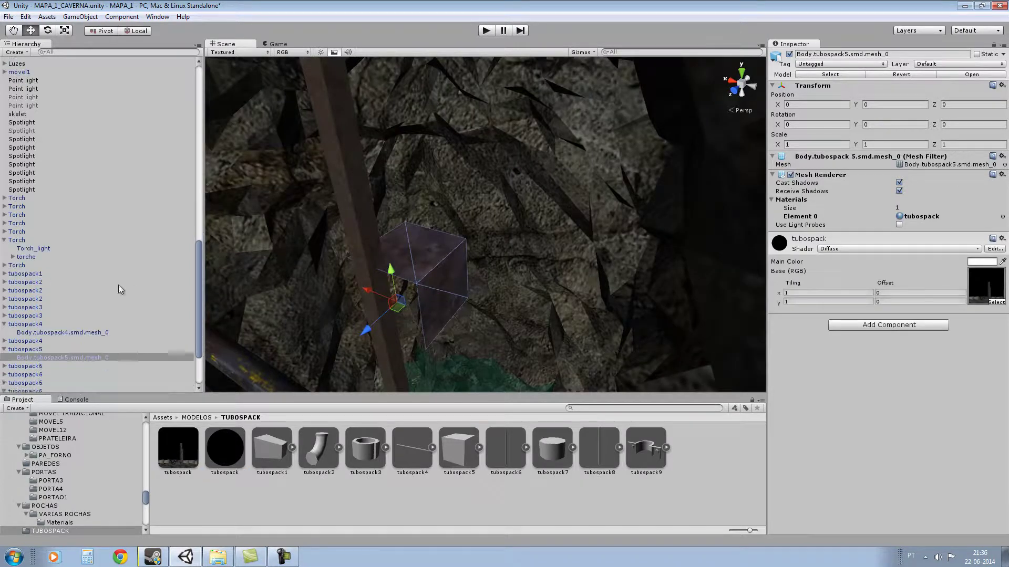
click(36, 350)
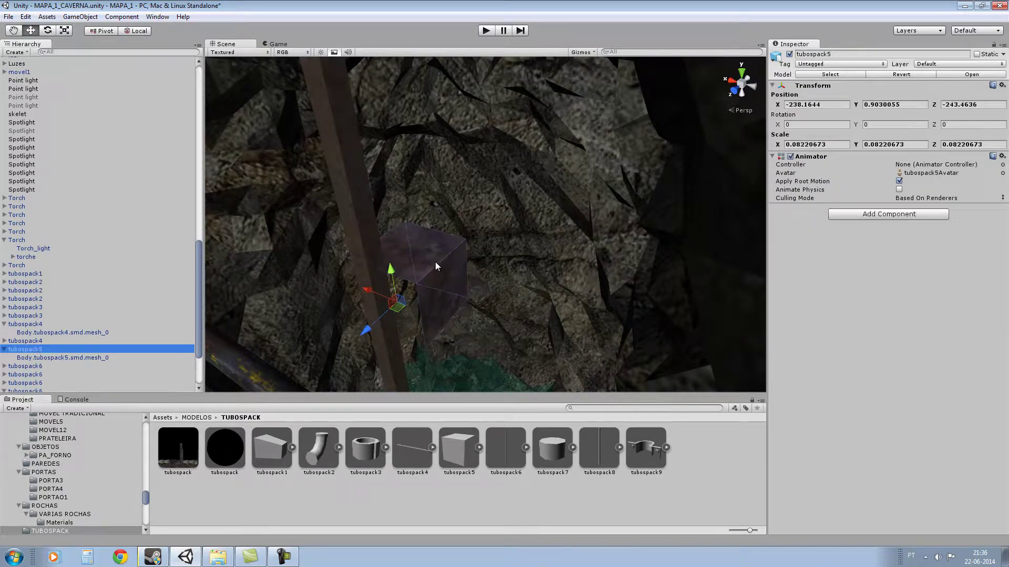
key(ctrl+z)
key(ctrl+z)
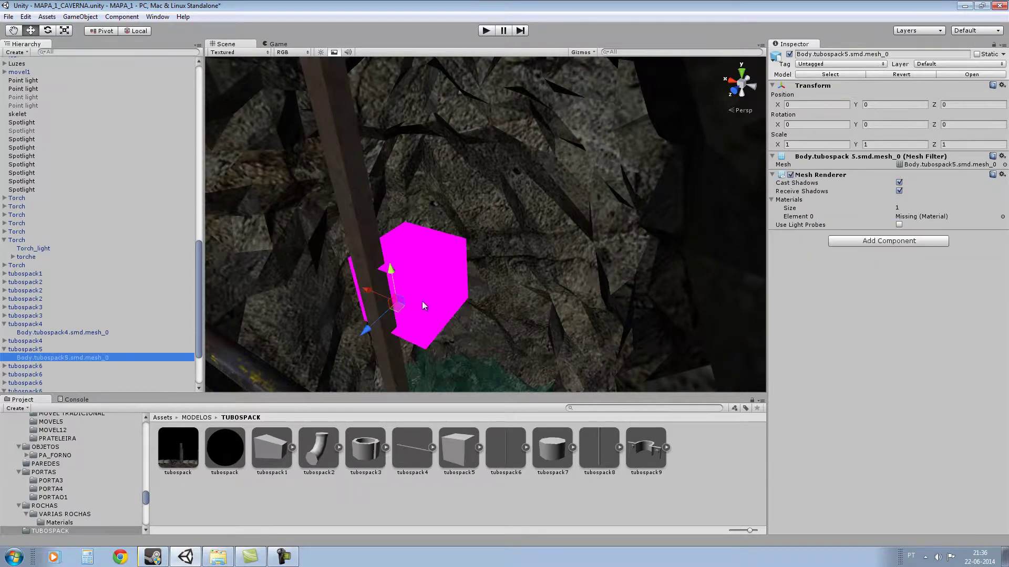
Step: Apply the tubospack material to the tubospack5 block on the rod
click(433, 291)
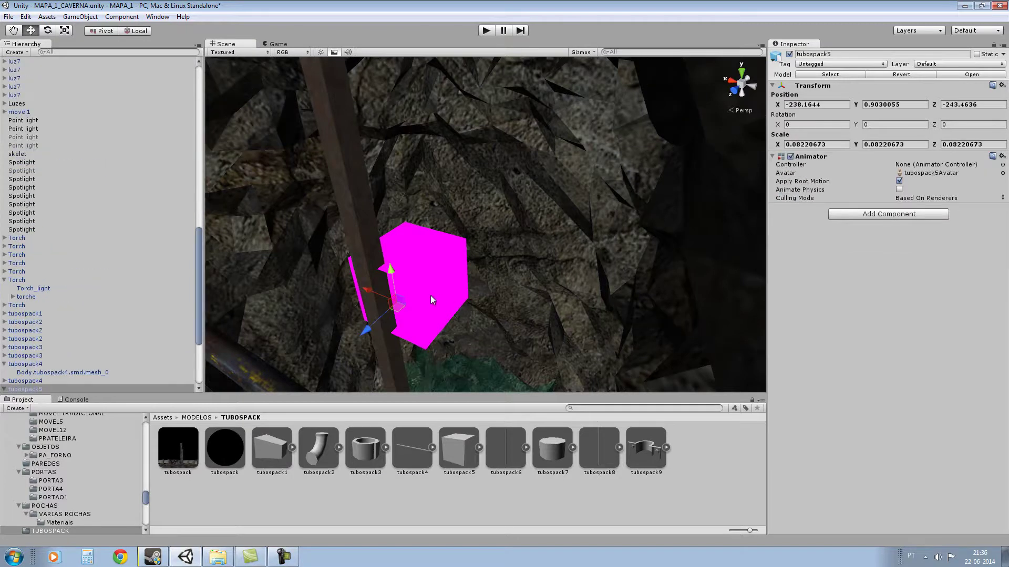
drag(244, 441, 436, 284)
scroll(437, 283, down, 3)
scroll(471, 279, up, 1)
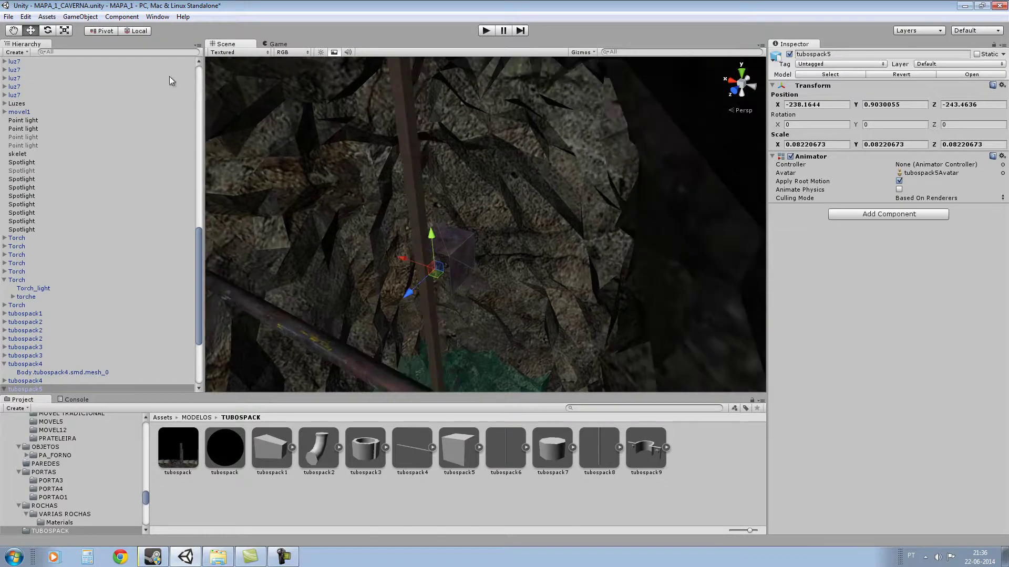
Step: Turn the tubospack5 block upright by setting its X rotation to -90
click(48, 32)
drag(410, 274, 491, 207)
click(835, 125)
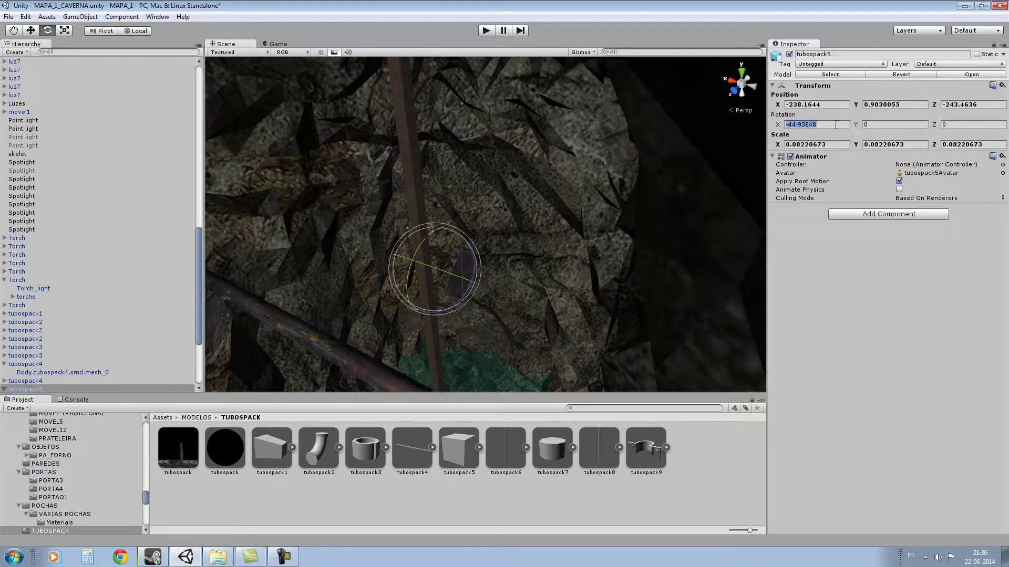
text(-90)
mouse_move(520, 171)
right_down()
mouse_move(534, 162)
mouse_move(486, 233)
mouse_move(590, 194)
mouse_move(513, 169)
right_up()
scroll(513, 170, down, 4)
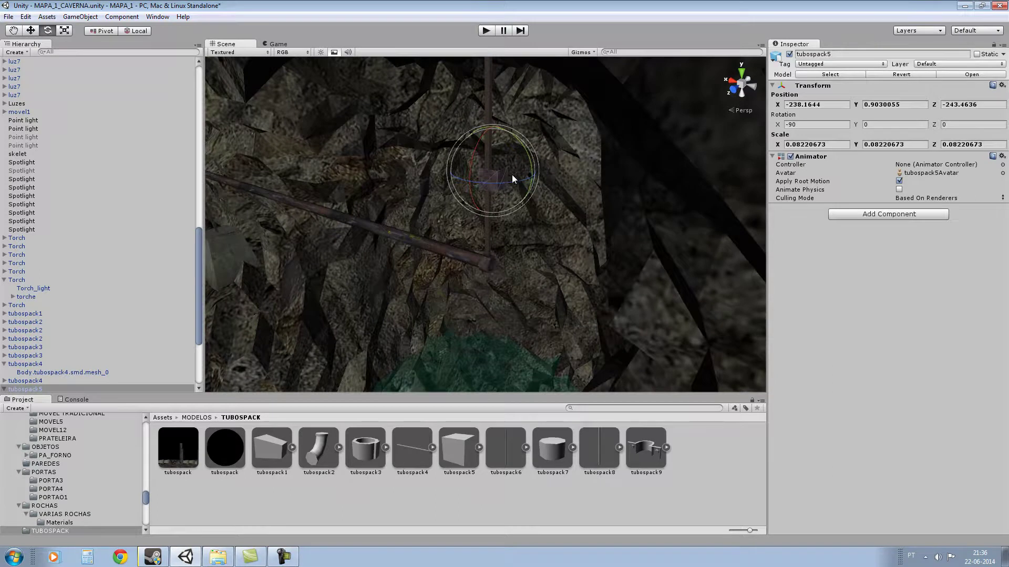
right_drag(511, 174, 499, 144)
Step: Copy the upright rod's X position, -238.1223, to the tubospack5 block
click(533, 278)
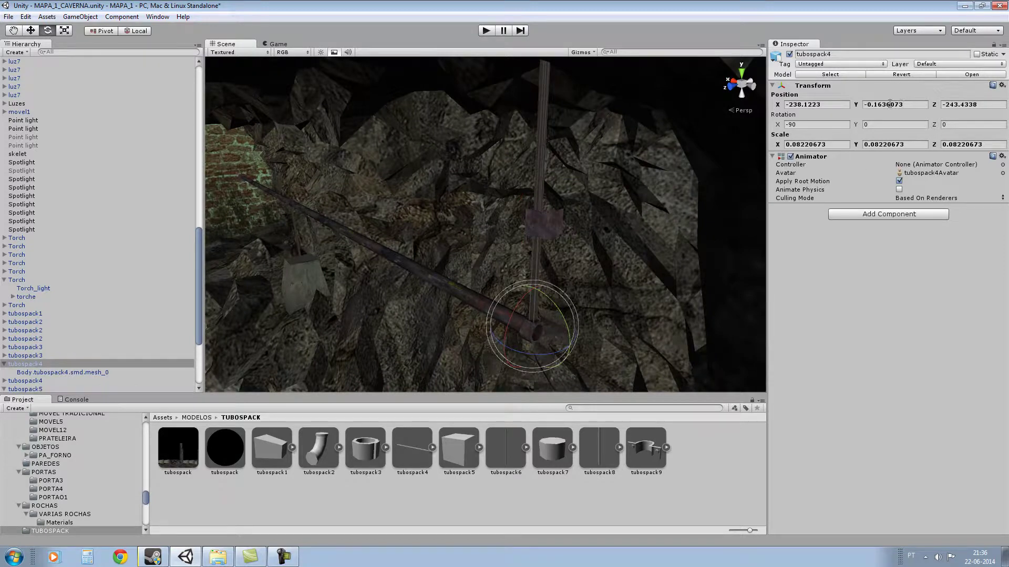
click(809, 104)
right_click(808, 103)
click(837, 121)
click(588, 212)
click(828, 105)
right_click(828, 104)
click(855, 133)
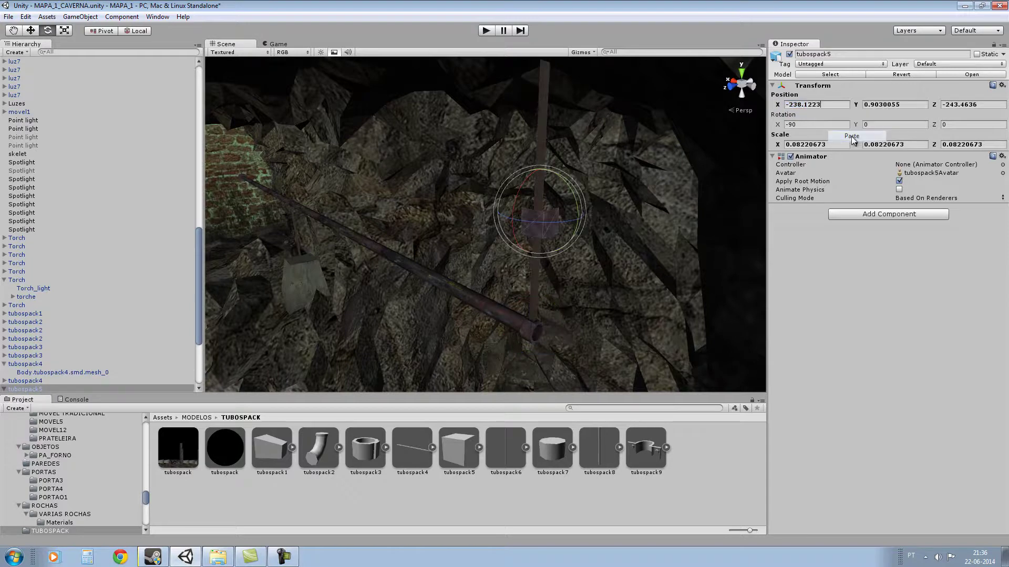
Step: Copy the Z position of the ring at the pipe end, -243.4377, to the tubospack5 block
click(528, 326)
click(966, 104)
right_click(965, 104)
click(967, 121)
click(556, 225)
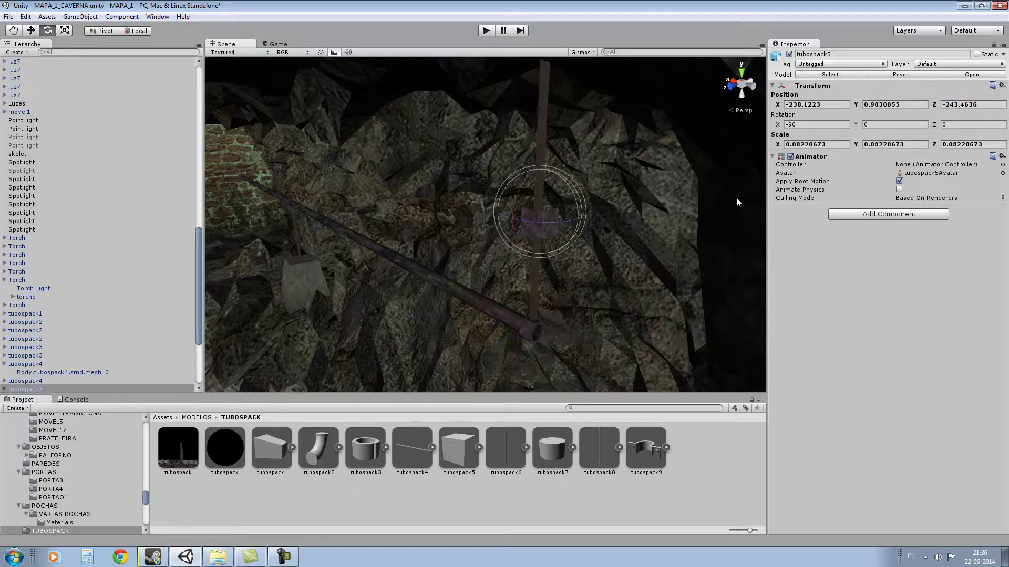
click(966, 104)
right_click(966, 104)
click(973, 134)
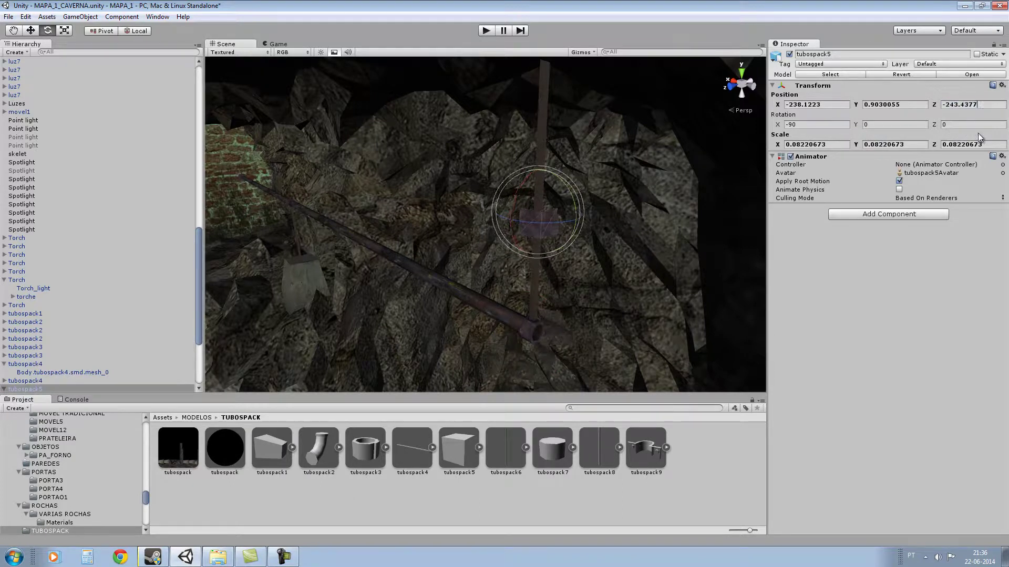
Step: Raise the tubospack5 block to the upper end of the rod, at about 1.91 on Y
click(32, 31)
scroll(528, 282, down, 1)
right_drag(528, 283, 534, 183)
scroll(488, 227, up, 2)
right_drag(489, 228, 591, 243)
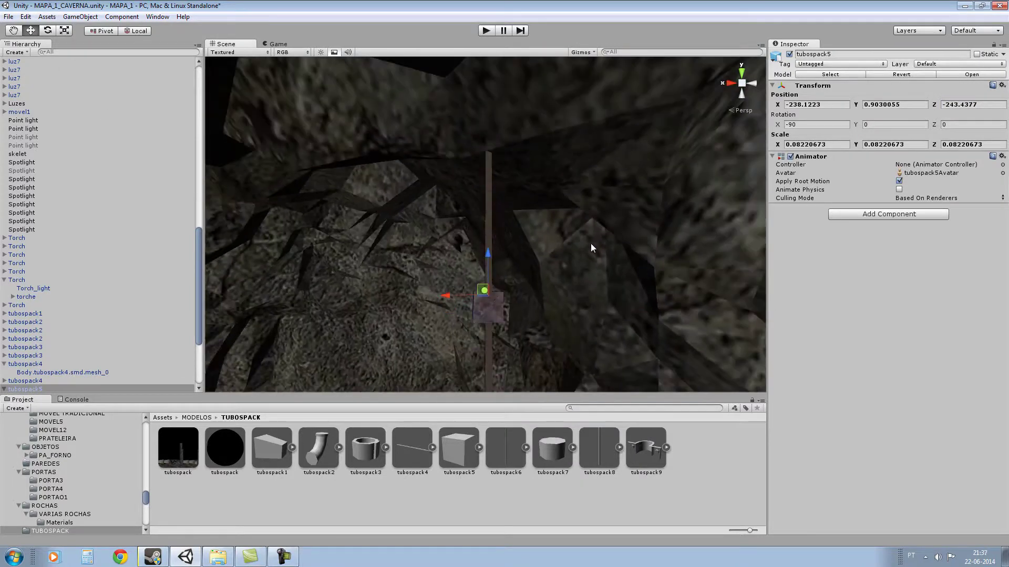
scroll(524, 289, up, 2)
drag(486, 281, 478, 89)
right_drag(557, 173, 523, 198)
scroll(442, 127, up, 3)
drag(520, 197, 520, 220)
Step: Stretch the tubospack5 block vertically to a Z scale of about 0.217 so it reaches the cave ceiling
click(64, 31)
drag(522, 225, 497, 195)
scroll(512, 172, down, 5)
scroll(514, 226, up, 2)
right_drag(515, 225, 566, 203)
scroll(497, 305, up, 5)
scroll(497, 304, up, 3)
scroll(567, 203, down, 2)
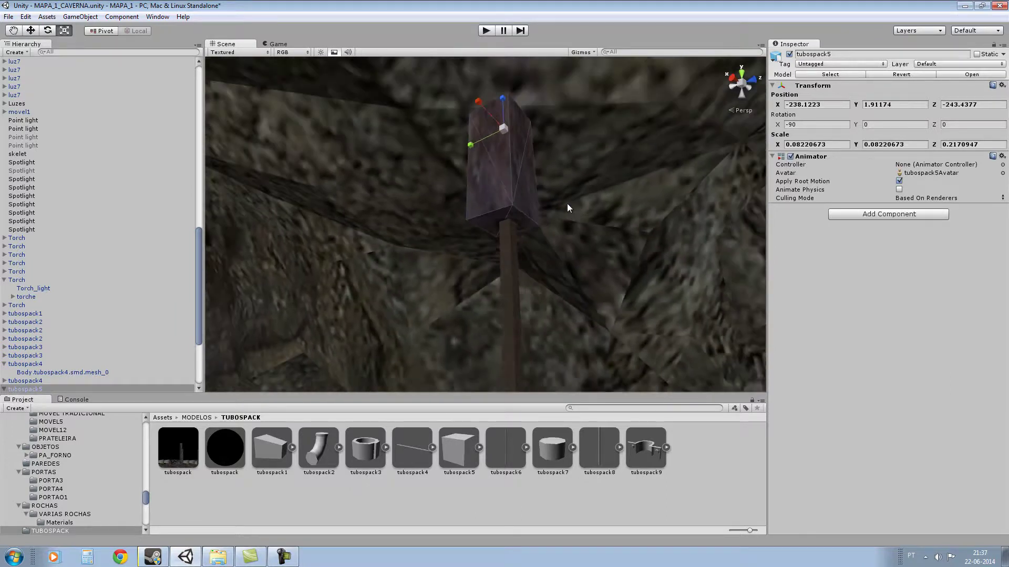
Step: Move the tubospack5 block into the cave ceiling at about X -238.129, Y 2.107, Z -243.426 using global axes, and save the scene
key(w)
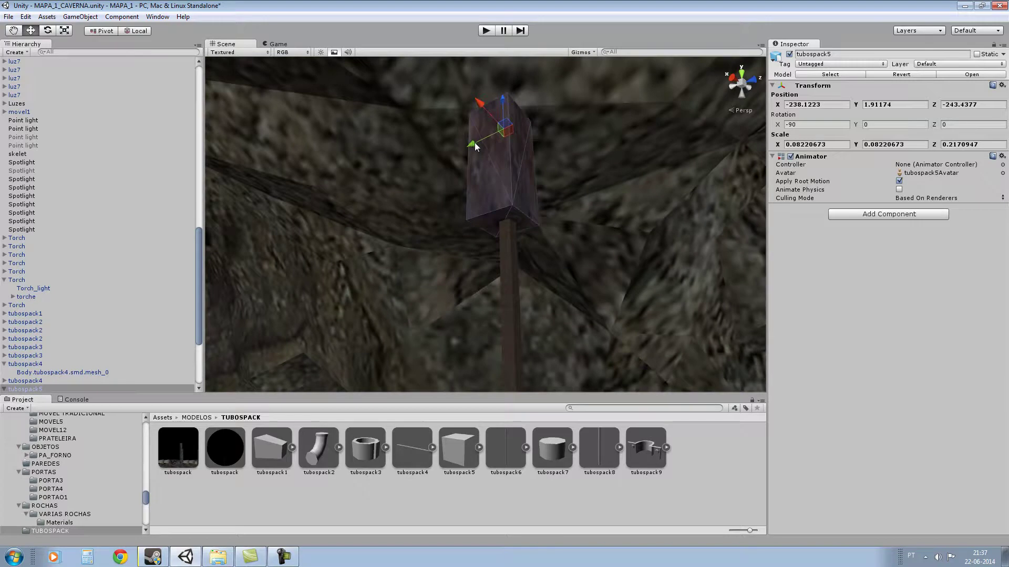
click(138, 30)
click(138, 31)
click(137, 31)
mouse_move(546, 159)
right_down()
mouse_move(477, 176)
mouse_move(426, 203)
mouse_move(487, 161)
mouse_move(529, 159)
right_up()
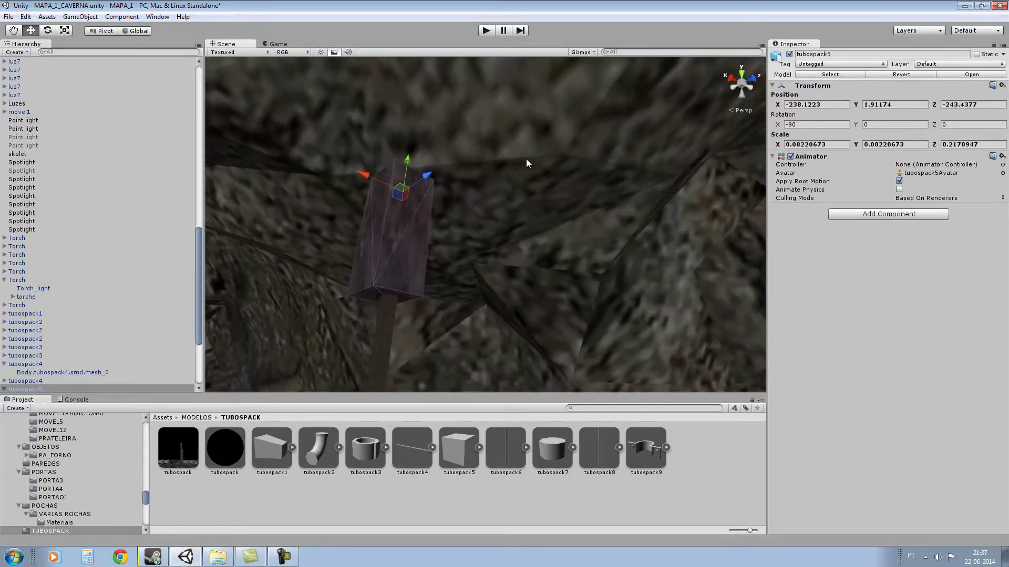
drag(427, 181, 454, 174)
scroll(465, 184, down, 3)
right_drag(454, 174, 466, 203)
scroll(468, 191, down, 3)
click(9, 16)
click(43, 61)
Step: Examine the pipe end, the cave around it and the tubospack6 and tubospack8 models for continuing the run
alt+drag(499, 179, 355, 222)
scroll(355, 219, down, 5)
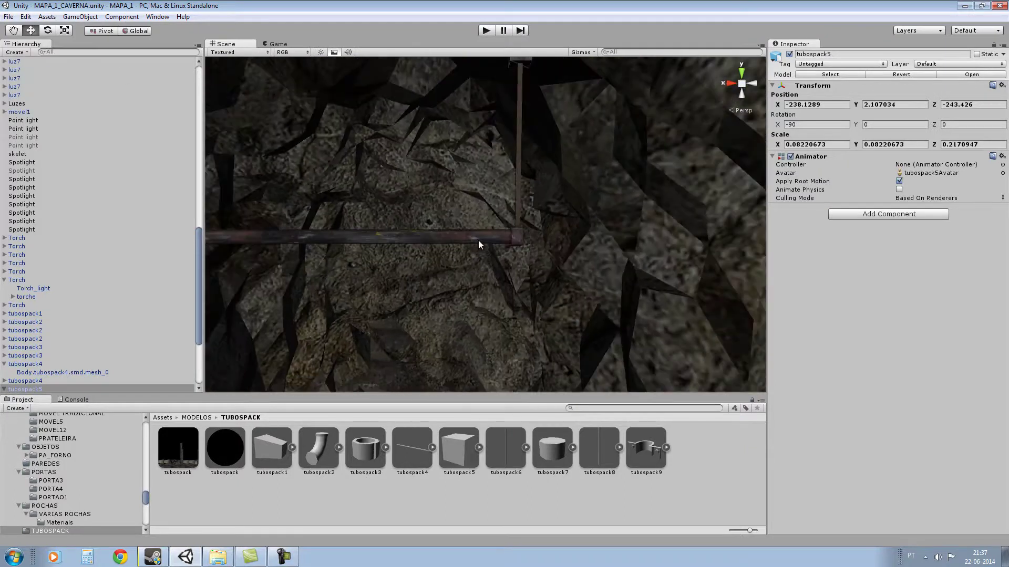
click(478, 241)
scroll(581, 238, down, 4)
scroll(581, 238, down, 5)
right_drag(612, 229, 542, 232)
click(507, 450)
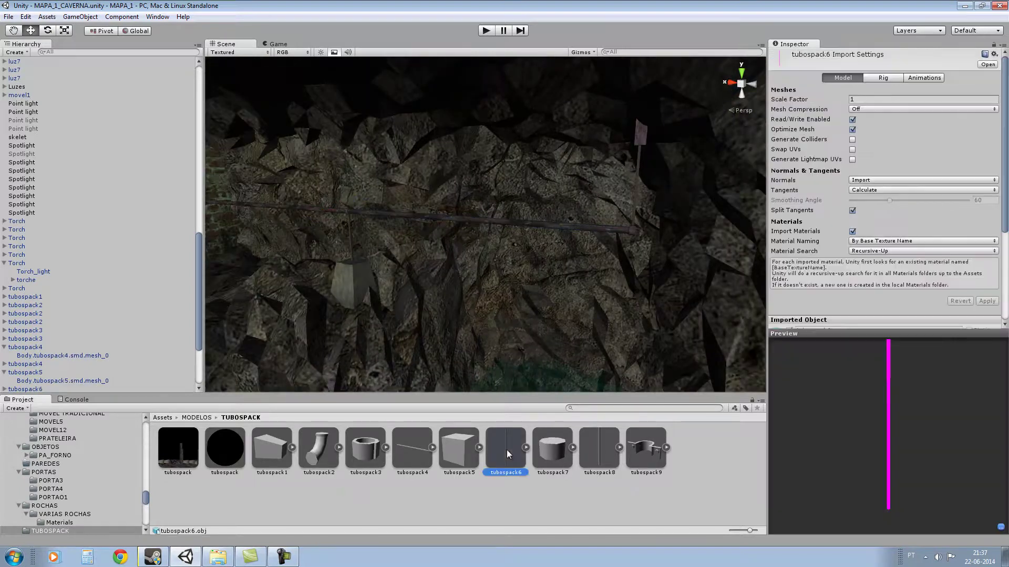
click(595, 446)
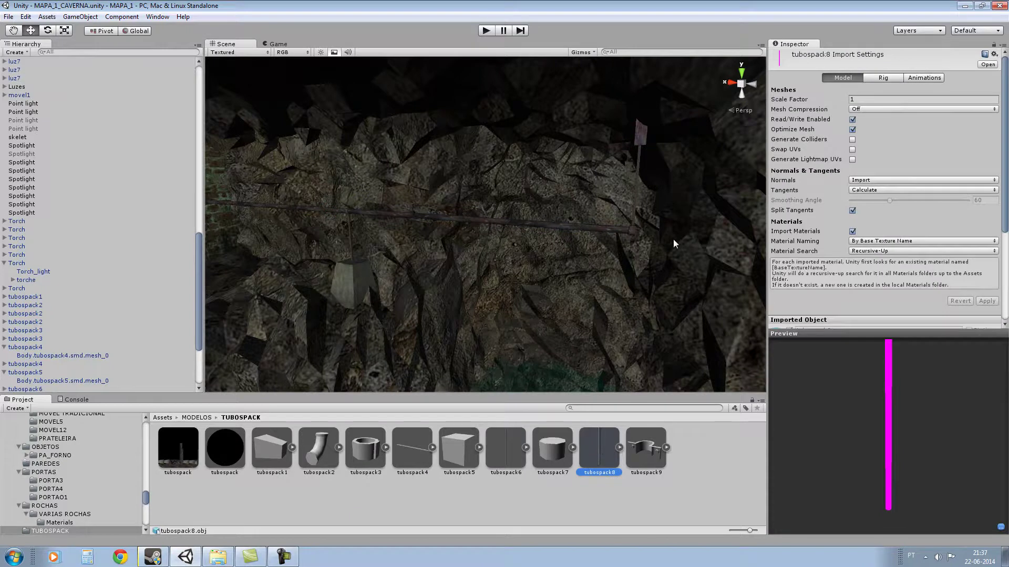
alt+drag(672, 247, 500, 287)
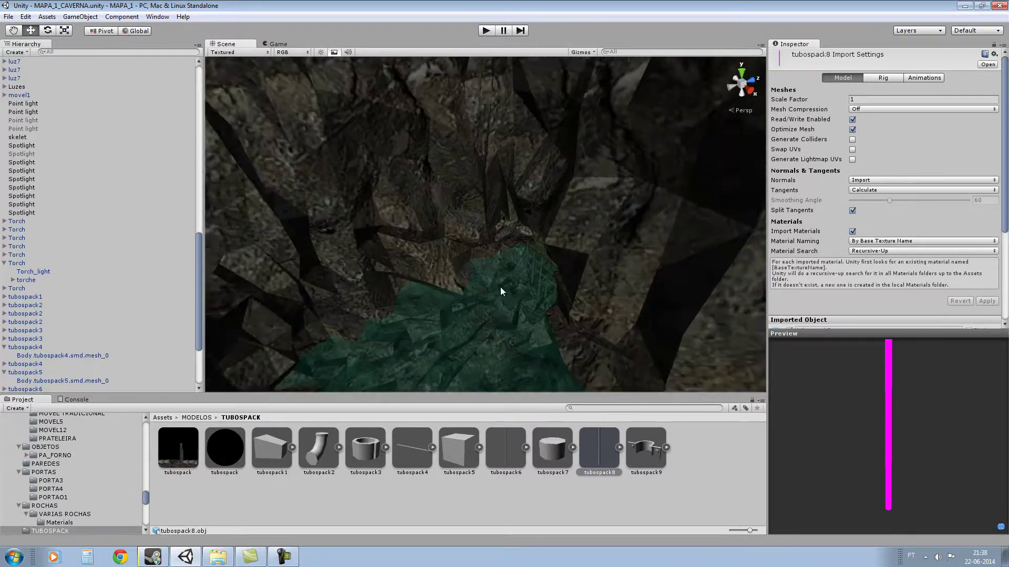
scroll(500, 287, down, 4)
right_drag(524, 281, 524, 212)
scroll(408, 236, down, 4)
scroll(524, 212, up, 4)
alt+drag(525, 216, 299, 214)
alt+drag(622, 261, 484, 278)
Step: Place a tubospack2 elbow near the pipe end and copy the pipe's 0.08220673 scale to its X, Y and Z
drag(599, 447, 523, 232)
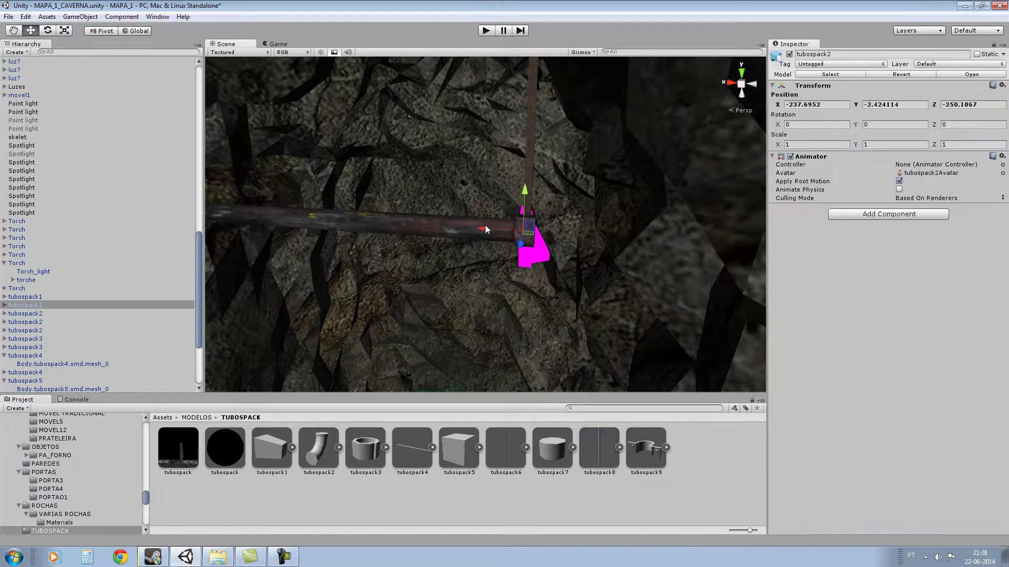
click(452, 230)
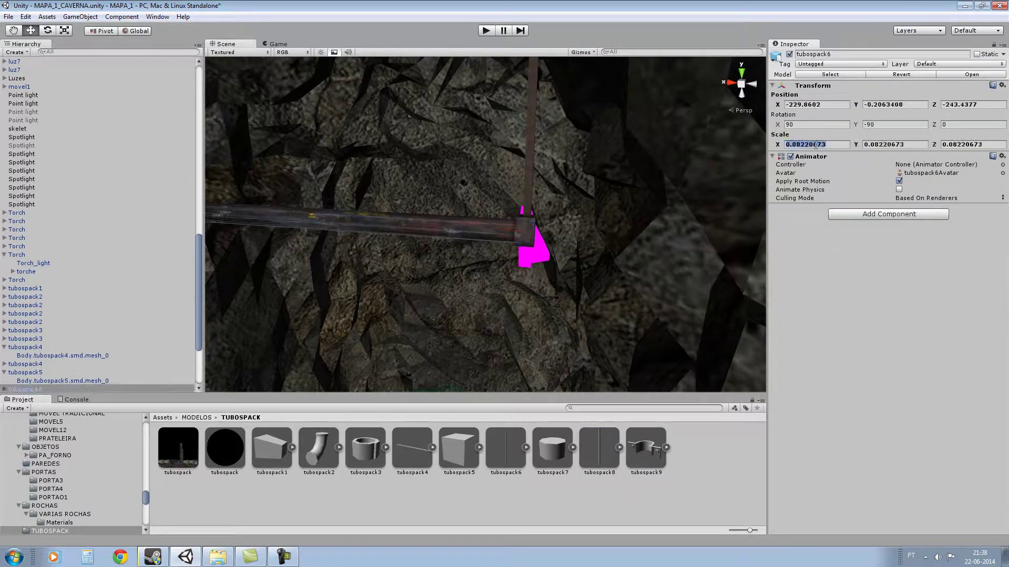
right_click(816, 146)
click(839, 163)
click(535, 254)
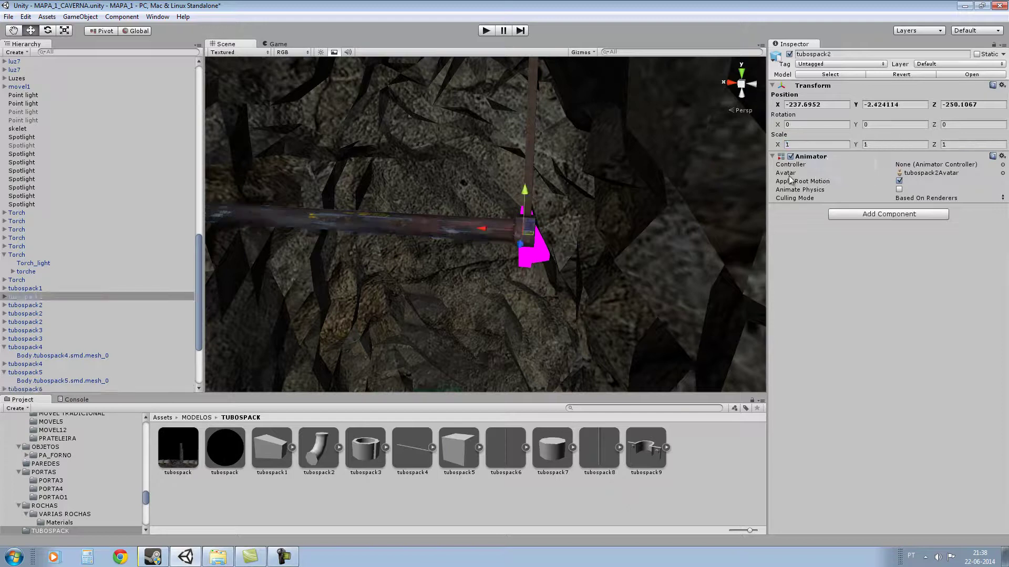
right_click(813, 145)
click(849, 172)
right_click(886, 144)
click(923, 173)
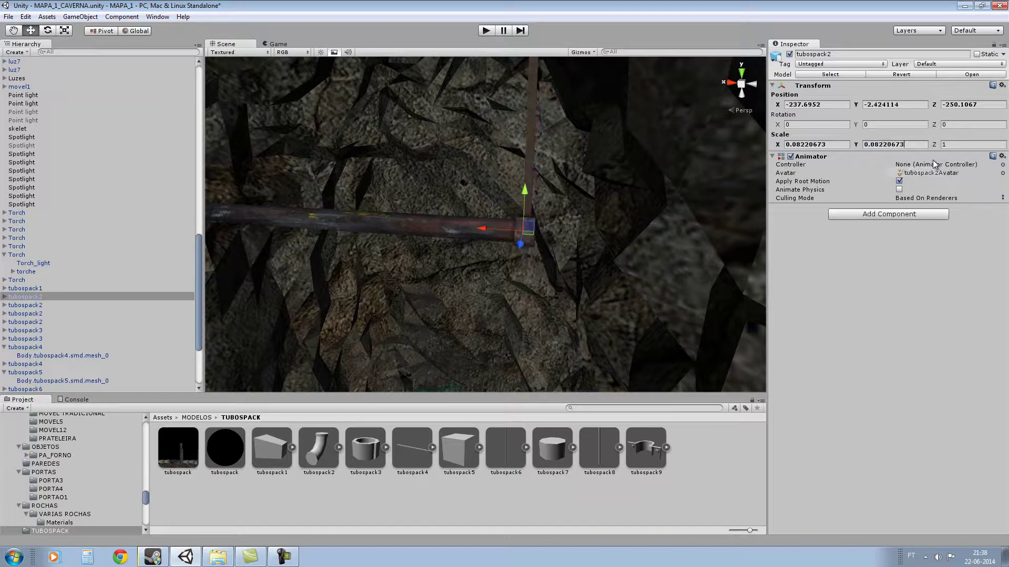
right_click(967, 144)
click(978, 175)
Step: Move the elbow beside the pipe end, to about -0.405 on Y and -243.47 on Z
drag(520, 246, 518, 270)
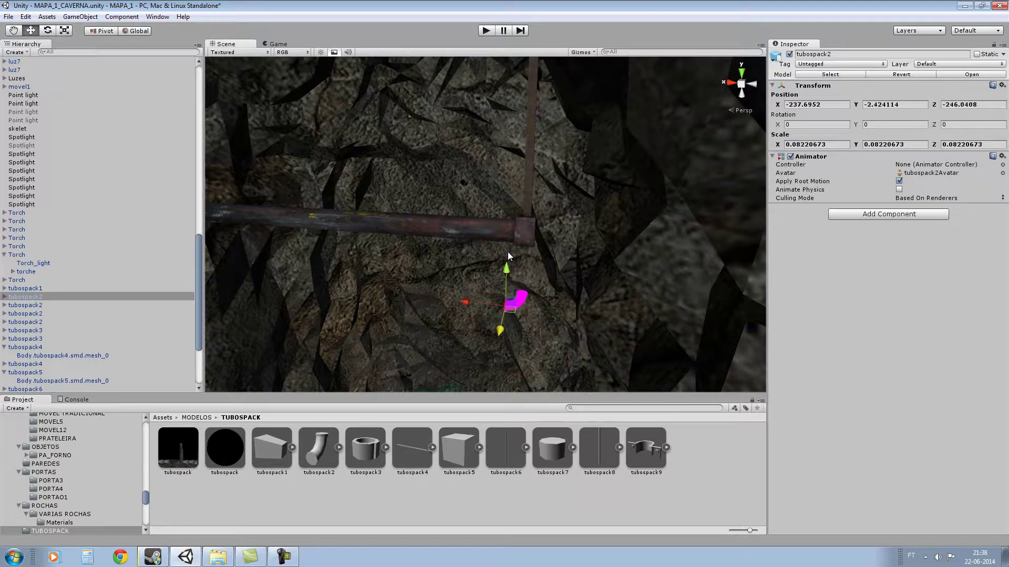
drag(506, 257, 467, 243)
mouse_move(448, 280)
mouse_down()
mouse_move(455, 272)
mouse_move(456, 284)
mouse_up()
Step: Apply the tubospack material to the new elbow
drag(225, 457, 444, 291)
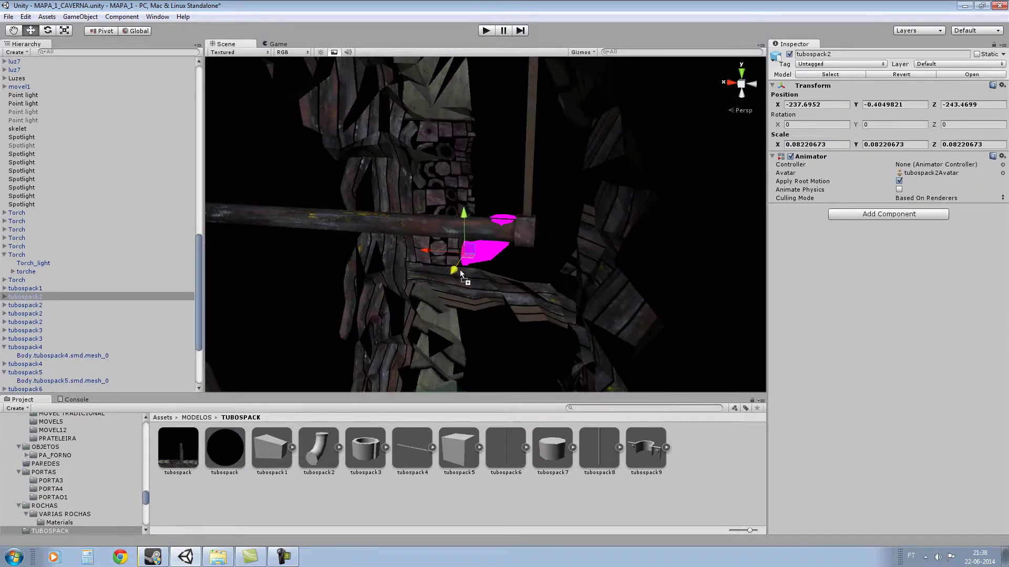
drag(488, 247, 488, 250)
scroll(488, 250, up, 4)
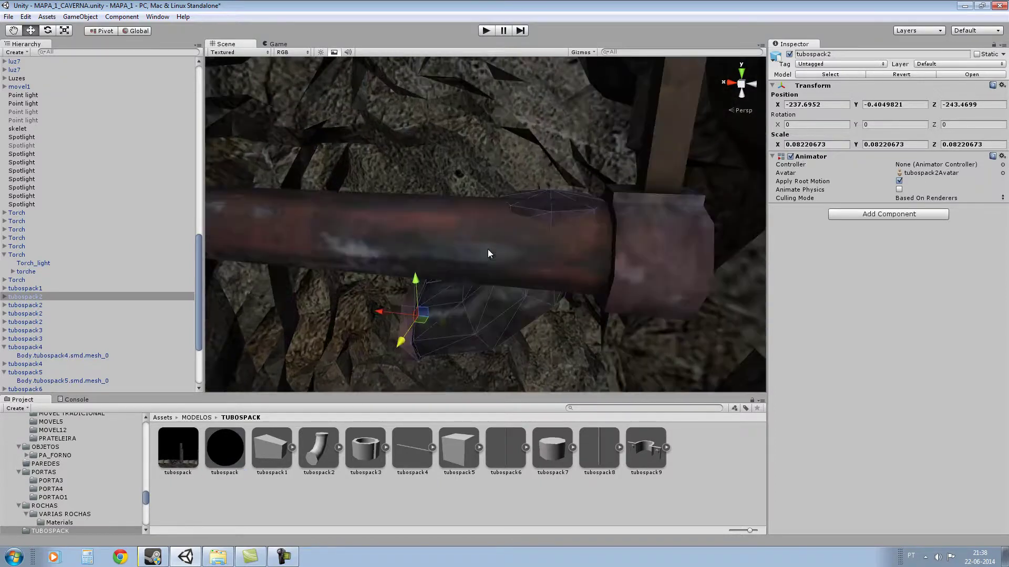
Step: Rotate the elbow to -90 degrees on Z
right_drag(488, 250, 412, 250)
scroll(412, 250, down, 3)
scroll(417, 250, up, 1)
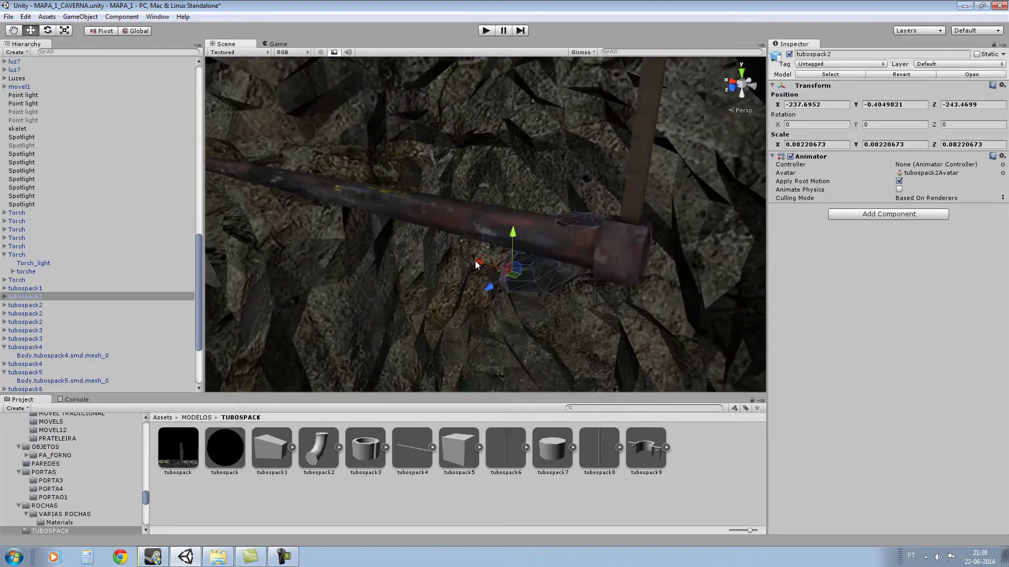
click(48, 31)
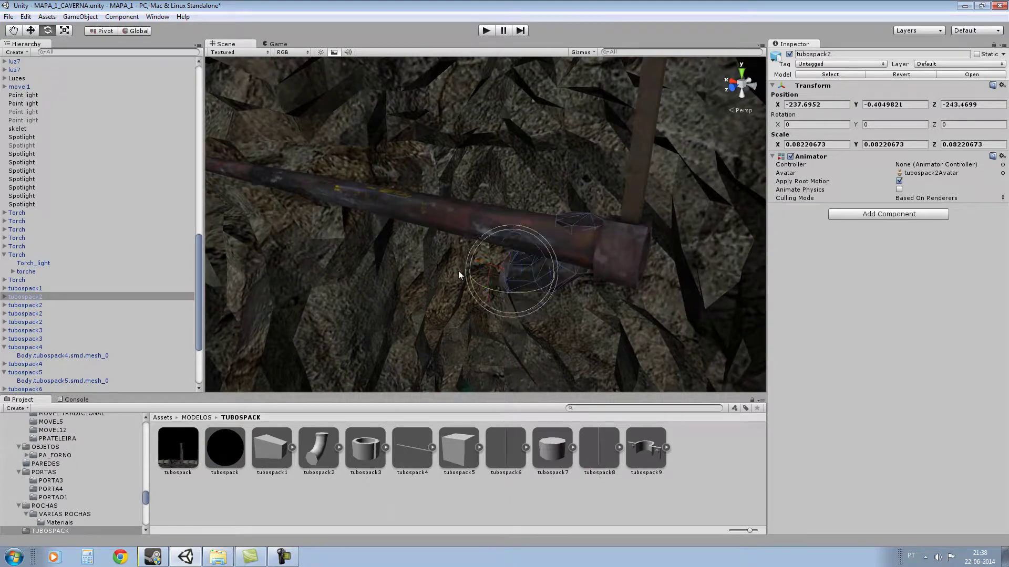
drag(549, 266, 407, 222)
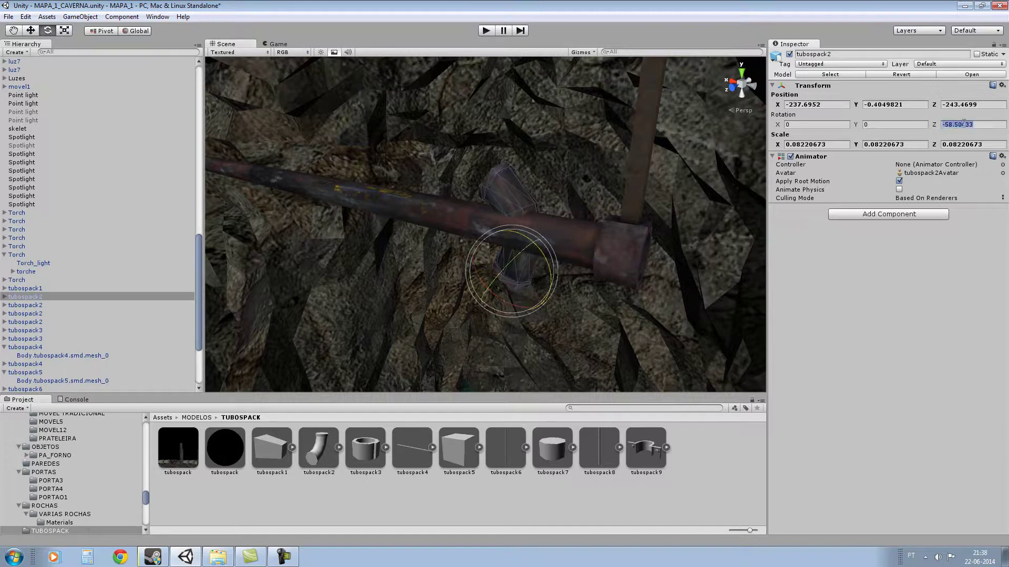
text(-90)
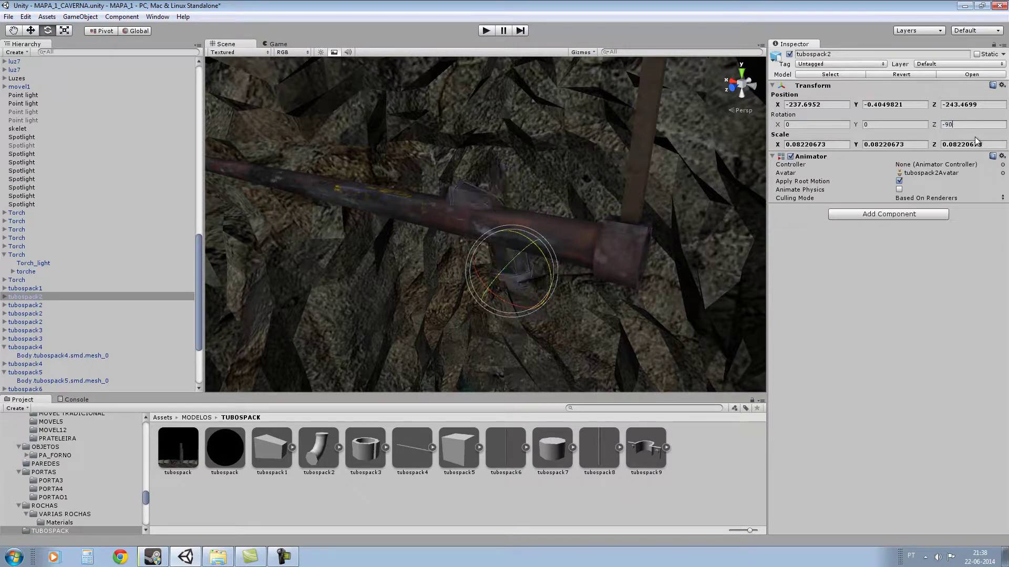
Step: Move the elbow along its local axis to the outer side of the end ring, at about -238.386 on X
click(30, 32)
click(137, 32)
drag(478, 260, 599, 316)
scroll(450, 308, down, 5)
mouse_move(451, 312)
alt+mouse_down()
mouse_move(558, 282)
mouse_move(463, 315)
alt+mouse_up()
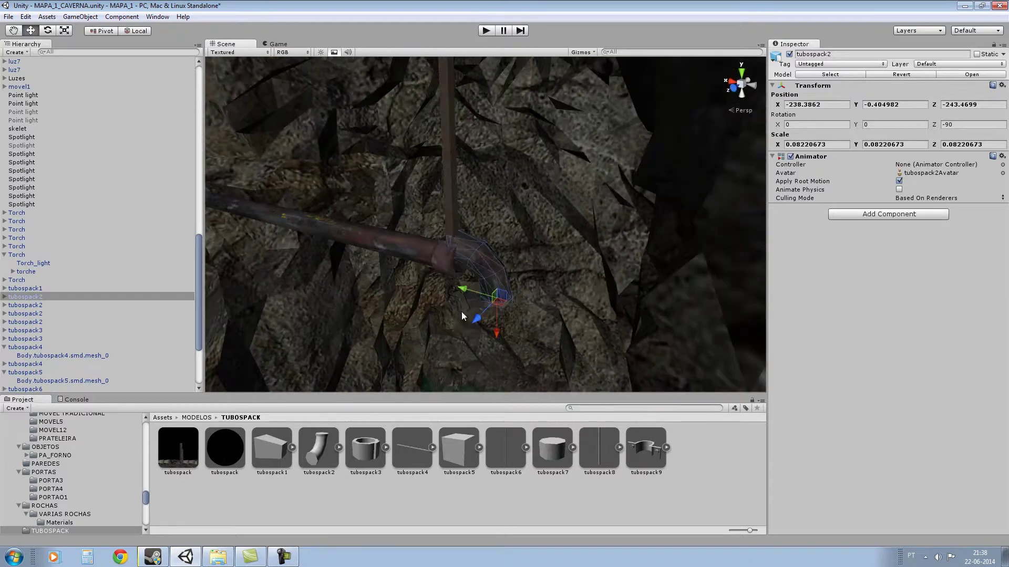
Step: Copy the end ring's X position, -238.1223, to the tubospack2 elbow
click(447, 259)
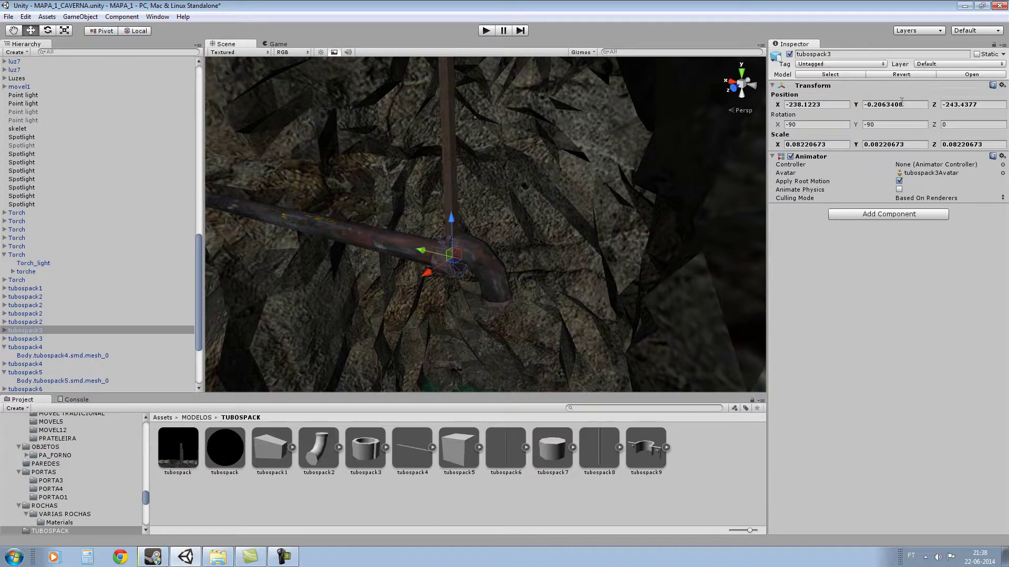
right_click(842, 104)
click(863, 117)
click(490, 257)
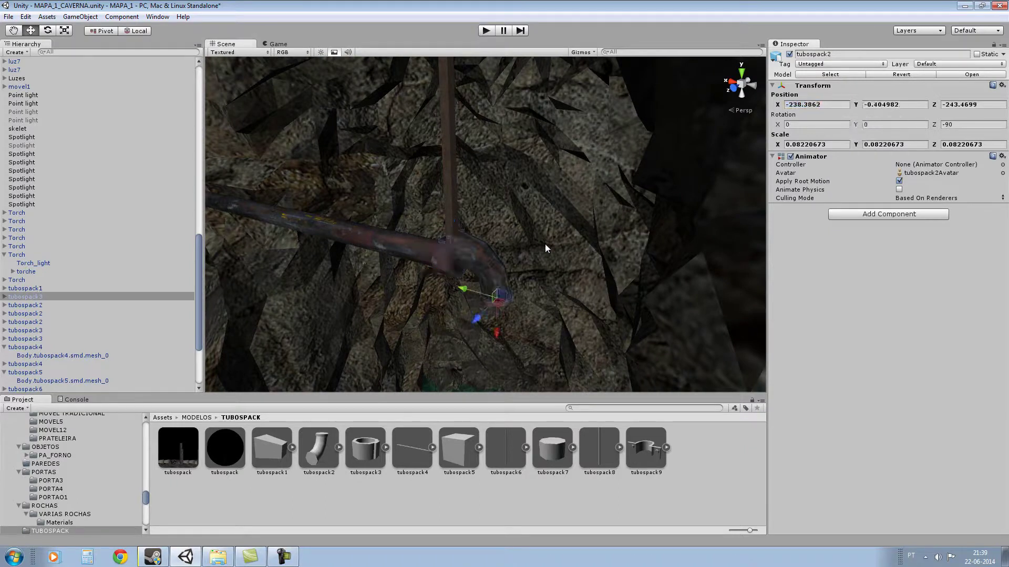
click(822, 104)
right_click(823, 104)
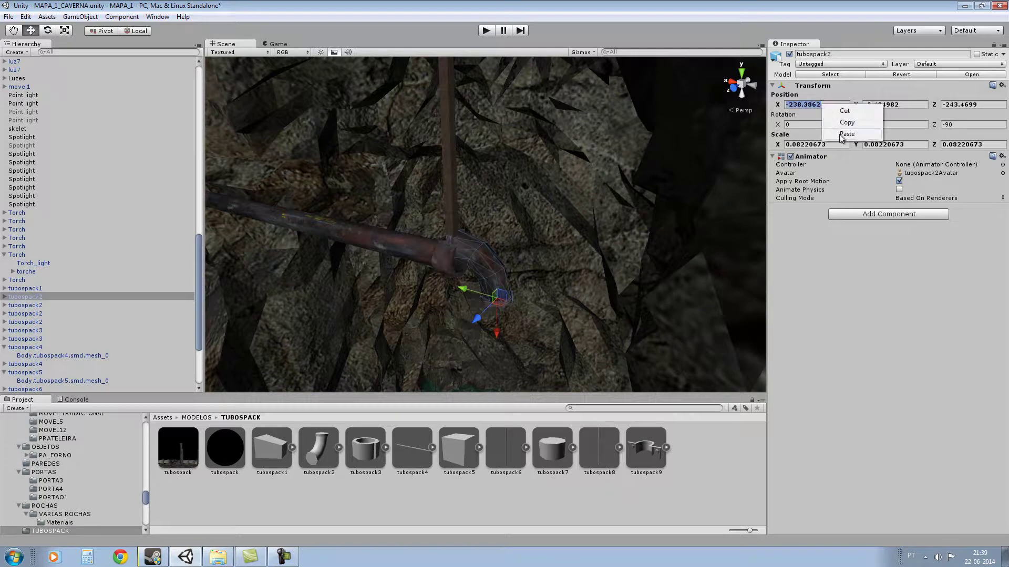
click(841, 130)
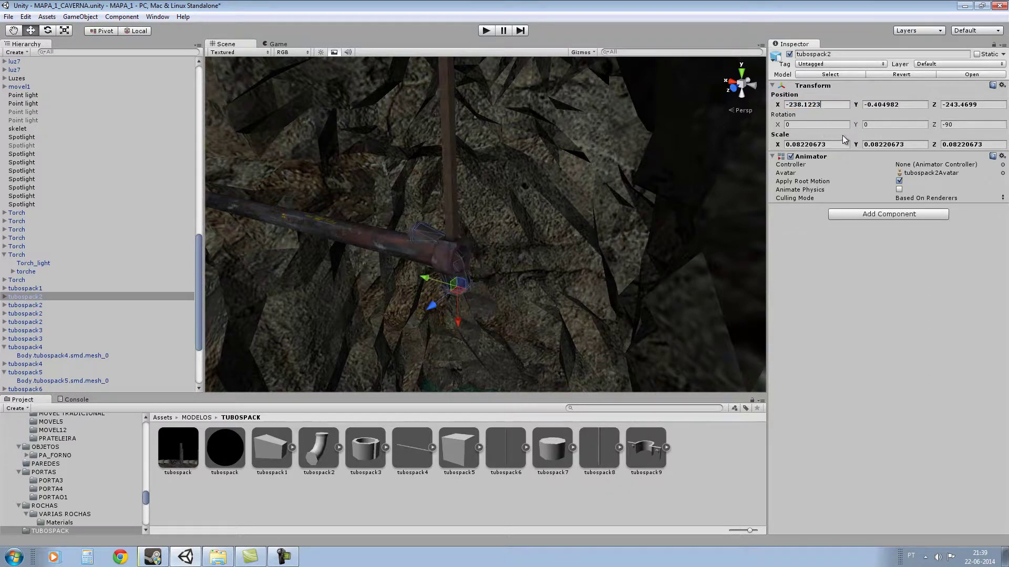
Step: Copy the end ring's Y position, -0.2063408, to the tubospack2 elbow
click(442, 262)
right_click(917, 105)
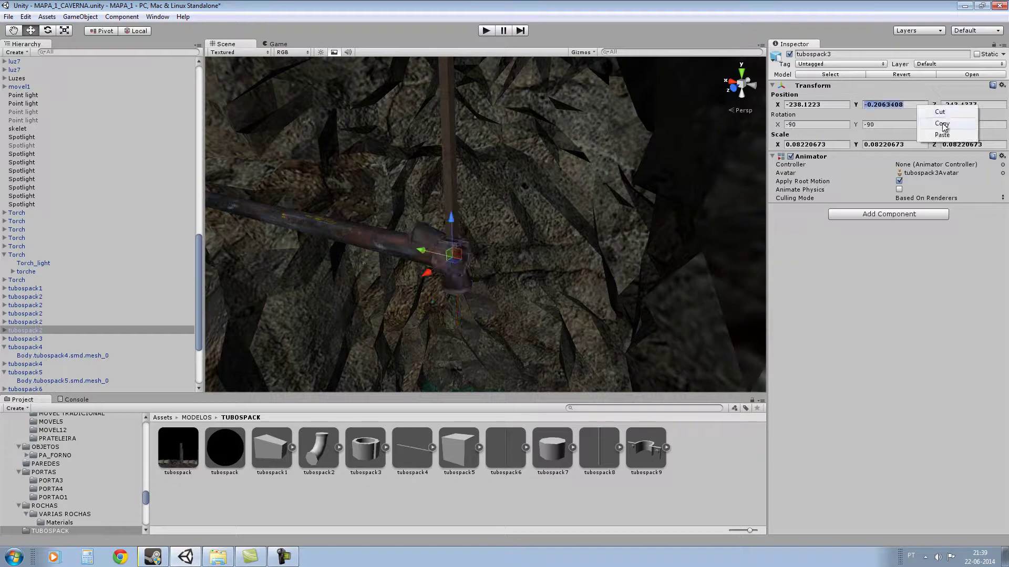
click(941, 124)
click(431, 235)
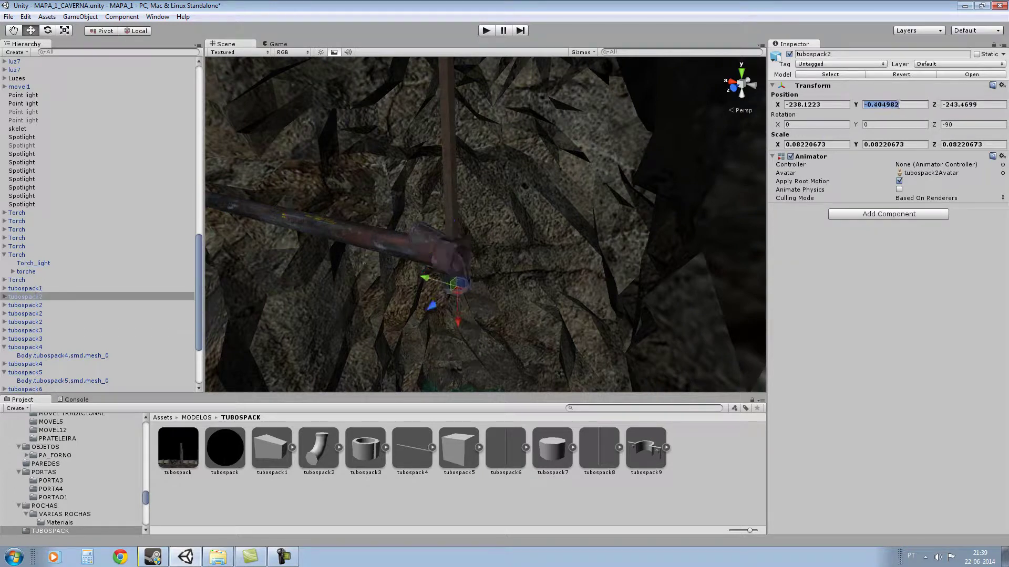
right_click(898, 106)
click(923, 134)
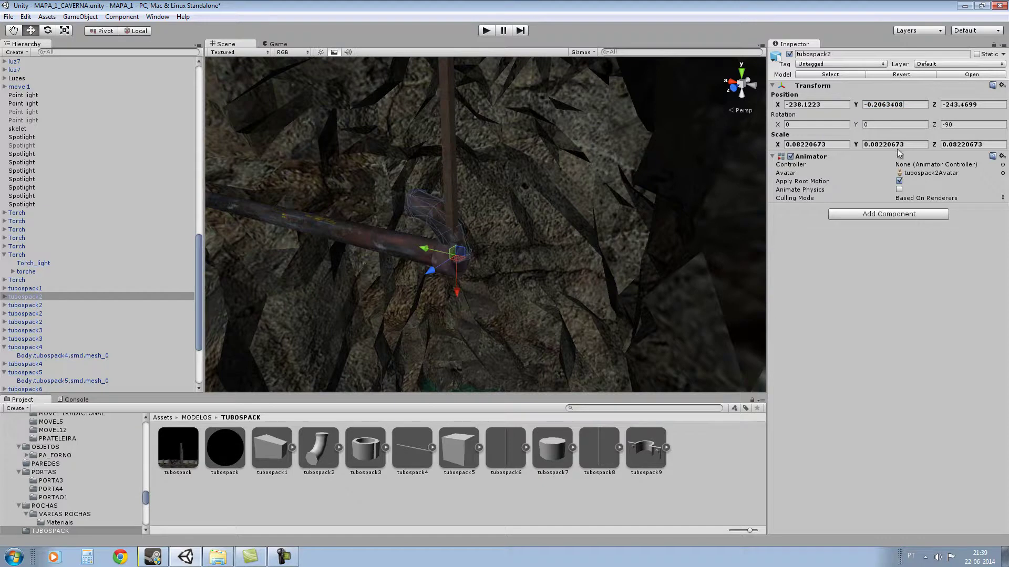
Step: Copy the end ring's Z position, -243.4377, to the tubospack2 elbow
click(447, 270)
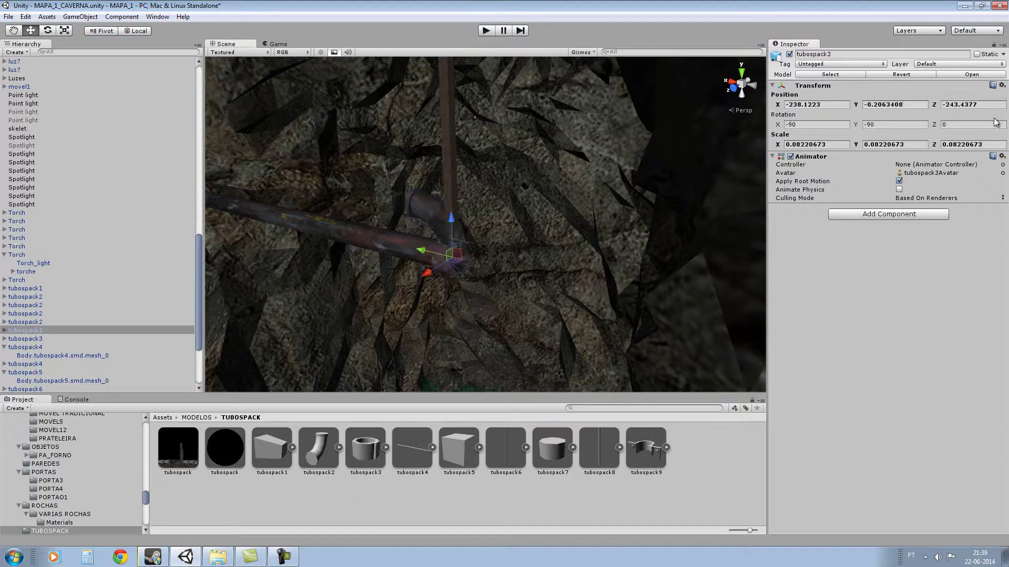
right_click(975, 105)
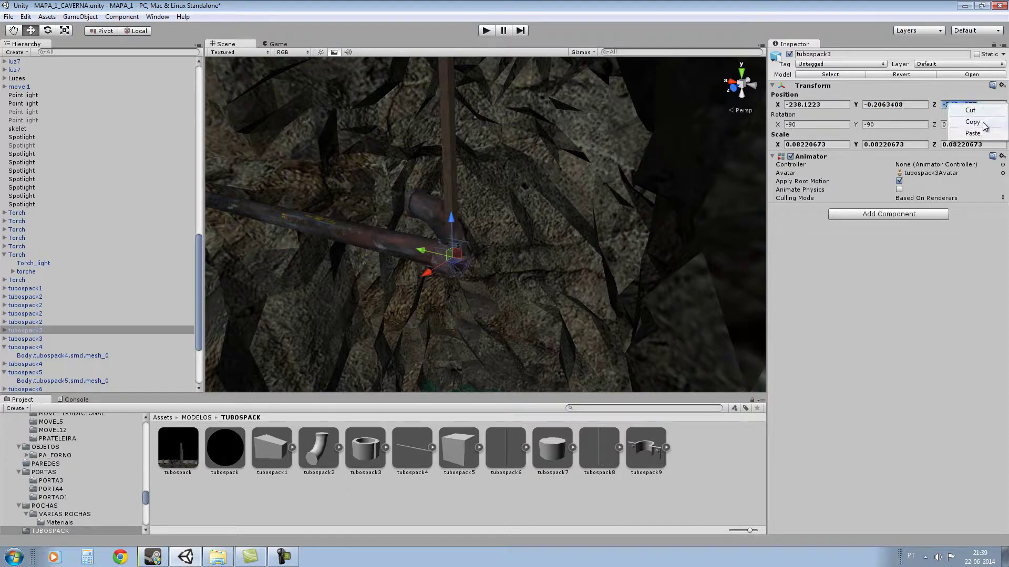
click(980, 122)
click(437, 213)
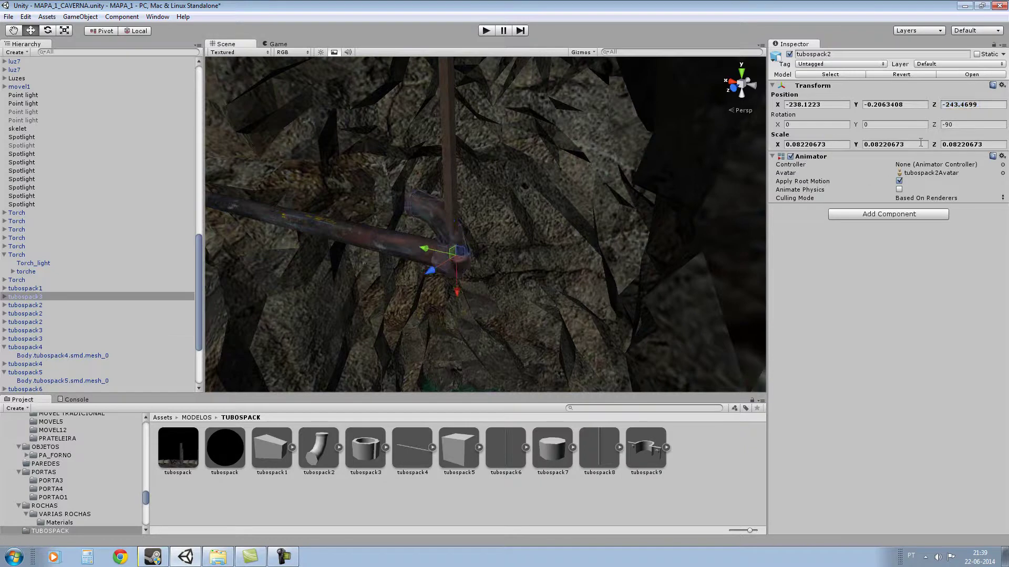
right_click(965, 107)
click(973, 136)
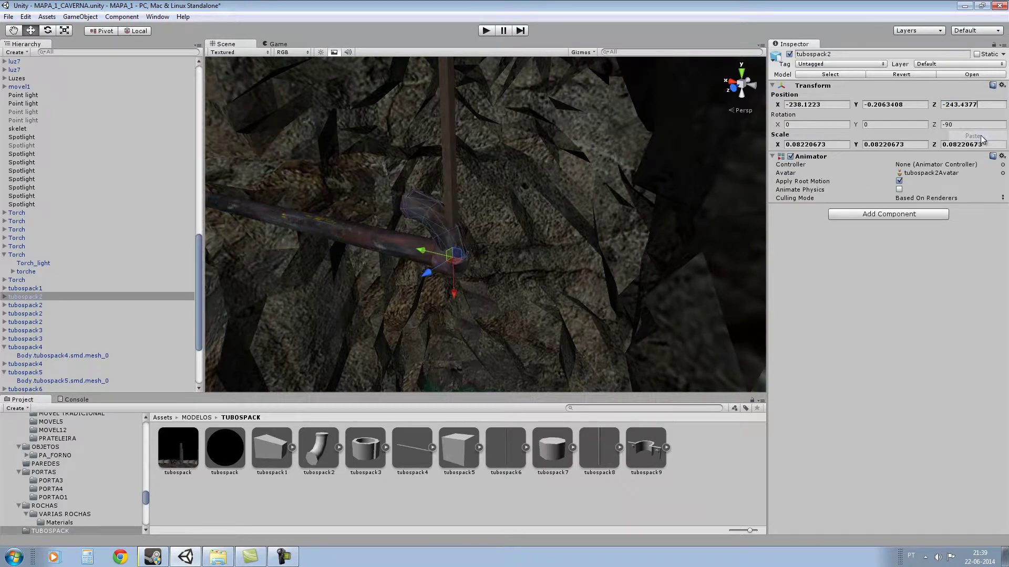
Step: Shift the elbow outward and down to about X -238.441, Y -0.482 so its opening meets the end ring
scroll(540, 239, up, 3)
drag(436, 312, 440, 351)
drag(407, 309, 449, 332)
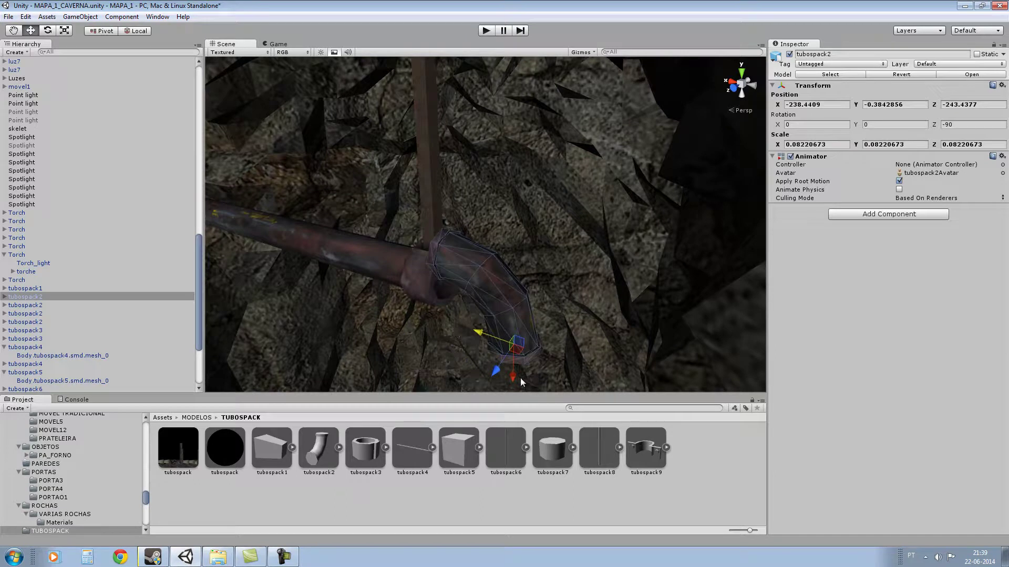
drag(511, 375, 447, 332)
scroll(449, 331, down, 4)
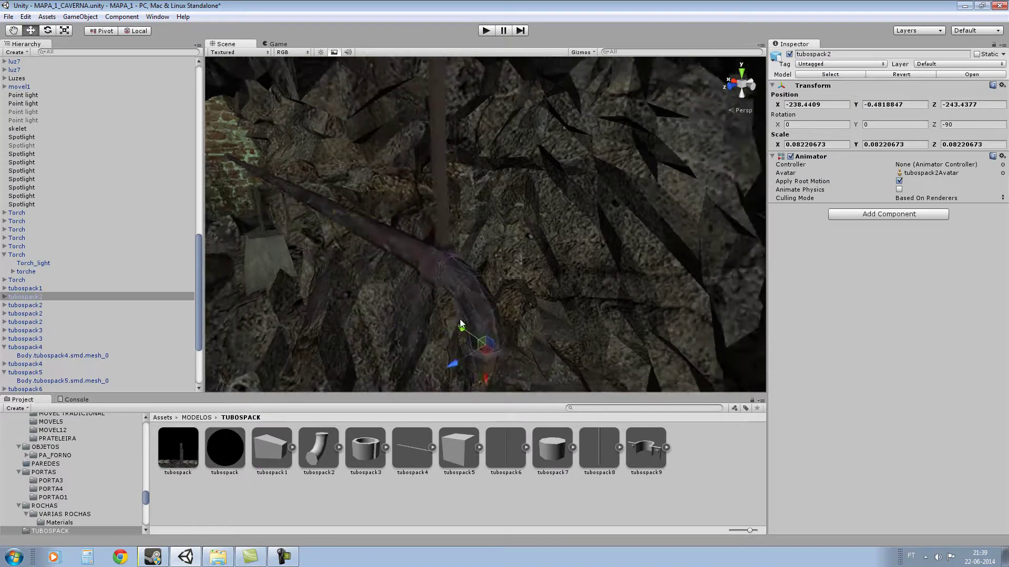
right_drag(557, 298, 531, 281)
scroll(417, 261, up, 4)
scroll(531, 285, up, 3)
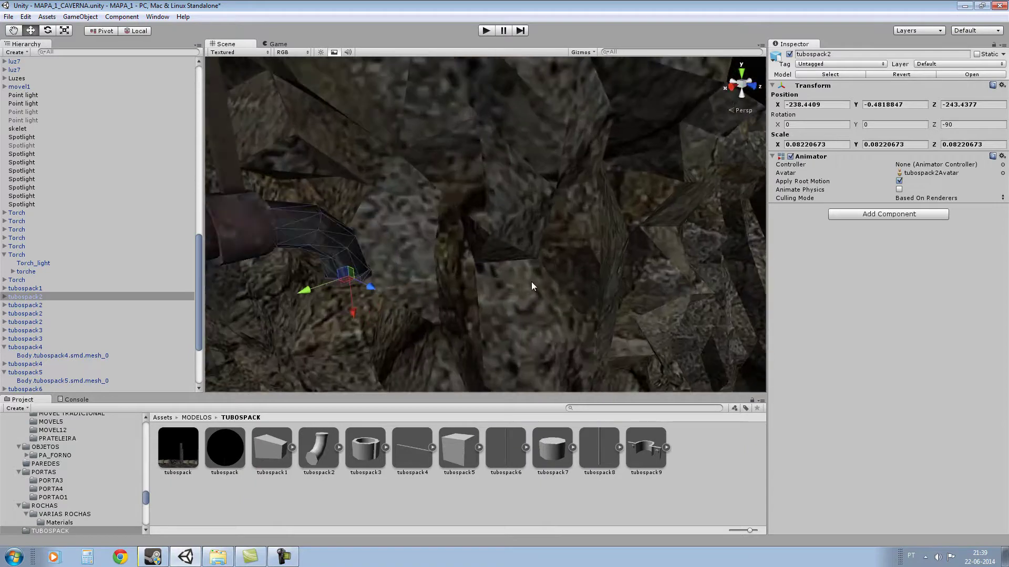
scroll(534, 282, down, 5)
right_drag(538, 281, 581, 275)
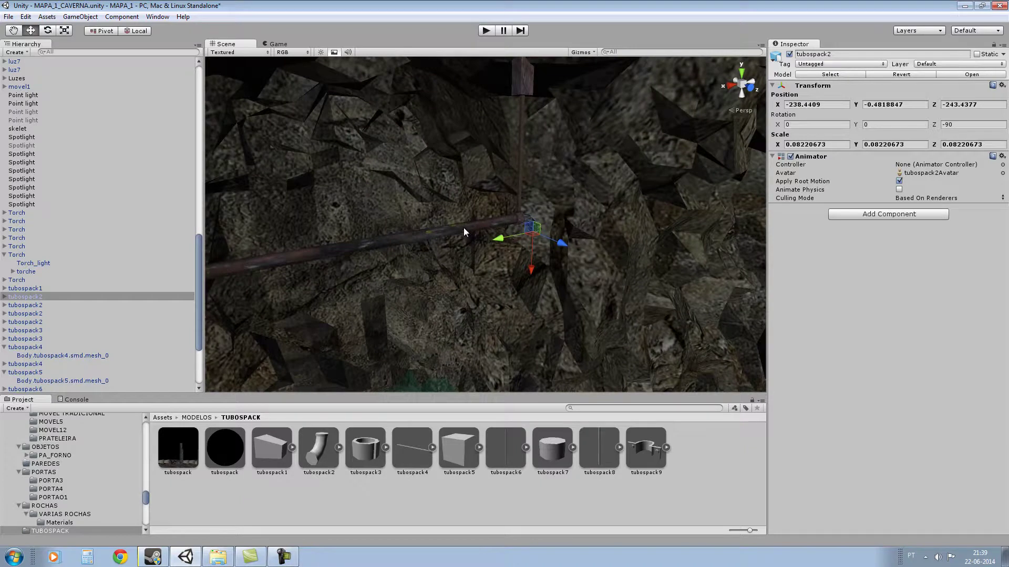
Step: Make a copy of the long horizontal tubospack6 pipe in the scene
click(464, 228)
click(25, 17)
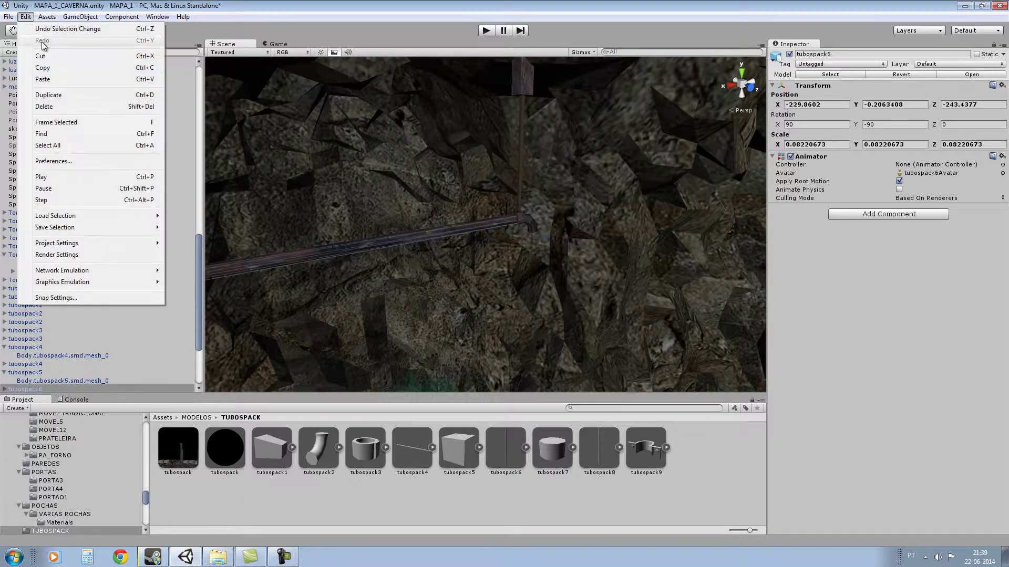
click(54, 70)
click(26, 16)
click(54, 83)
scroll(534, 260, down, 3)
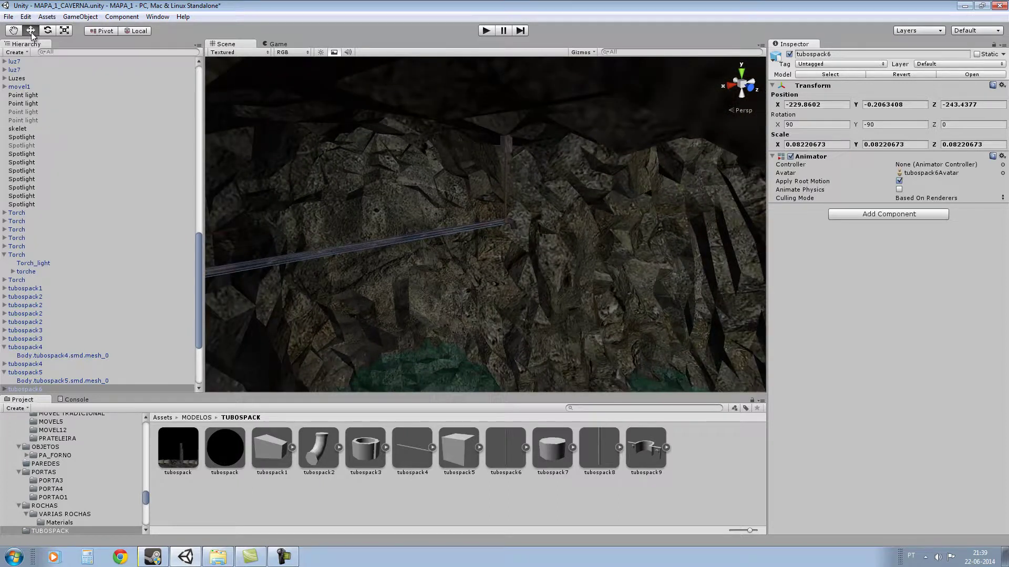
Step: Move the copied tubospack6 pipe along its length past the elbow, to about X -238.53
scroll(594, 235, down, 3)
drag(222, 269, 685, 215)
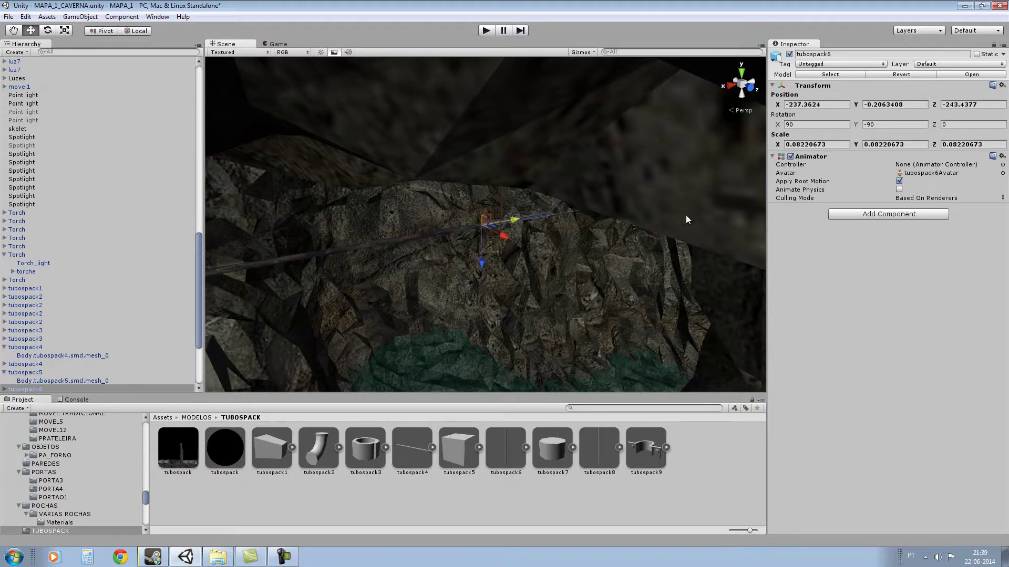
scroll(478, 234, up, 3)
drag(504, 222, 580, 209)
right_drag(580, 209, 623, 190)
scroll(622, 191, up, 2)
alt+drag(620, 190, 553, 257)
Step: Rotate the copied tubospack6 pipe to hang vertically downward, with rotation X 0, Y -270, Z -180
click(49, 31)
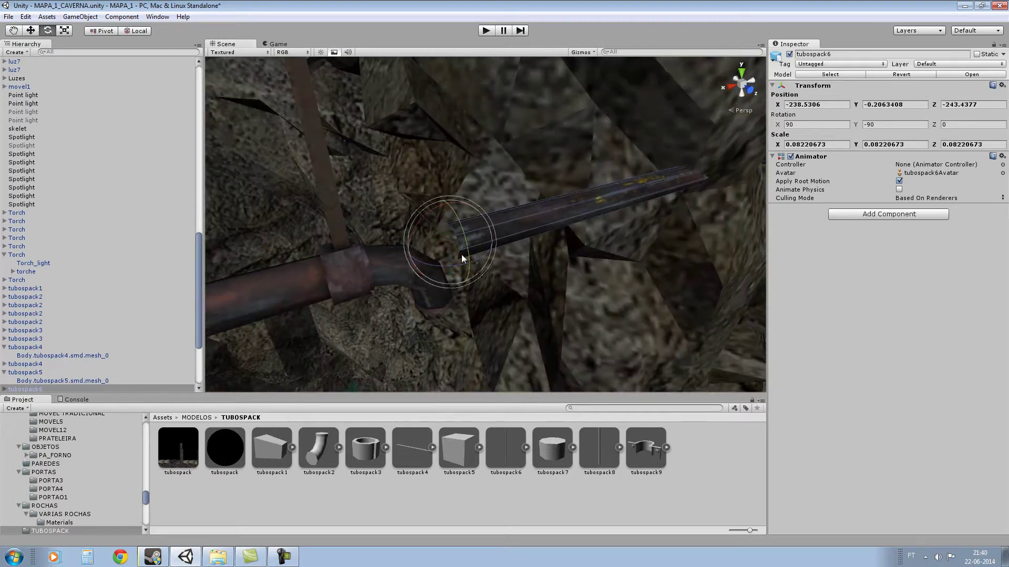
drag(433, 210, 720, 168)
text(0)
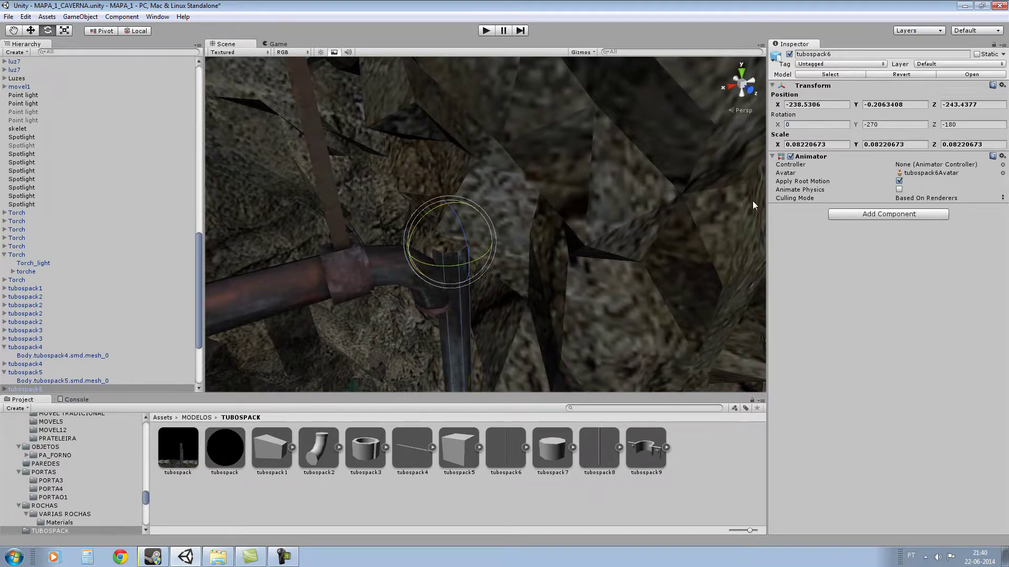
Step: Fit the vertical tubospack6 pipe into the elbow's lower opening at about X -238.436, Y -0.463 and inspect the run from several angles
click(30, 30)
scroll(438, 234, up, 2)
drag(401, 258, 420, 336)
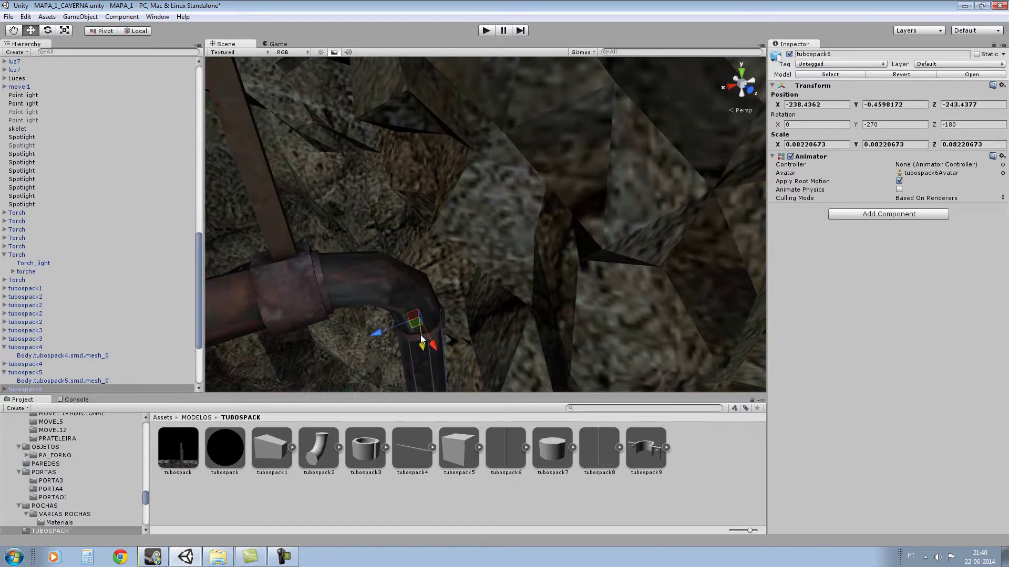
alt+drag(510, 229, 376, 117)
scroll(376, 117, down, 5)
right_drag(376, 116, 436, 124)
scroll(475, 181, up, 3)
alt+drag(436, 124, 553, 206)
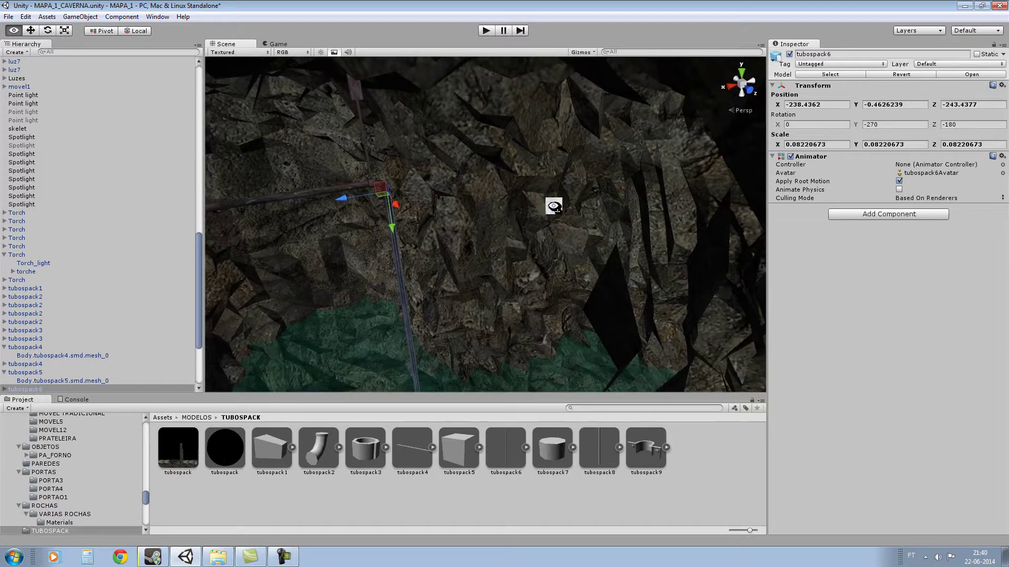
click(474, 204)
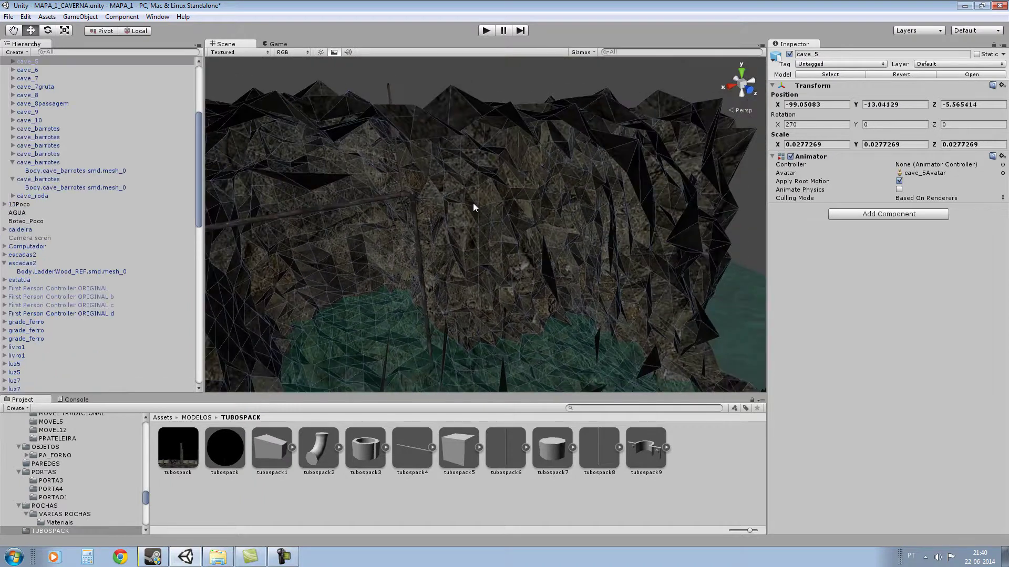
alt+drag(501, 211, 339, 171)
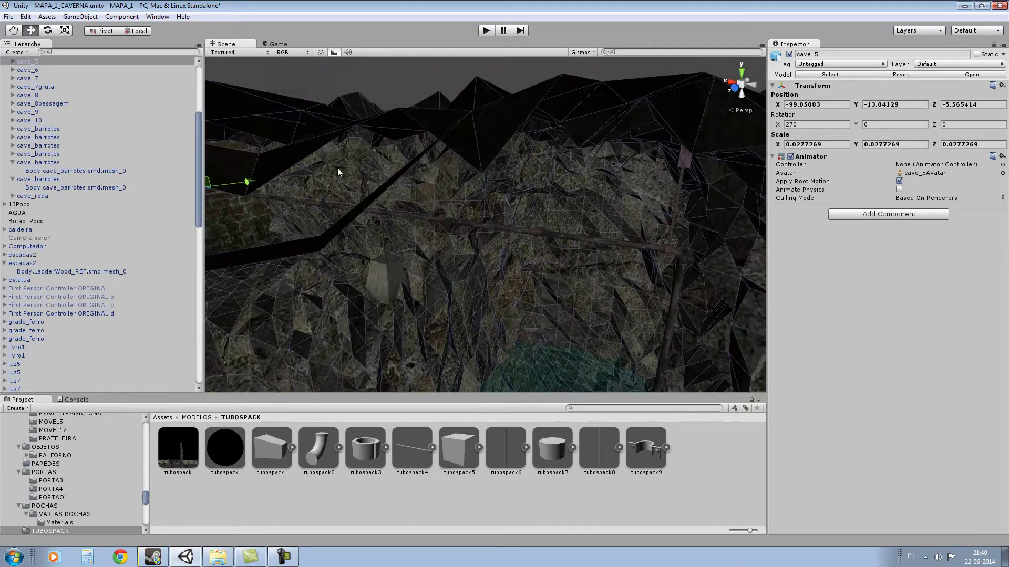
Step: Save the scene and run the game, walking forward through the room with the wall-mounted pipes
click(8, 17)
click(44, 56)
click(8, 17)
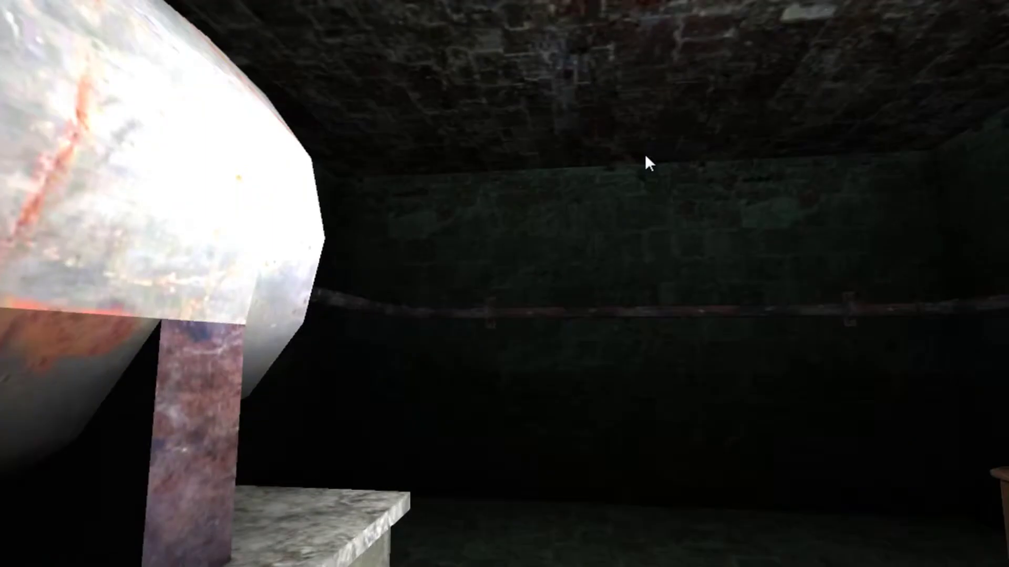
key(w)
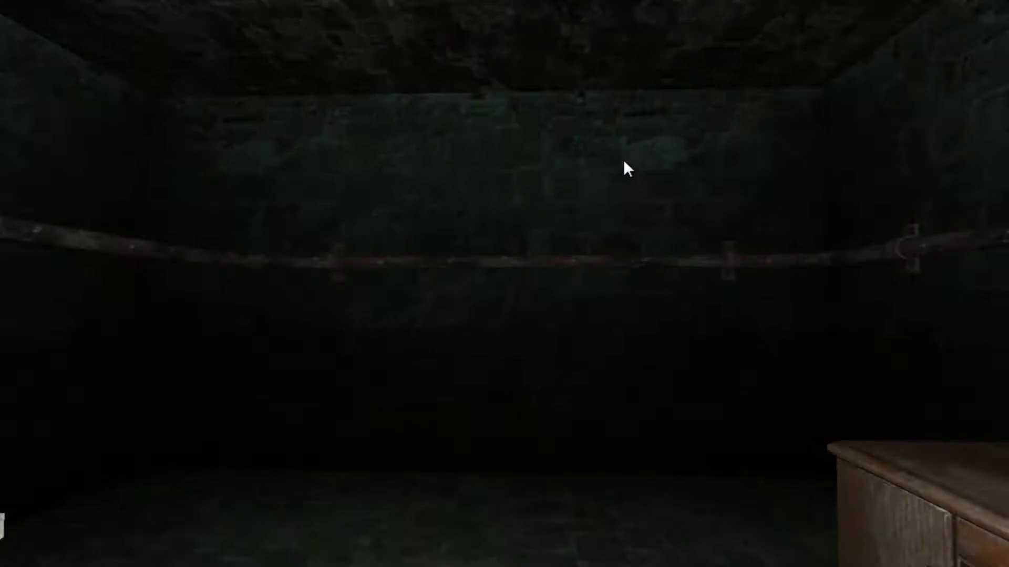